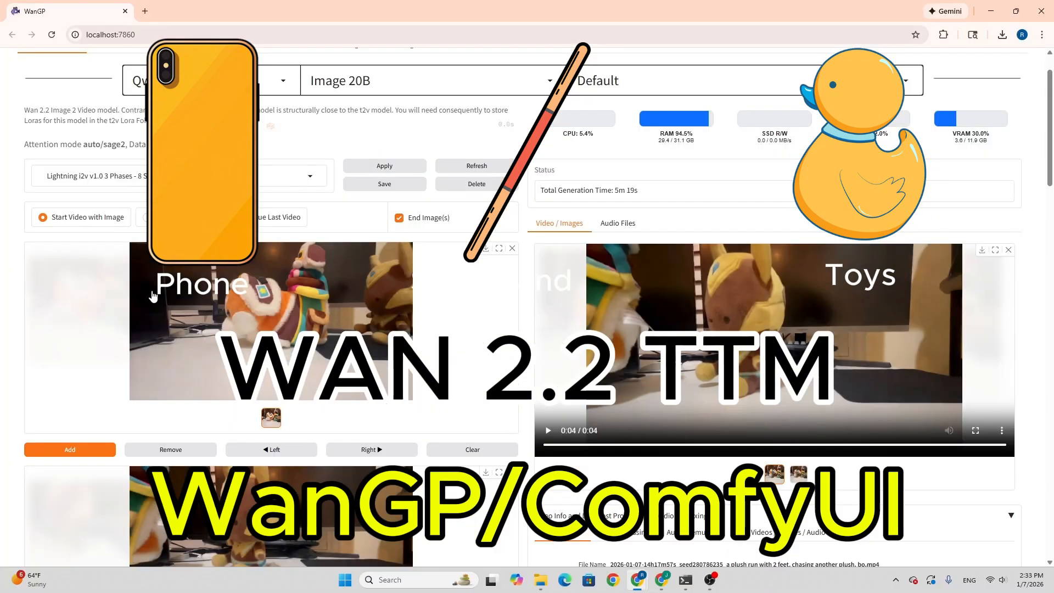
Choose the Qwen Image Edit Plus (2511) 20B model and select the Lightning Qwen Edit 2511 - 4 Steps profile
{"action": "left_click", "coordinate": [469, 83]}
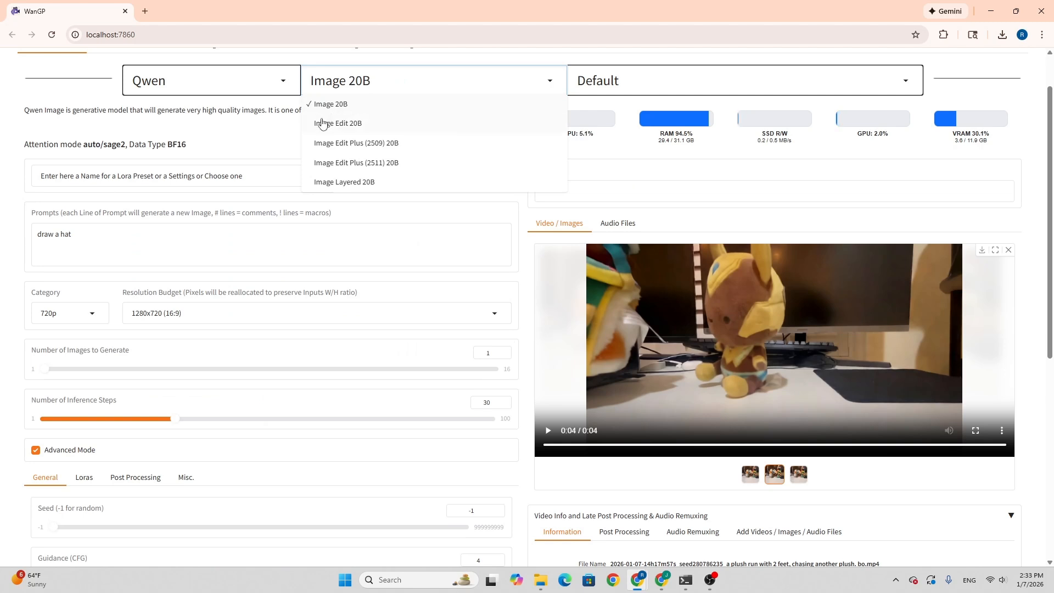
{"action": "left_click", "coordinate": [346, 163]}
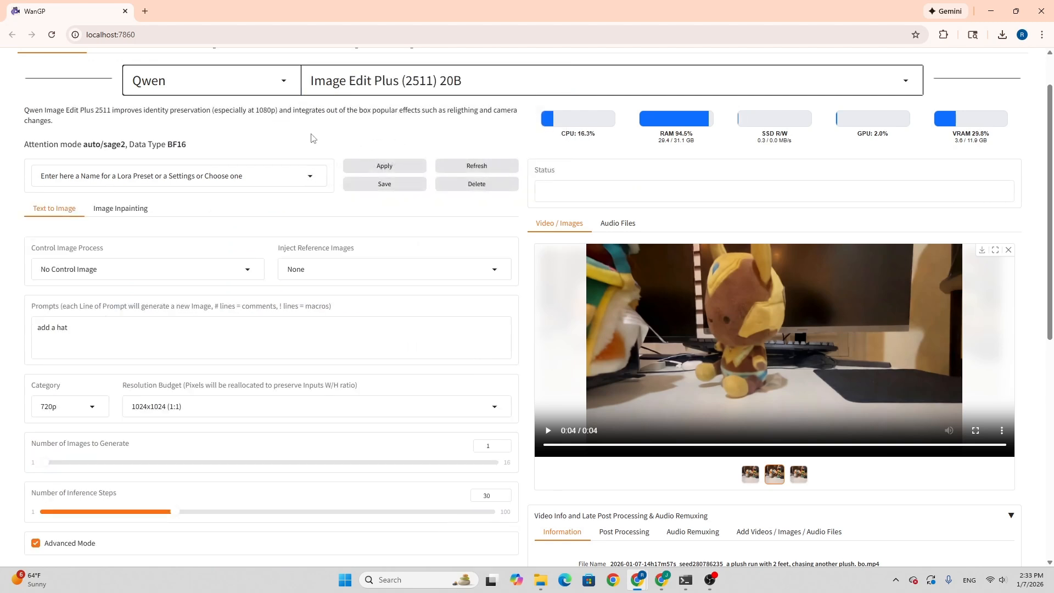
{"action": "left_click", "coordinate": [308, 172]}
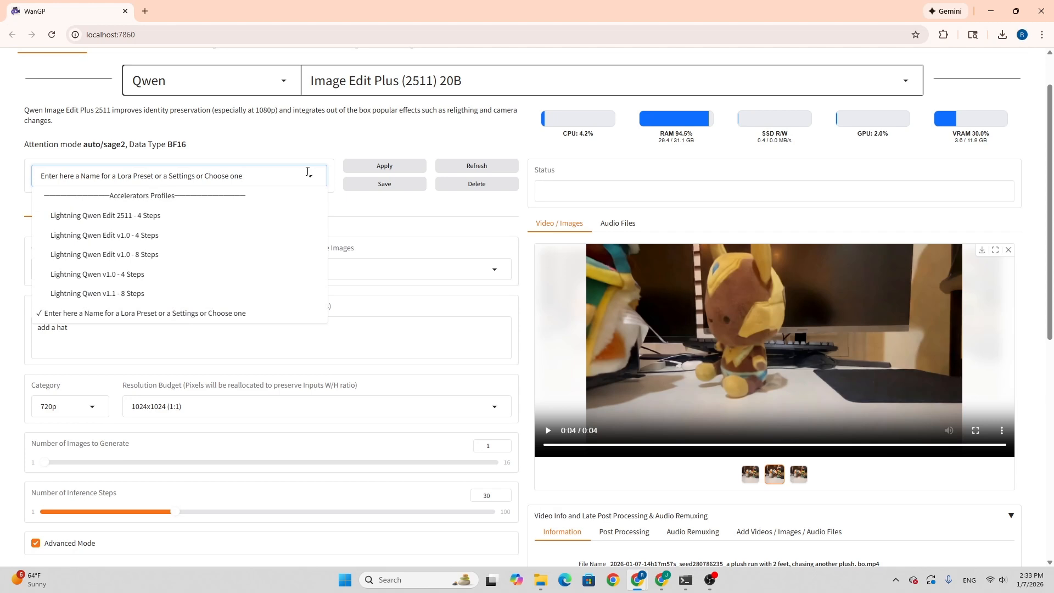
{"action": "left_click", "coordinate": [188, 215]}
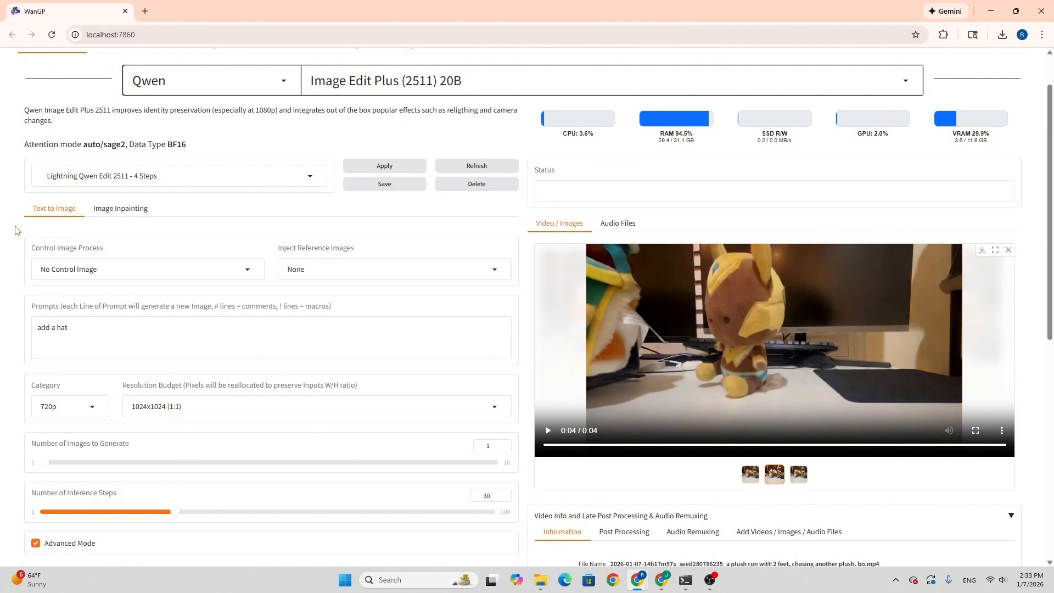
Switch to image inpainting, keep the Lora Inpainting method and set the reference image injection to None
{"action": "left_click", "coordinate": [124, 212]}
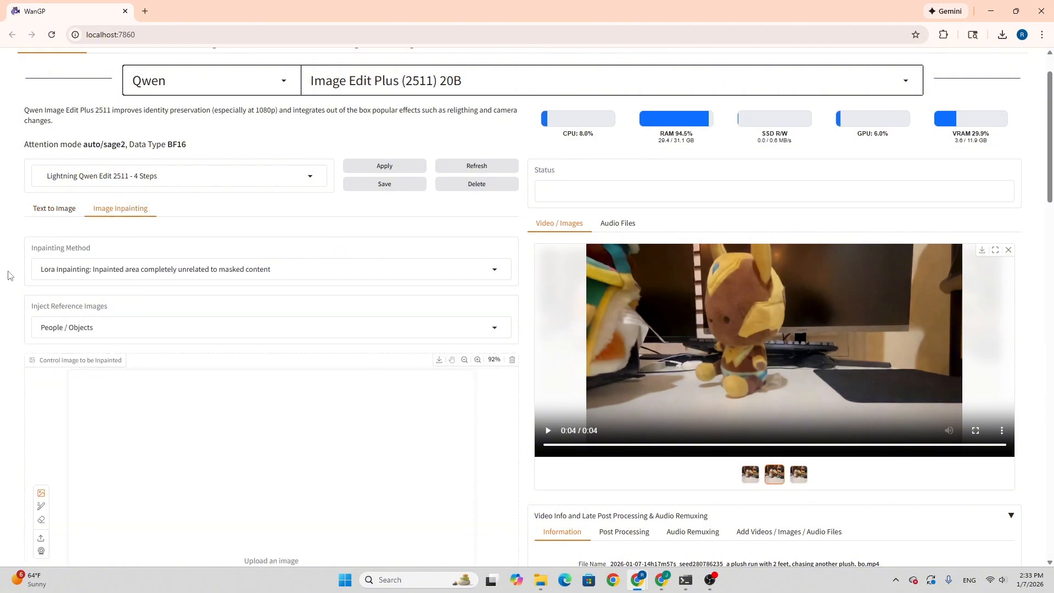
{"action": "left_click", "coordinate": [287, 270]}
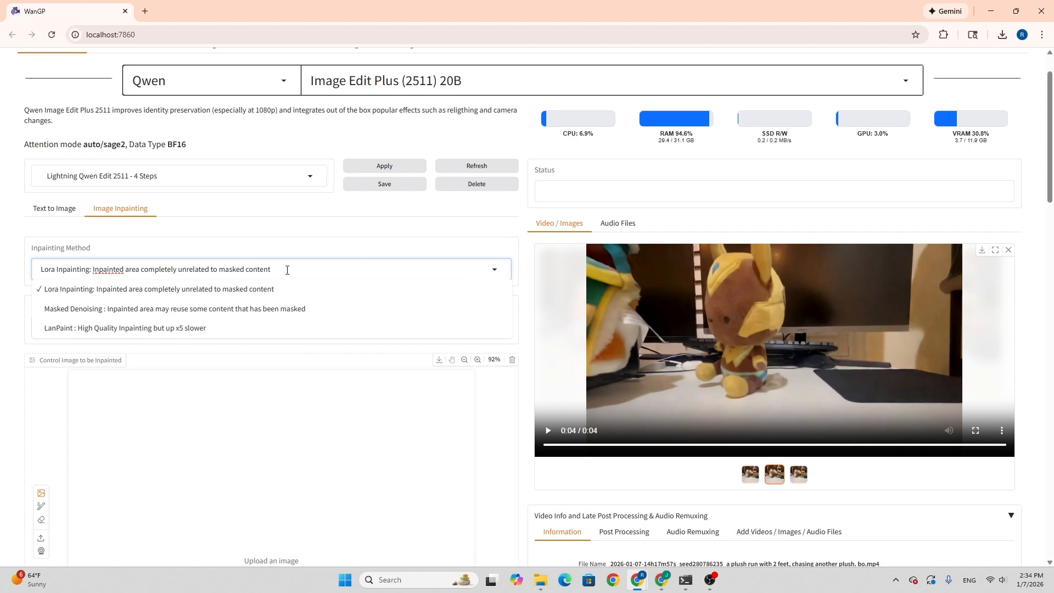
{"action": "left_click", "coordinate": [25, 246]}
{"action": "scroll", "coordinate": [16, 262], "scroll_direction": "down", "scroll_amount": 1}
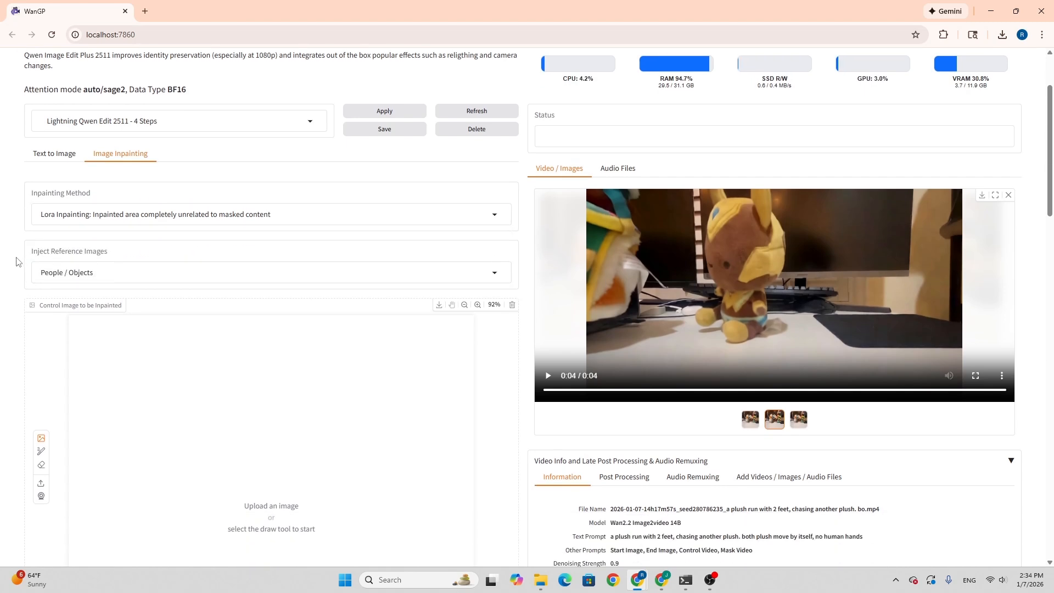
{"action": "scroll", "coordinate": [16, 262], "scroll_direction": "down", "scroll_amount": 1}
{"action": "left_click", "coordinate": [113, 217]}
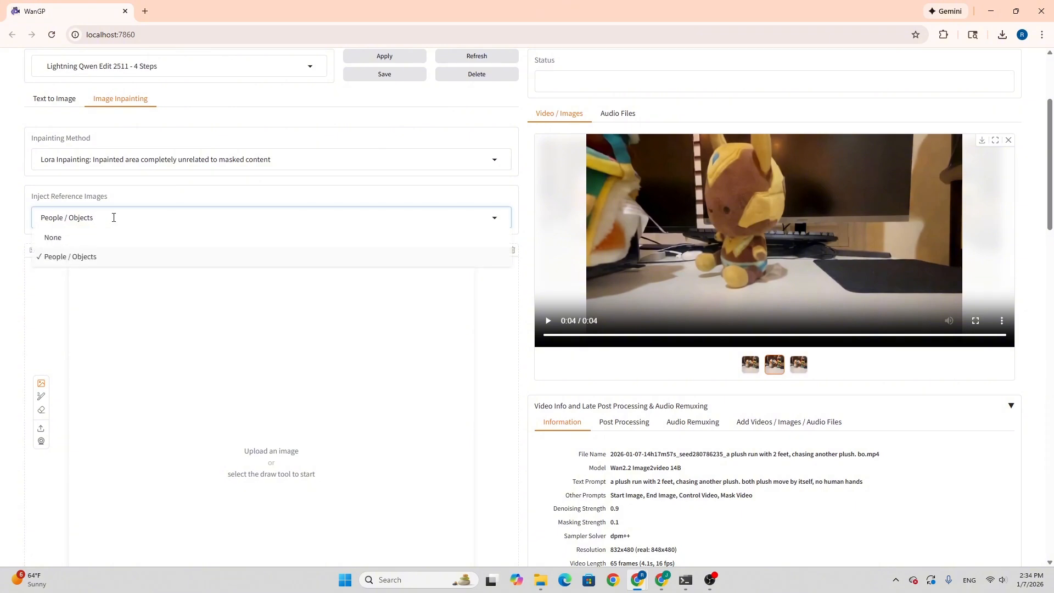
{"action": "left_click", "coordinate": [37, 256]}
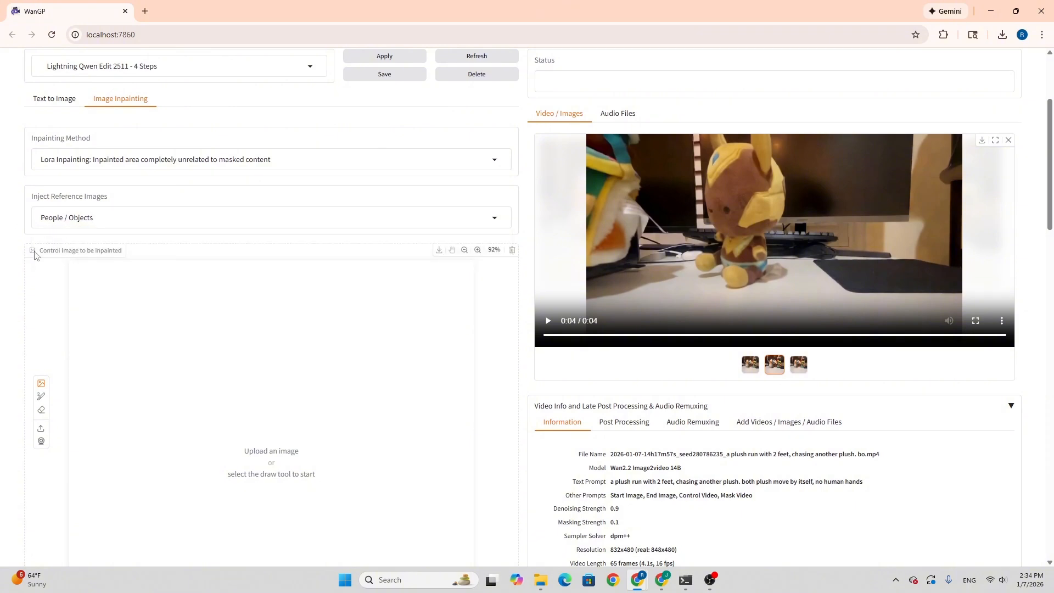
Preview the PNG files in the Downloads subfolder 1 and load ComfyUI_temp_zgpfs_00001_ as the control image
{"action": "left_click", "coordinate": [281, 398]}
{"action": "left_click", "coordinate": [159, 120]}
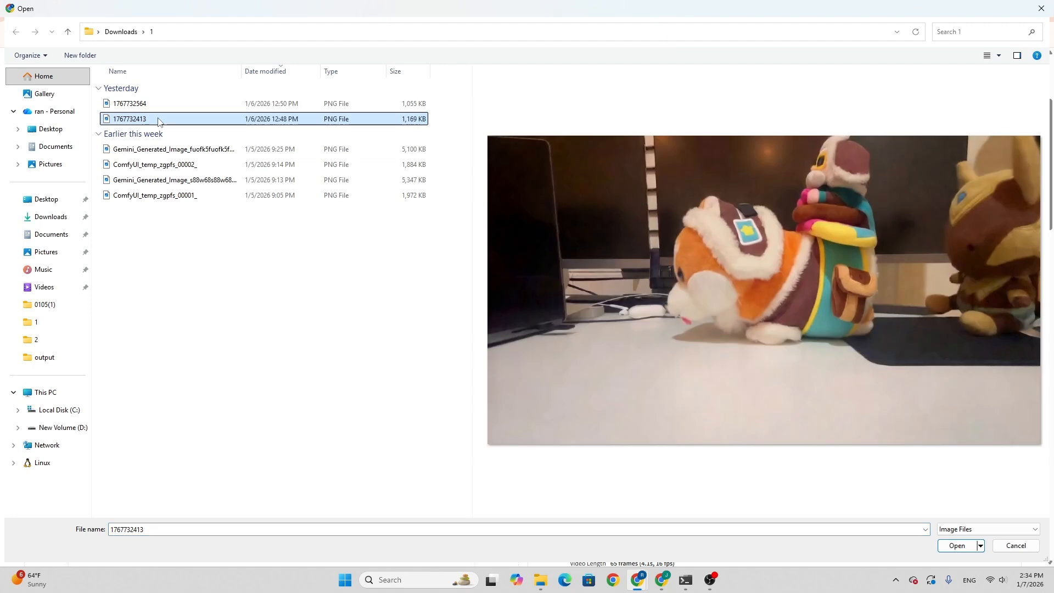
{"action": "left_click", "coordinate": [166, 104]}
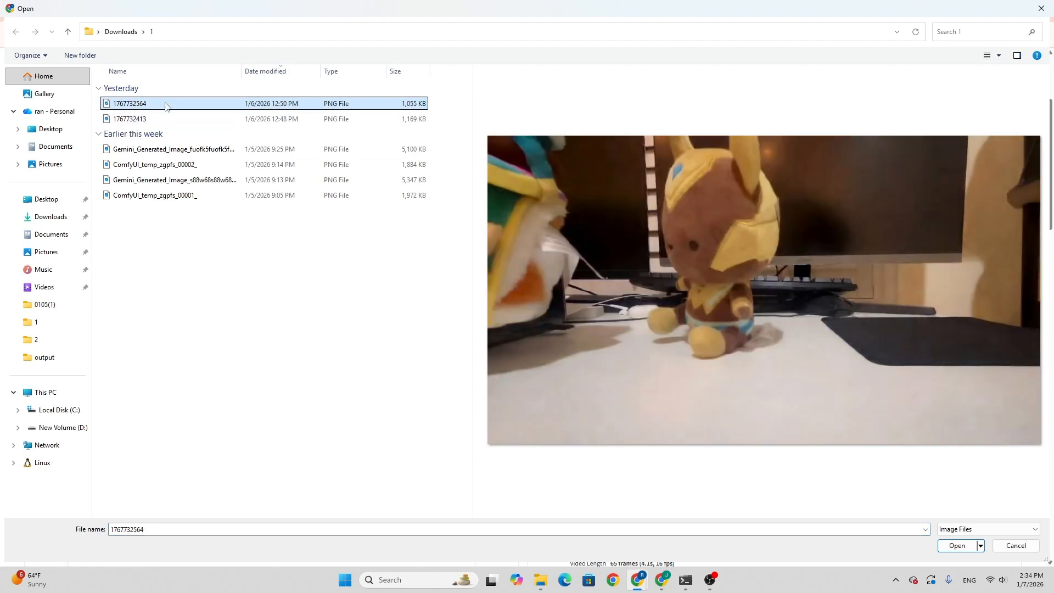
{"action": "left_click", "coordinate": [165, 119]}
{"action": "left_click", "coordinate": [179, 149]}
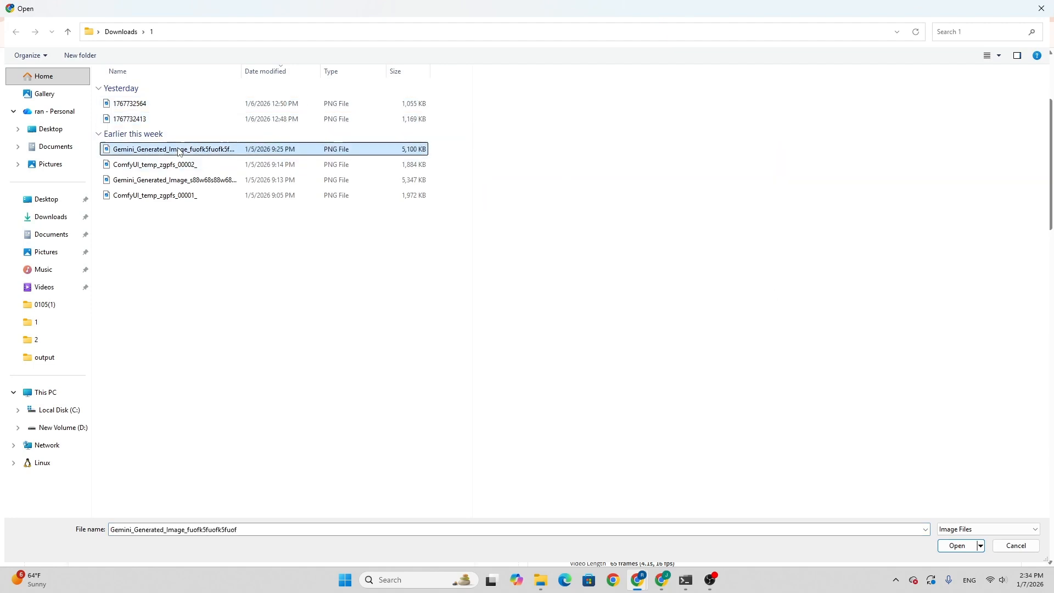
{"action": "left_click", "coordinate": [180, 165]}
{"action": "left_click", "coordinate": [197, 182]}
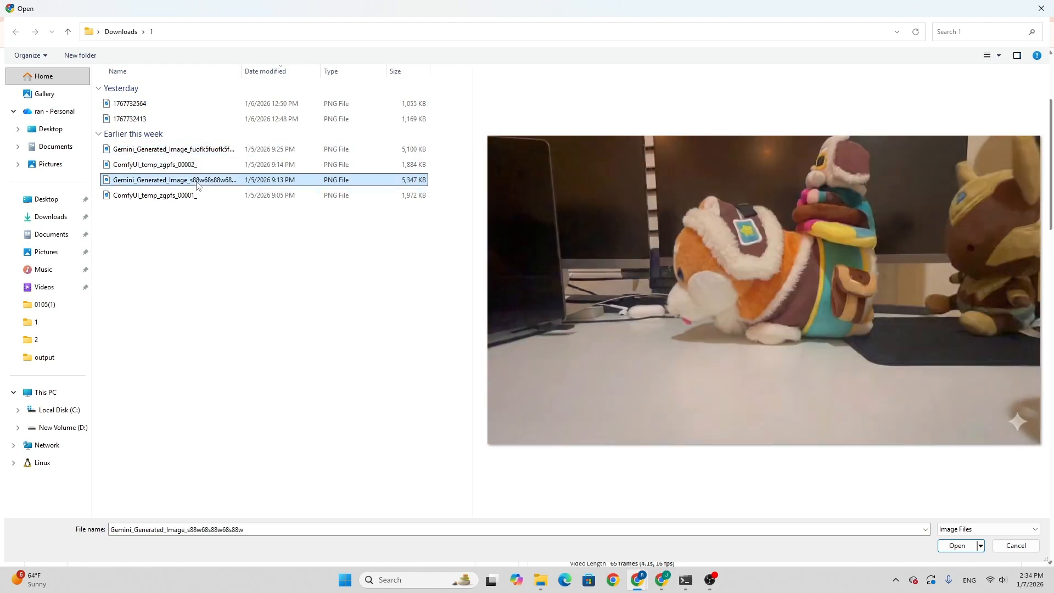
{"action": "left_click", "coordinate": [187, 165]}
{"action": "left_click", "coordinate": [194, 196]}
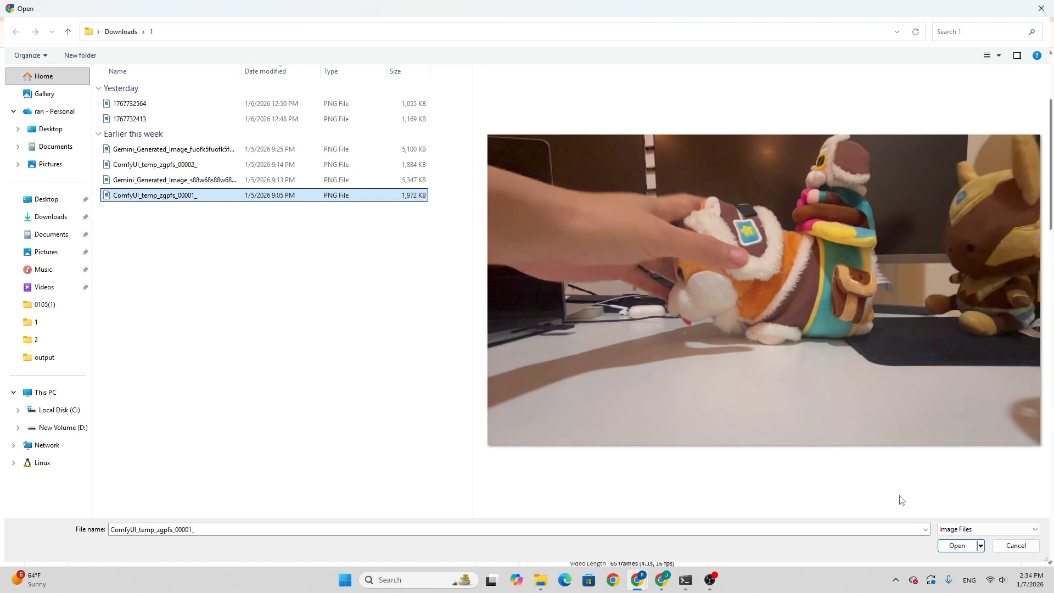
{"action": "left_click", "coordinate": [957, 546]}
Paint an inpainting mask over the human hand and arm in the control image
{"action": "scroll", "coordinate": [160, 311], "scroll_direction": "down", "scroll_amount": 3}
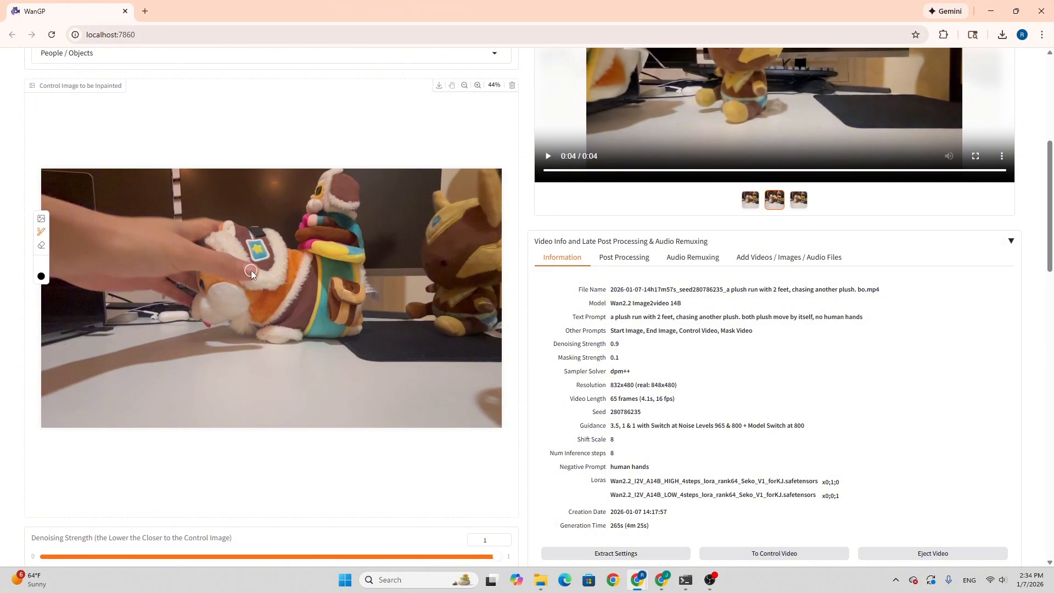
{"action": "mouse_move", "coordinate": [252, 270]}
{"action": "left_mouse_down"}
{"action": "mouse_move", "coordinate": [173, 248]}
{"action": "mouse_move", "coordinate": [190, 229]}
{"action": "mouse_move", "coordinate": [49, 208]}
{"action": "mouse_move", "coordinate": [126, 220]}
{"action": "mouse_move", "coordinate": [108, 229]}
{"action": "mouse_move", "coordinate": [214, 267]}
{"action": "mouse_move", "coordinate": [64, 231]}
{"action": "mouse_move", "coordinate": [193, 277]}
{"action": "mouse_move", "coordinate": [58, 269]}
{"action": "mouse_move", "coordinate": [52, 258]}
{"action": "mouse_move", "coordinate": [185, 299]}
{"action": "mouse_move", "coordinate": [96, 284]}
{"action": "mouse_move", "coordinate": [176, 251]}
{"action": "mouse_move", "coordinate": [231, 259]}
{"action": "mouse_move", "coordinate": [171, 221]}
{"action": "mouse_move", "coordinate": [110, 231]}
{"action": "mouse_move", "coordinate": [88, 270]}
{"action": "left_mouse_up"}
Replace the prompt with "remove human hand" and set the resolution category to 480p
{"action": "scroll", "coordinate": [176, 332], "scroll_direction": "down", "scroll_amount": 2}
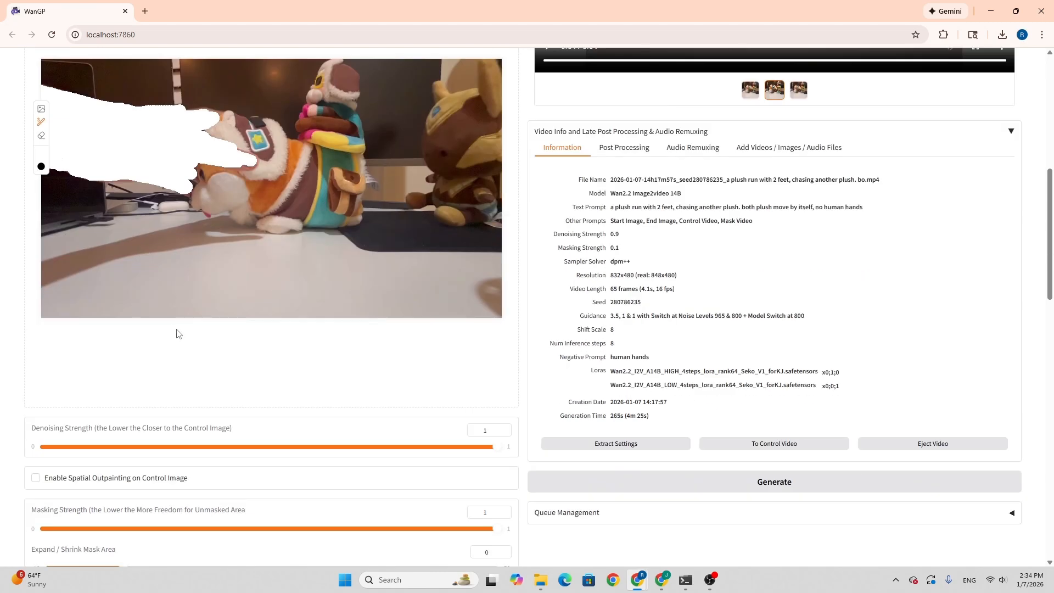
{"action": "scroll", "coordinate": [186, 324], "scroll_direction": "down", "scroll_amount": 5}
{"action": "left_click_drag", "start_coordinate": [113, 351], "coordinate": [7, 338]}
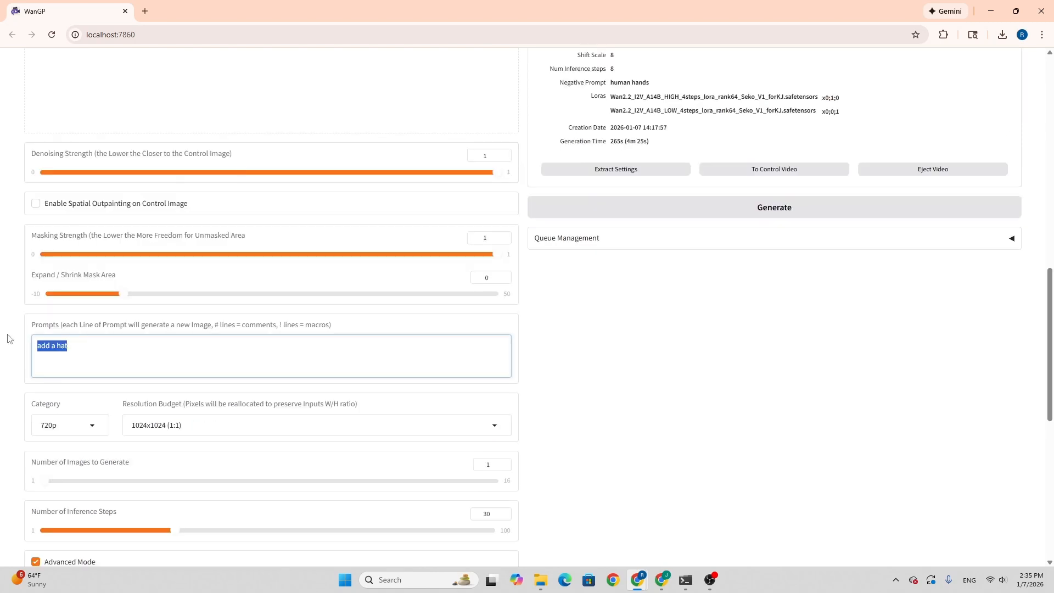
{"action": "type", "text": "remove human hand"}
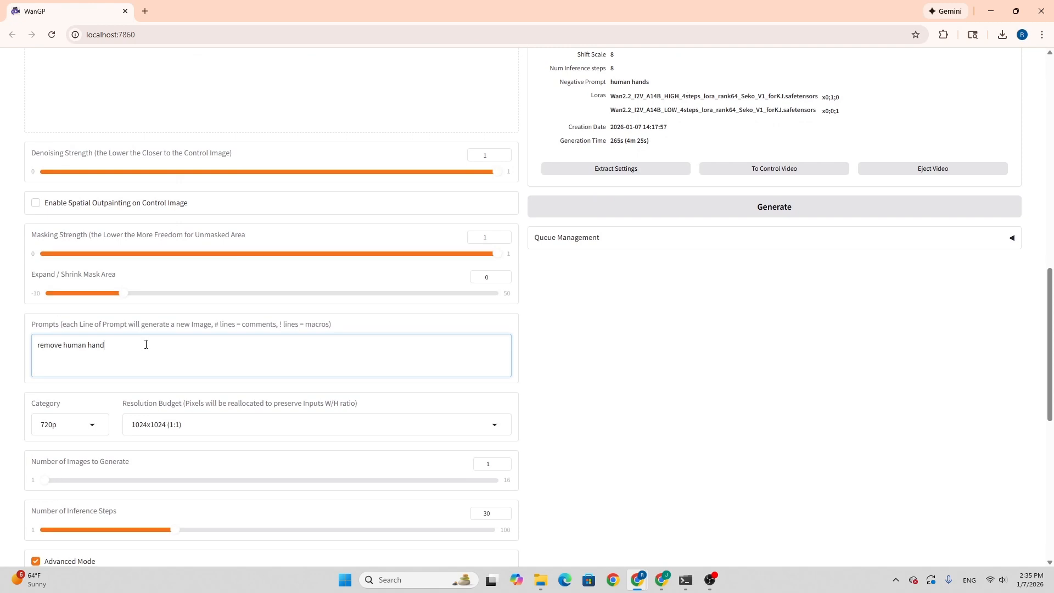
{"action": "scroll", "coordinate": [146, 344], "scroll_direction": "down", "scroll_amount": 2}
{"action": "left_click", "coordinate": [87, 314]}
{"action": "left_click", "coordinate": [66, 295]}
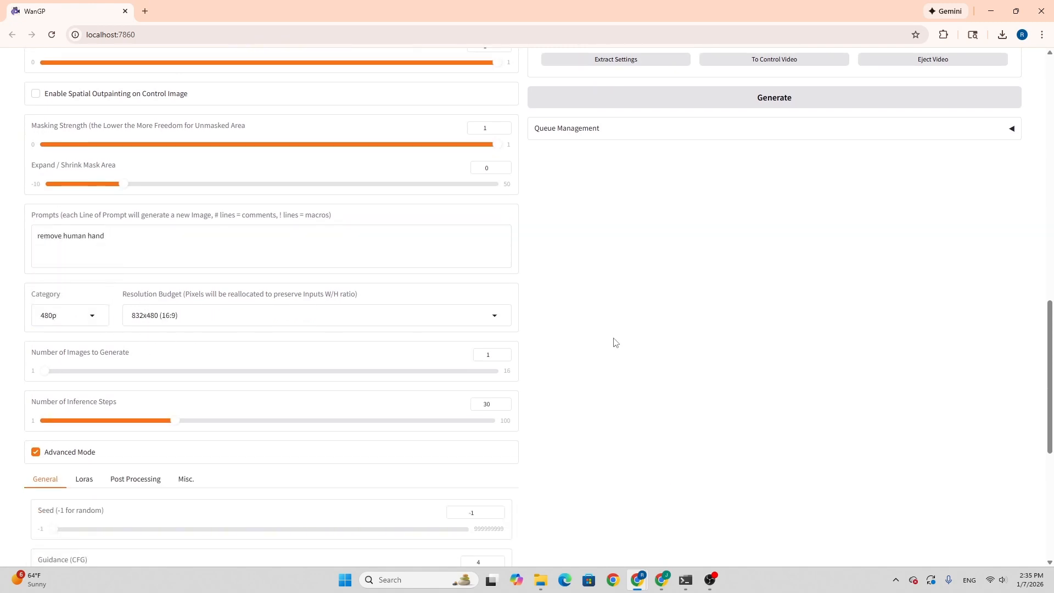
Apply the selected Lightning Qwen Edit 2511 - 4 Steps profile to the generation settings
{"action": "scroll", "coordinate": [594, 352], "scroll_direction": "down", "scroll_amount": 2}
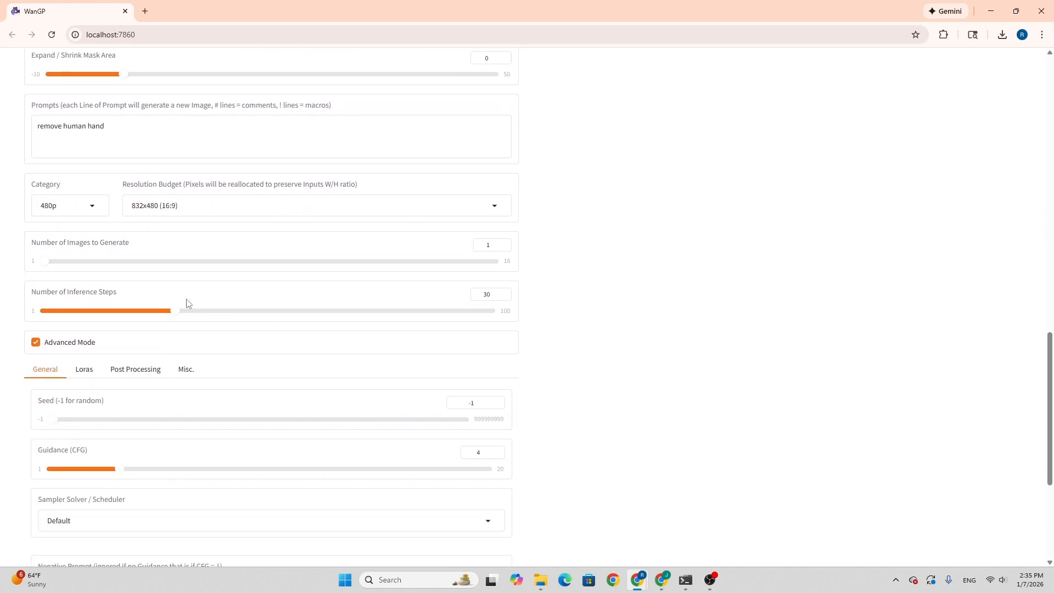
{"action": "scroll", "coordinate": [308, 357], "scroll_direction": "down", "scroll_amount": 2}
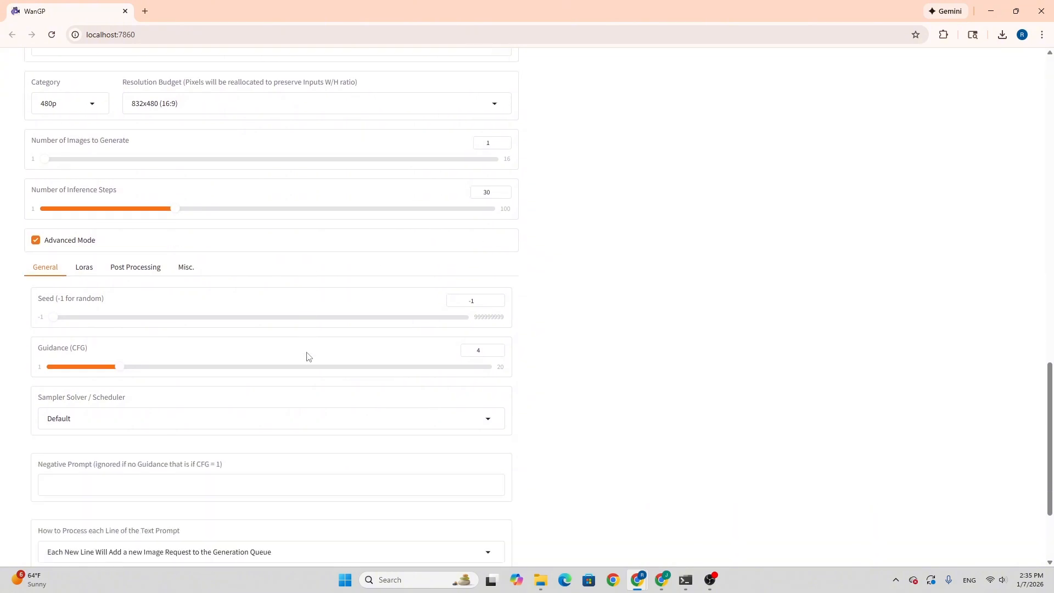
{"action": "scroll", "coordinate": [310, 354], "scroll_direction": "up", "scroll_amount": 10}
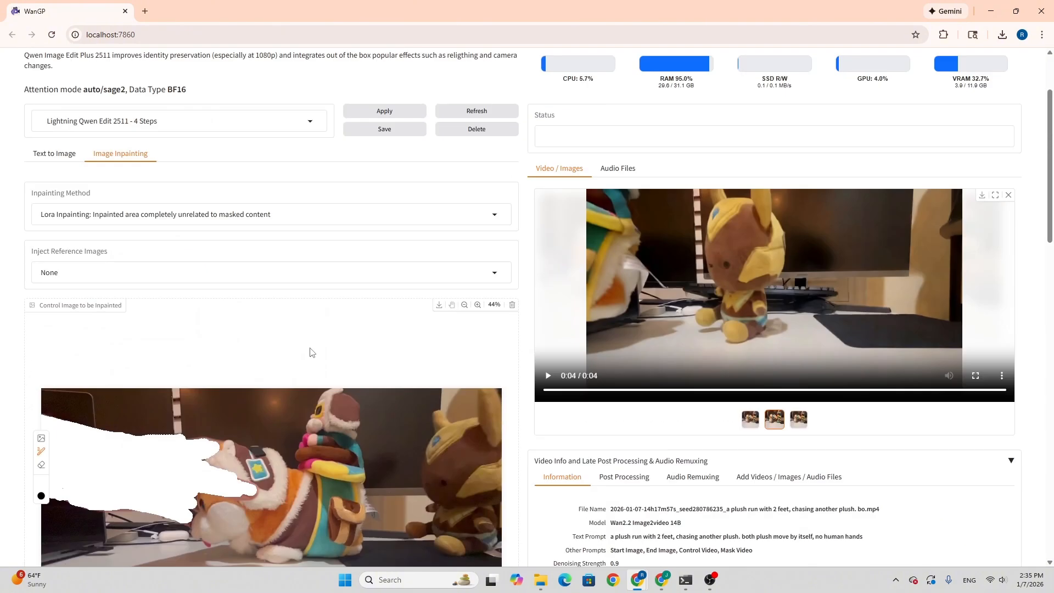
{"action": "left_click", "coordinate": [389, 113]}
Review the masked image, prompt, resolution, inference steps and guidance after applying the profile
{"action": "scroll", "coordinate": [450, 315], "scroll_direction": "down", "scroll_amount": 1}
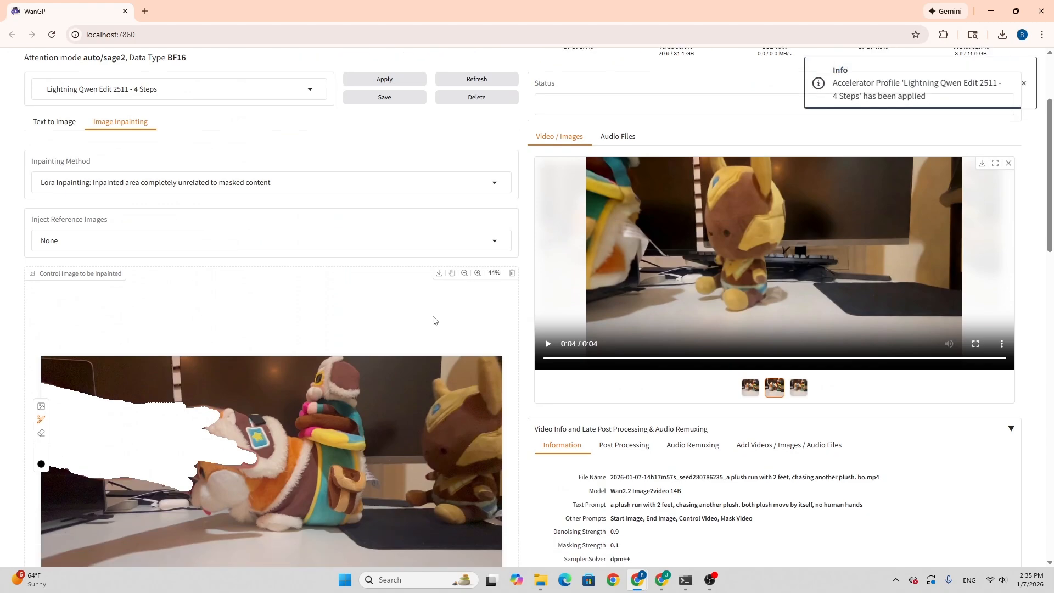
{"action": "scroll", "coordinate": [381, 308], "scroll_direction": "down", "scroll_amount": 9}
{"action": "scroll", "coordinate": [318, 302], "scroll_direction": "up", "scroll_amount": 6}
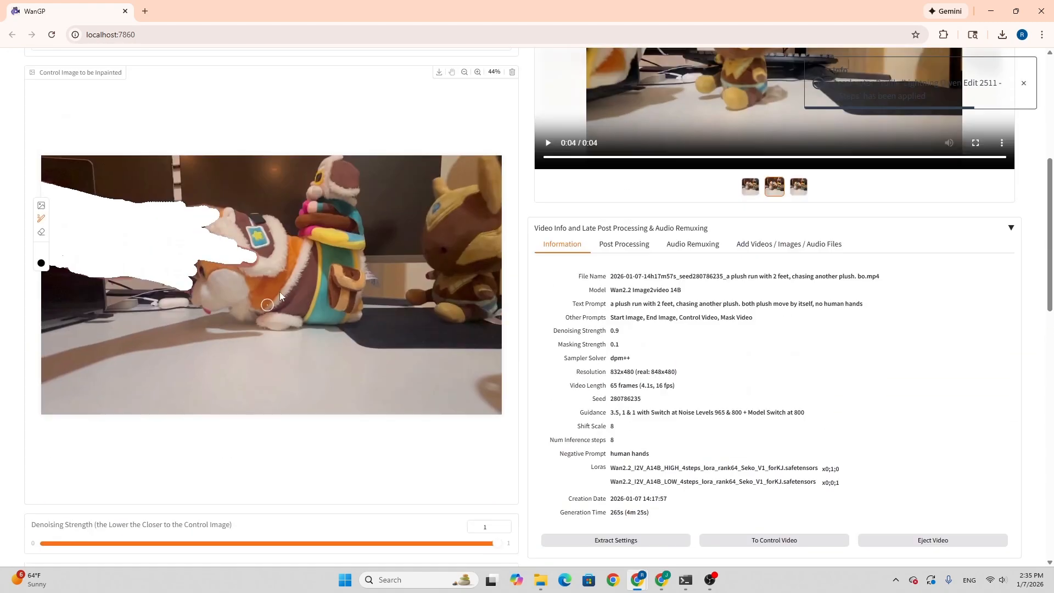
{"action": "scroll", "coordinate": [321, 296], "scroll_direction": "down", "scroll_amount": 4}
{"action": "scroll", "coordinate": [325, 297], "scroll_direction": "up", "scroll_amount": 9}
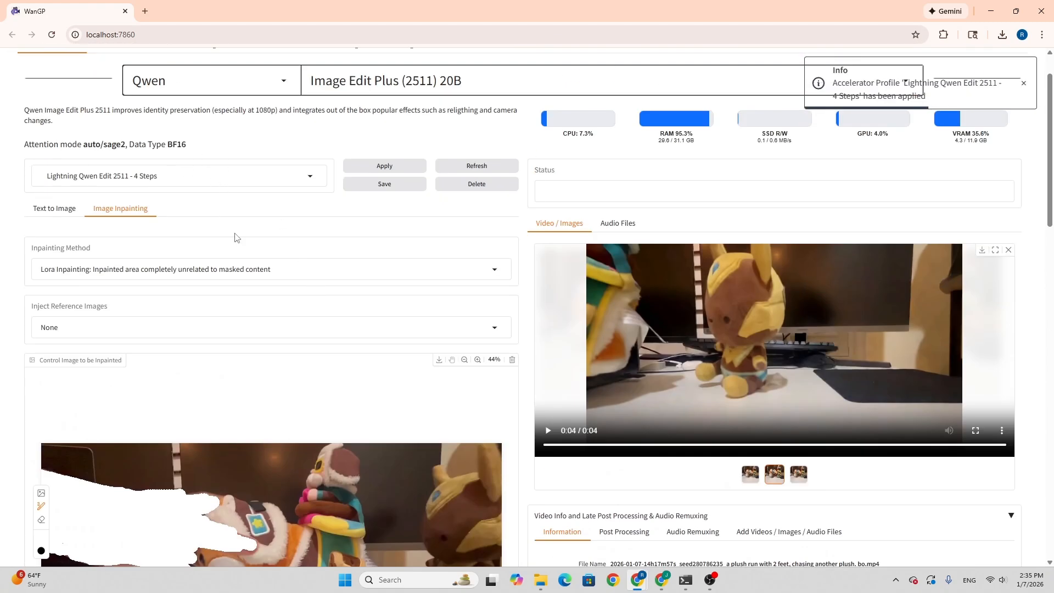
{"action": "scroll", "coordinate": [236, 237], "scroll_direction": "down", "scroll_amount": 12}
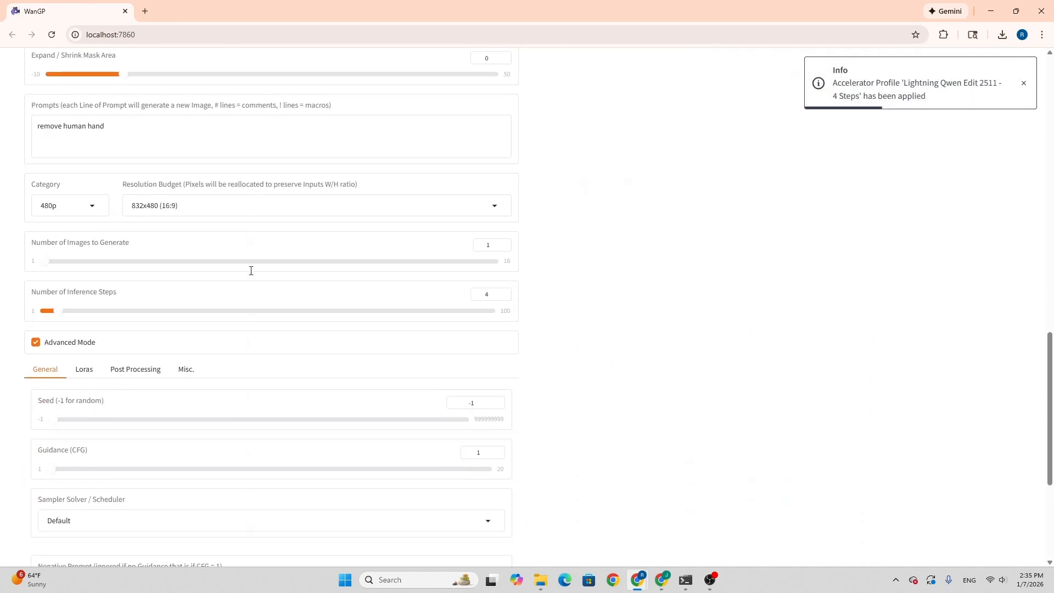
{"action": "scroll", "coordinate": [251, 271], "scroll_direction": "down", "scroll_amount": 4}
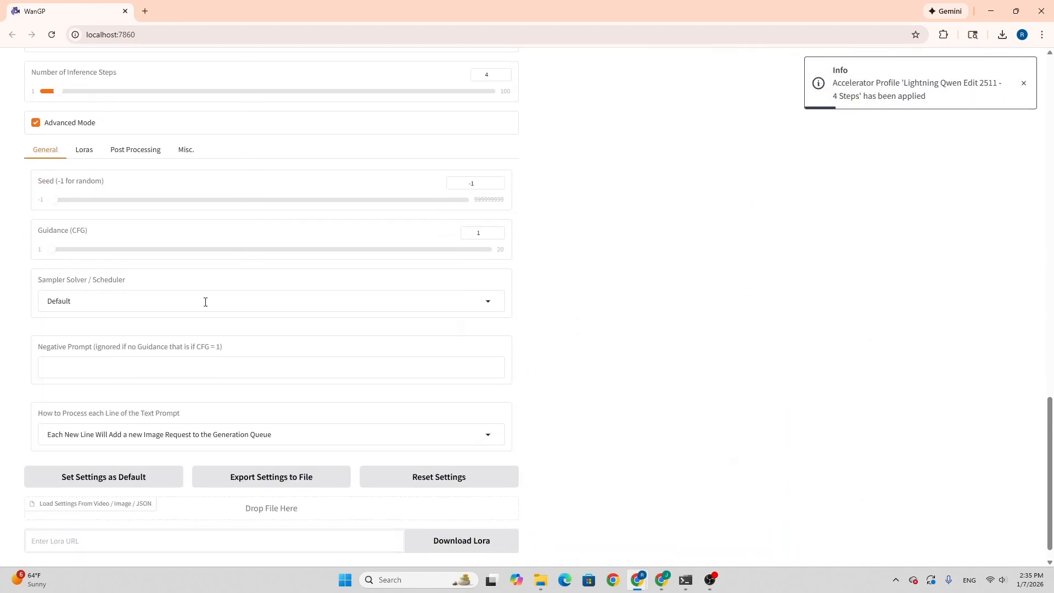
{"action": "scroll", "coordinate": [212, 305], "scroll_direction": "down", "scroll_amount": 1}
Generate the inpainted image and check the generation status
{"action": "scroll", "coordinate": [224, 313], "scroll_direction": "up", "scroll_amount": 11}
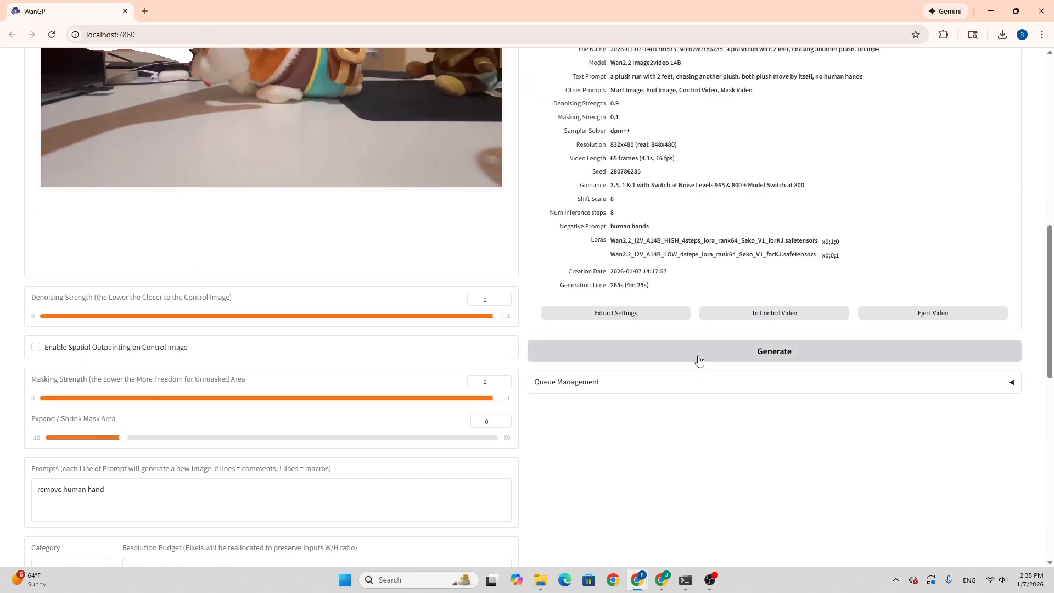
{"action": "left_click", "coordinate": [699, 359]}
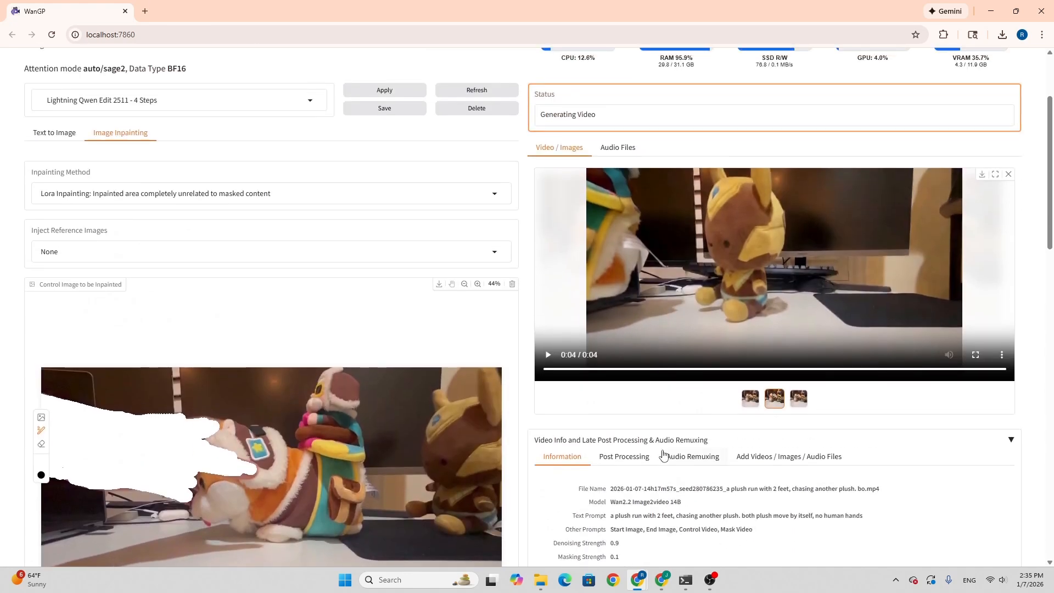
{"action": "scroll", "coordinate": [664, 455], "scroll_direction": "up", "scroll_amount": 3}
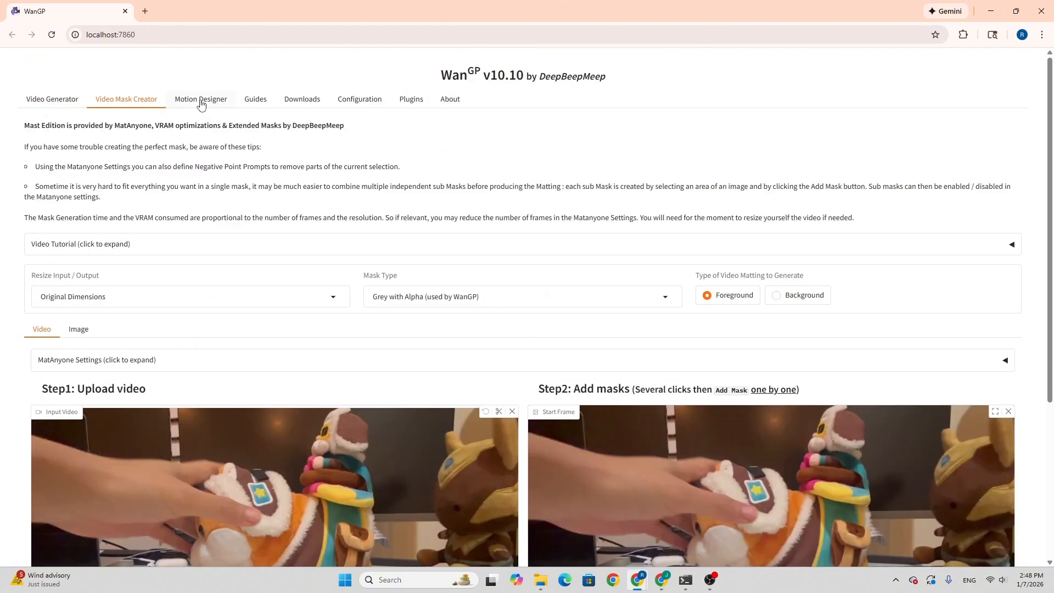
Open the Motion Designer and unload its current scene
{"action": "left_click", "coordinate": [201, 100]}
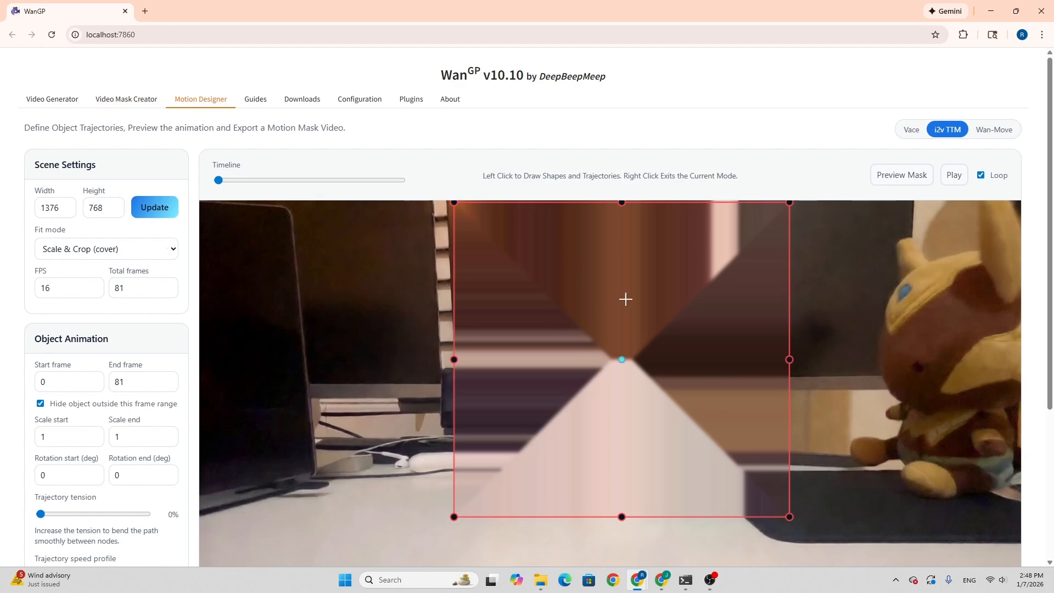
{"action": "scroll", "coordinate": [626, 299], "scroll_direction": "down", "scroll_amount": 4}
{"action": "left_click", "coordinate": [996, 463]}
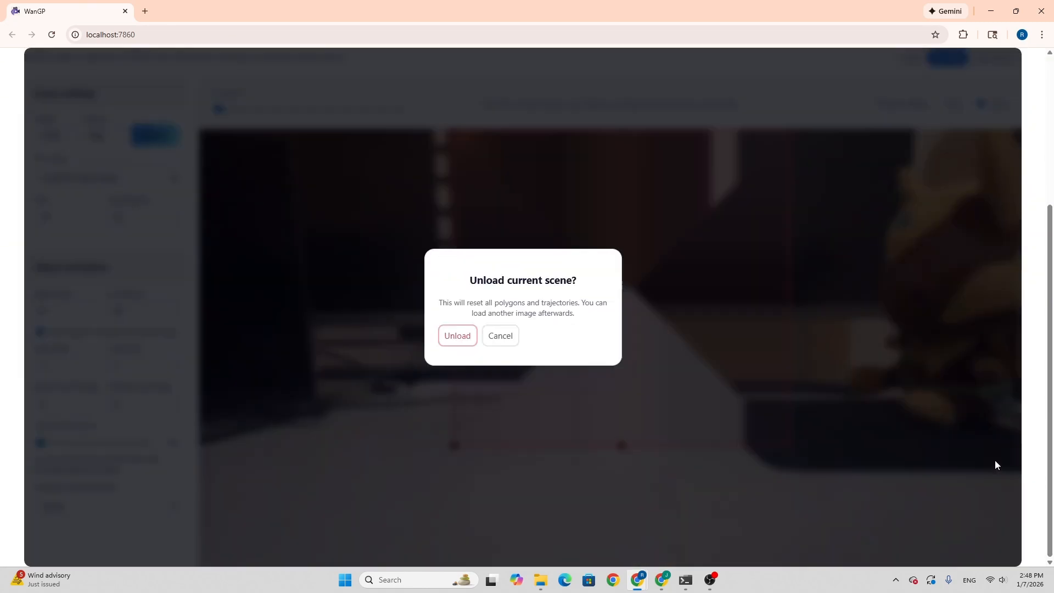
{"action": "left_click", "coordinate": [457, 337]}
Try to load the file 0105(1)-2 into the empty Motion Designer scene
{"action": "left_click", "coordinate": [622, 214]}
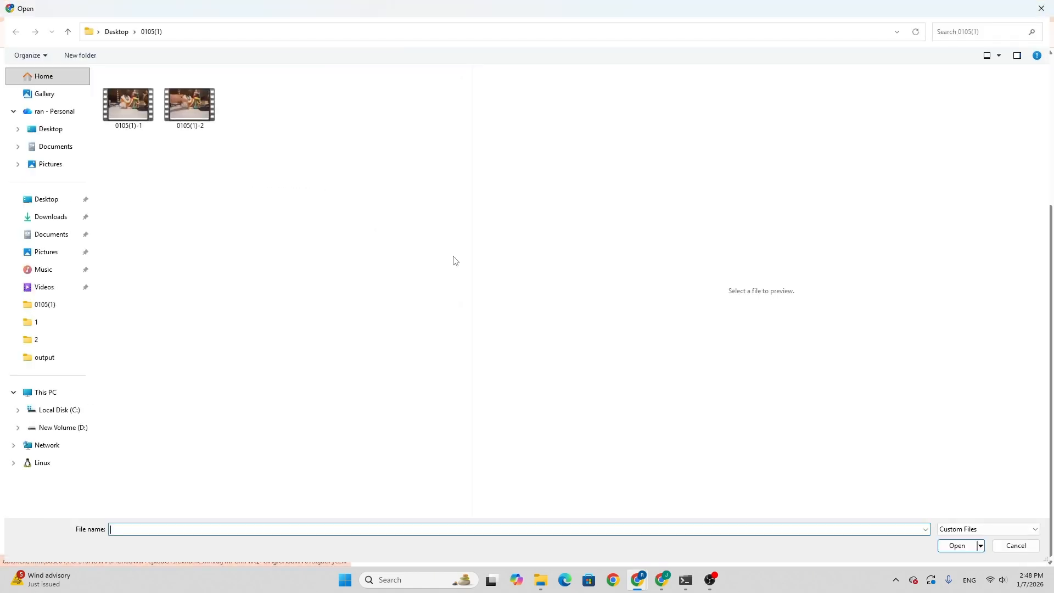
{"action": "left_click", "coordinate": [187, 103]}
{"action": "left_click", "coordinate": [954, 546]}
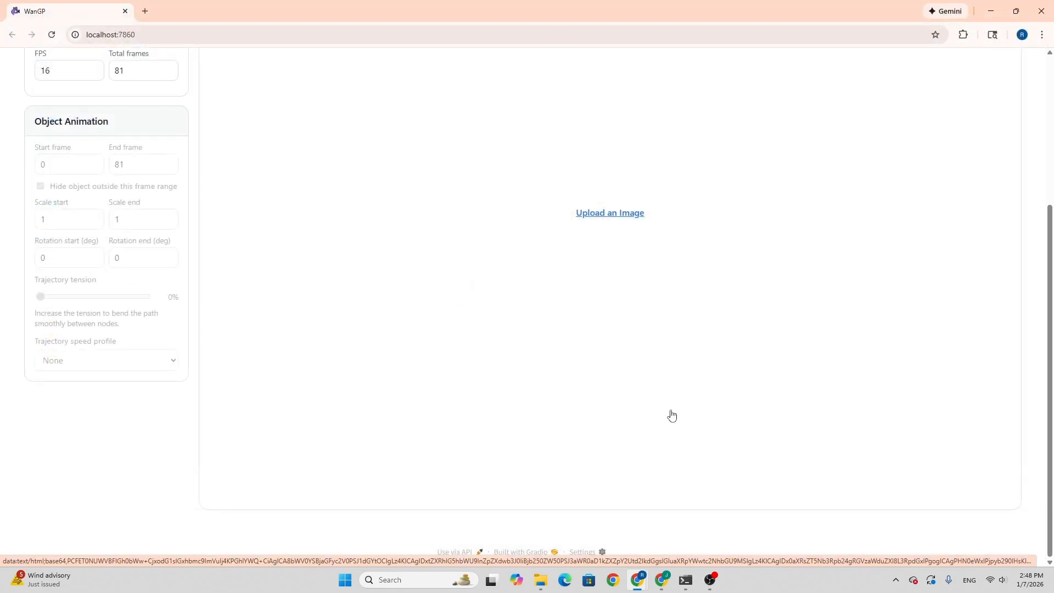
Open the Video Mask Creator and mask the brown and yellow plush in the loaded video's start frame
{"action": "scroll", "coordinate": [233, 266], "scroll_direction": "up", "scroll_amount": 5}
{"action": "left_click", "coordinate": [155, 108]}
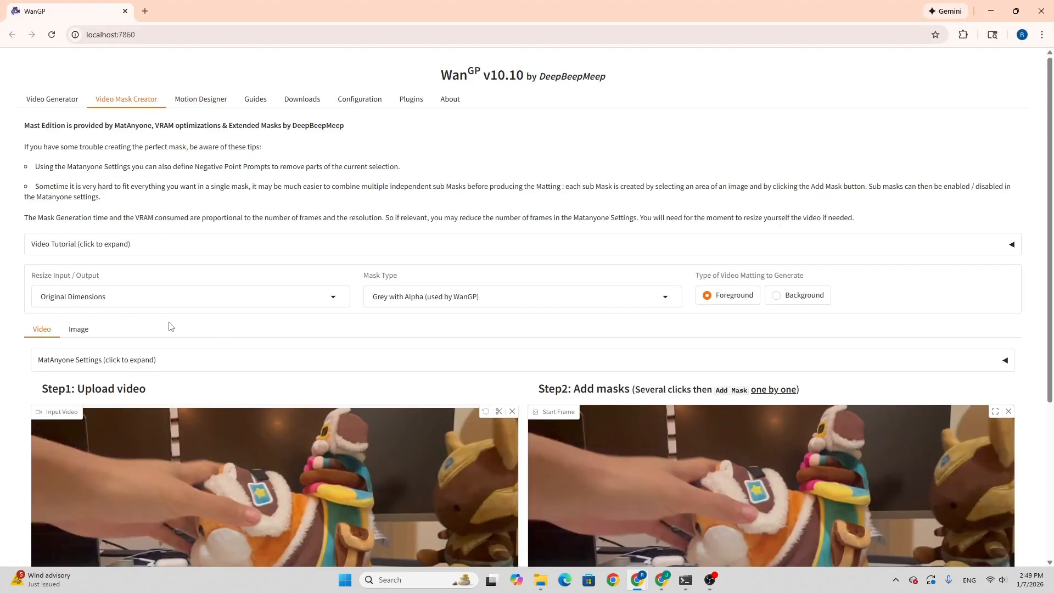
{"action": "scroll", "coordinate": [170, 327], "scroll_direction": "down", "scroll_amount": 1}
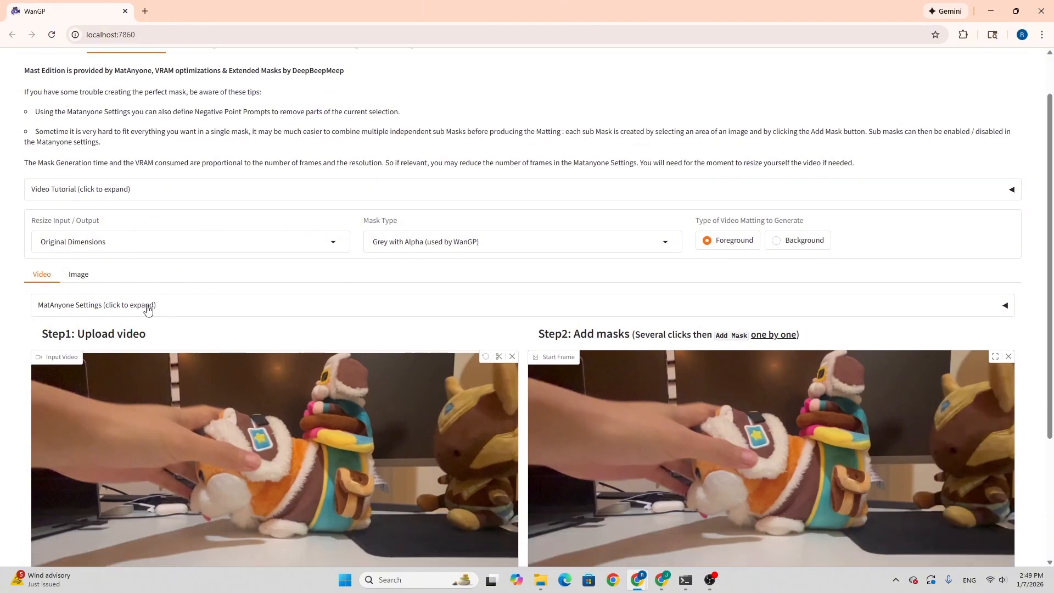
{"action": "scroll", "coordinate": [140, 308], "scroll_direction": "down", "scroll_amount": 1}
{"action": "scroll", "coordinate": [137, 308], "scroll_direction": "down", "scroll_amount": 1}
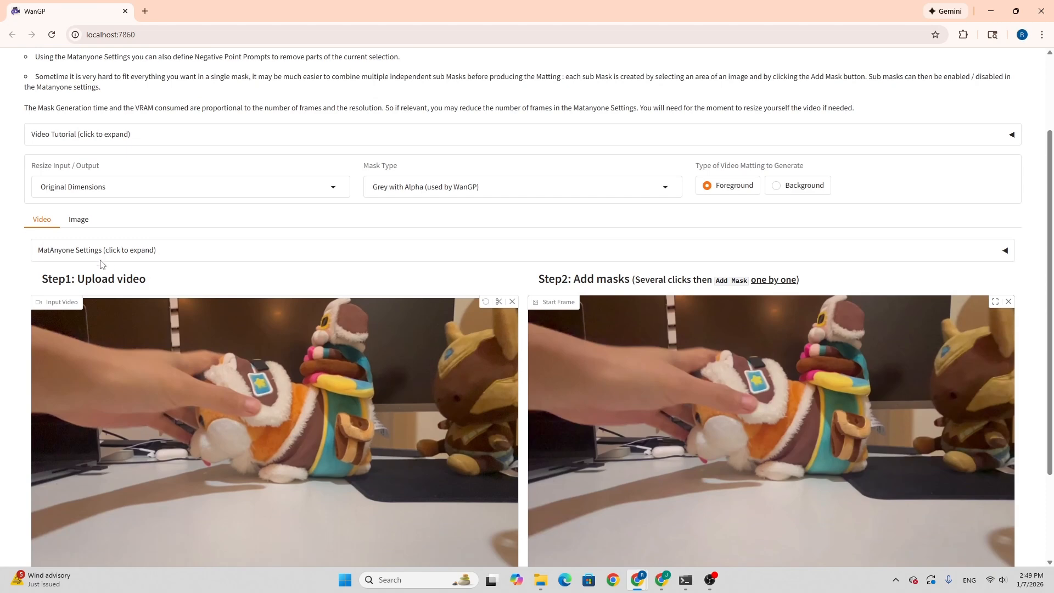
{"action": "scroll", "coordinate": [159, 340], "scroll_direction": "down", "scroll_amount": 3}
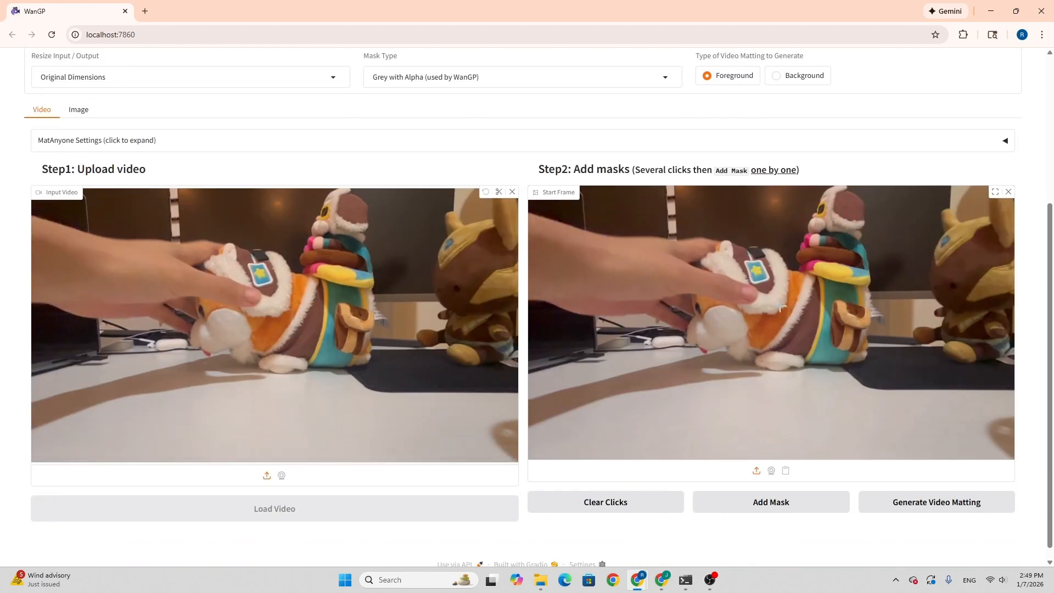
{"action": "left_click", "coordinate": [932, 350]}
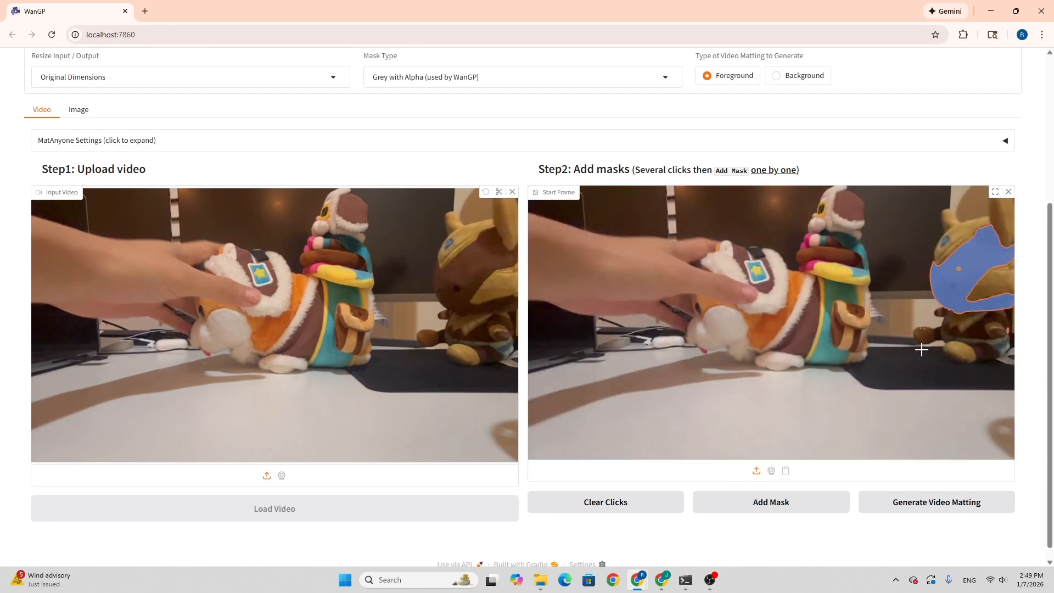
Expand the MatAnyone settings and add a second mask covering the orange plush and its rider
{"action": "left_click", "coordinate": [791, 300]}
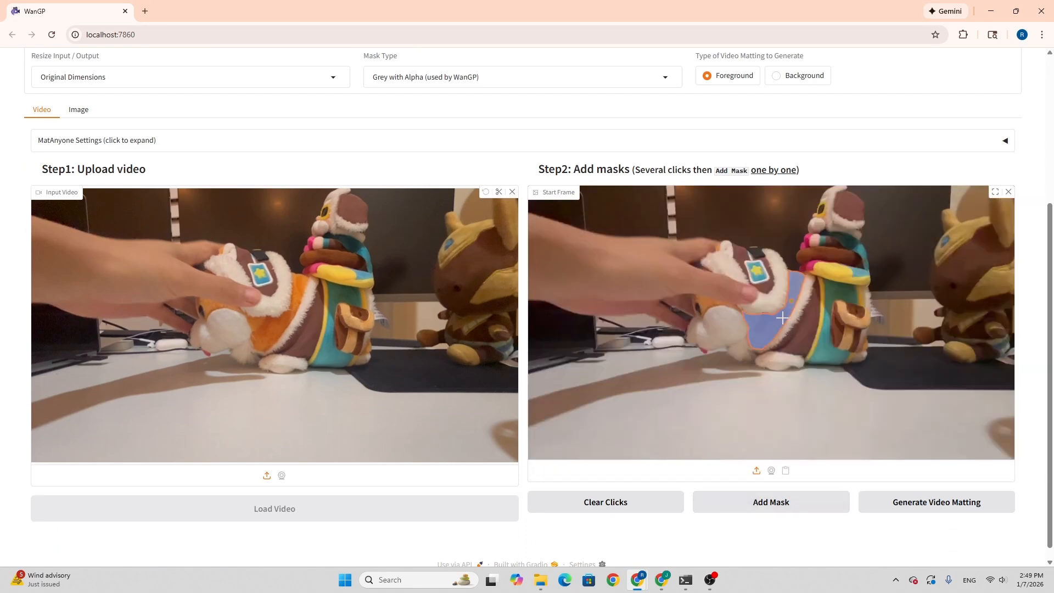
{"action": "left_click", "coordinate": [199, 141]}
{"action": "scroll", "coordinate": [203, 148], "scroll_direction": "down", "scroll_amount": 4}
{"action": "left_click", "coordinate": [842, 256]}
{"action": "left_click", "coordinate": [796, 490]}
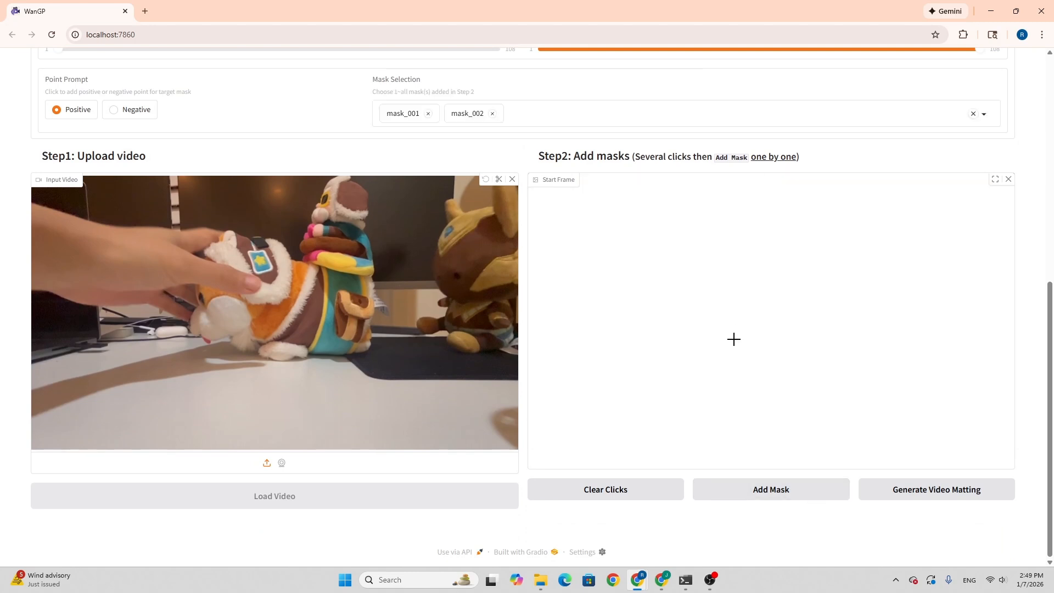
Select the finger over the orange plush, exclude the rest of the hand with negative points, and add it as a mask
{"action": "scroll", "coordinate": [769, 340], "scroll_direction": "up", "scroll_amount": 1}
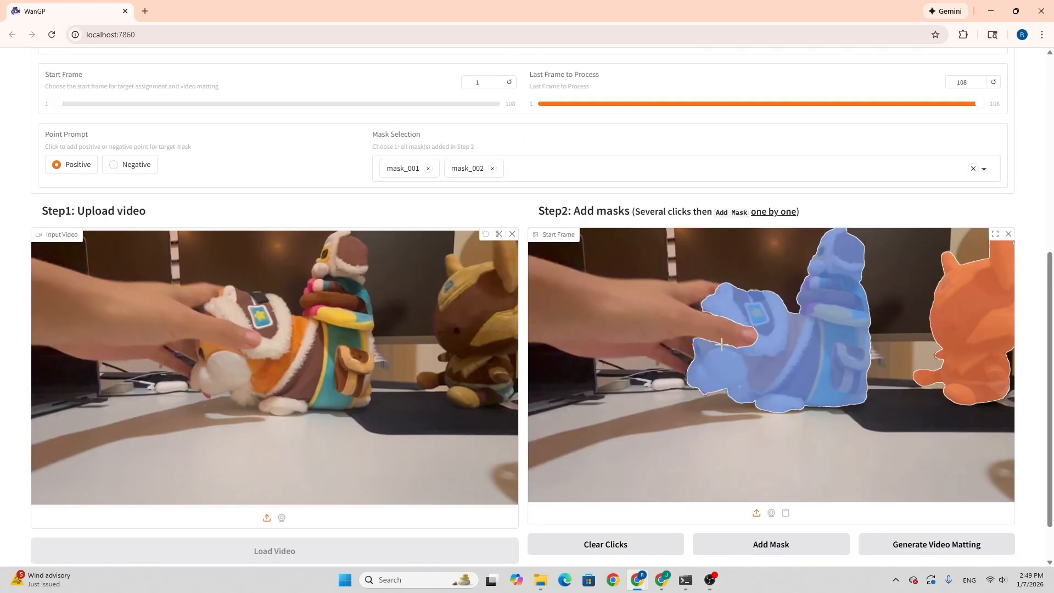
{"action": "left_click", "coordinate": [114, 165]}
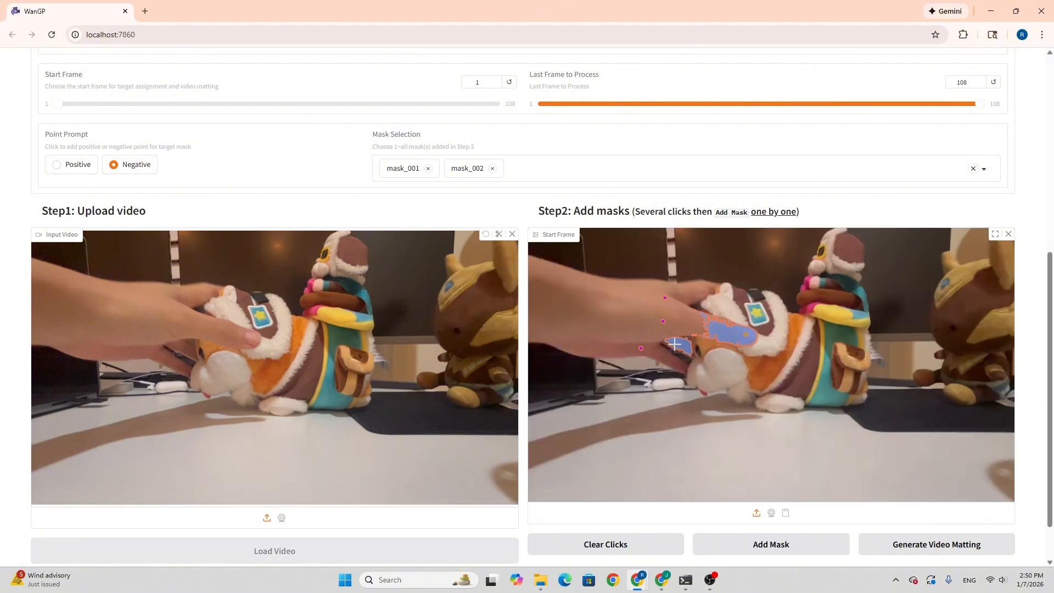
{"action": "left_click", "coordinate": [675, 344]}
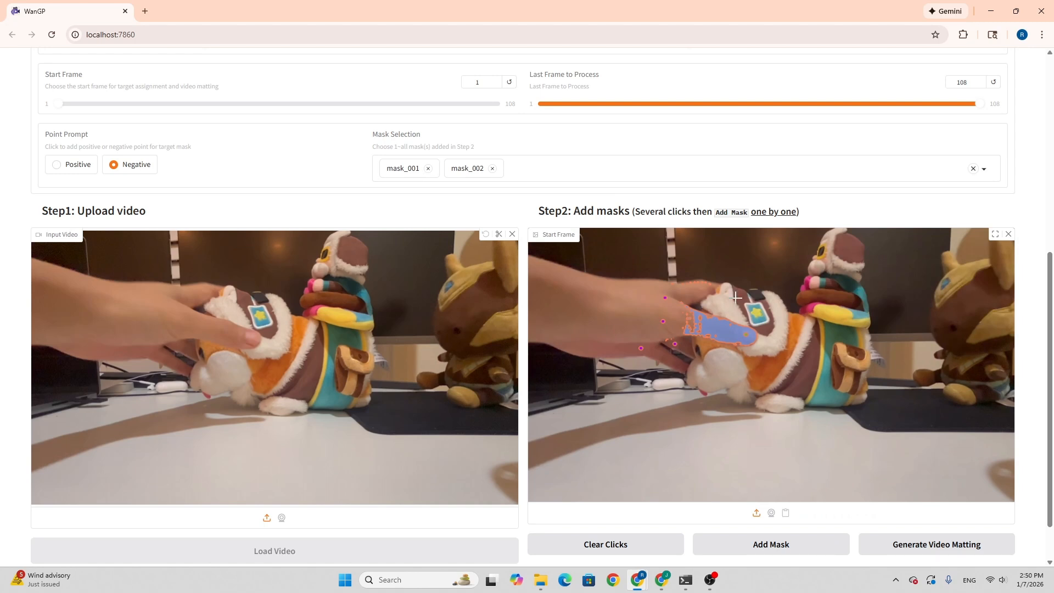
{"action": "scroll", "coordinate": [736, 297], "scroll_direction": "down", "scroll_amount": 1}
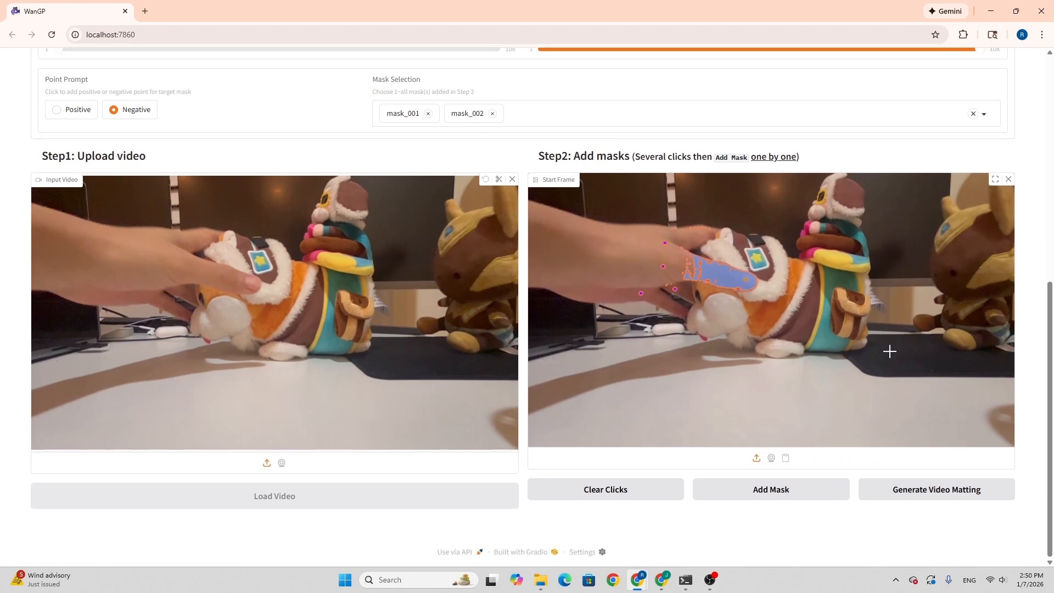
{"action": "left_click", "coordinate": [773, 486]}
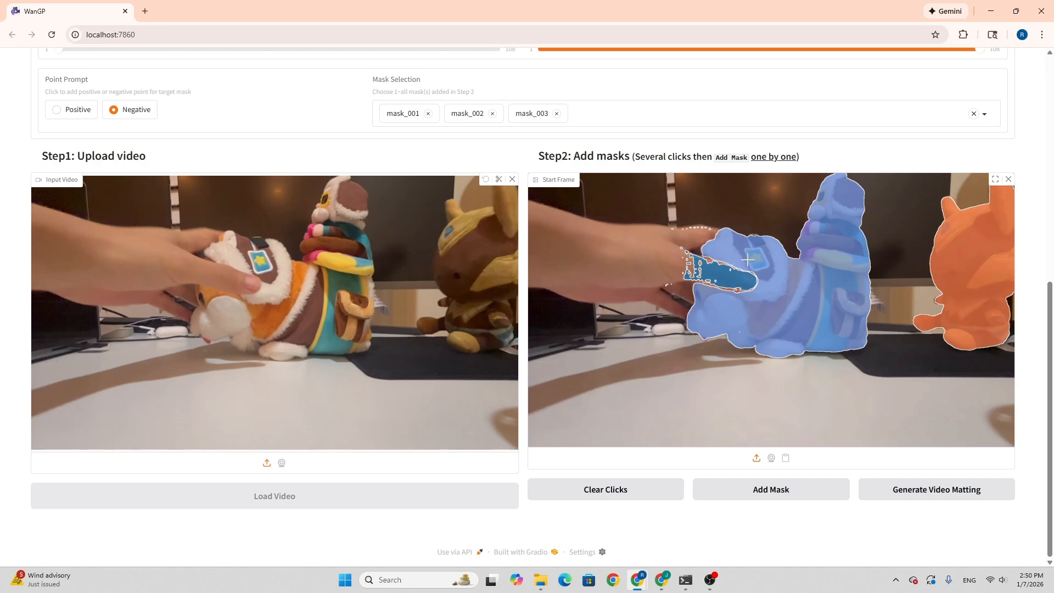
Generate the video matting and preview the alpha mask video
{"action": "left_click", "coordinate": [953, 489]}
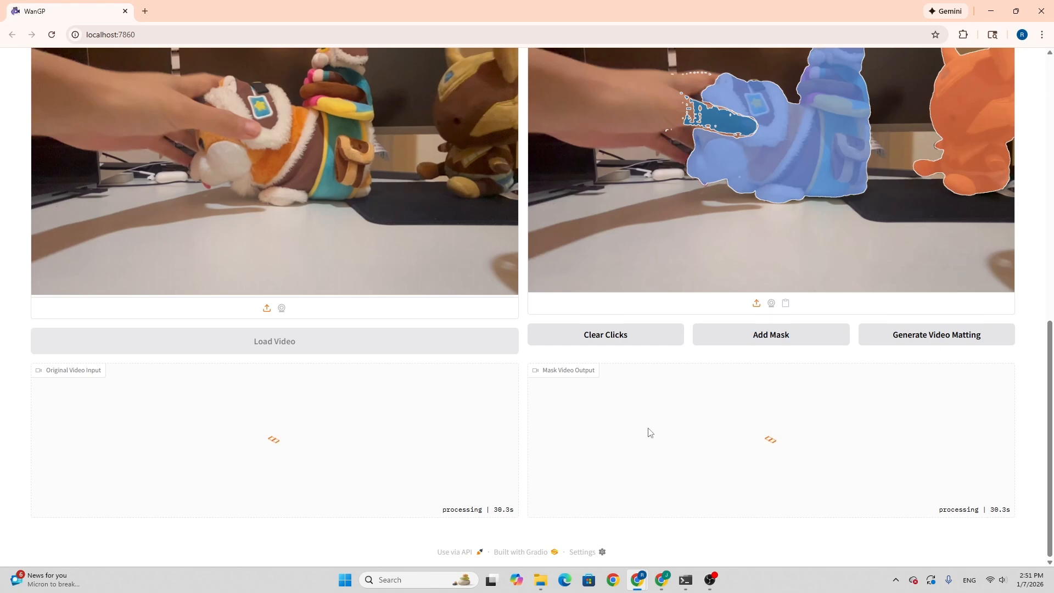
{"action": "scroll", "coordinate": [550, 471], "scroll_direction": "down", "scroll_amount": 3}
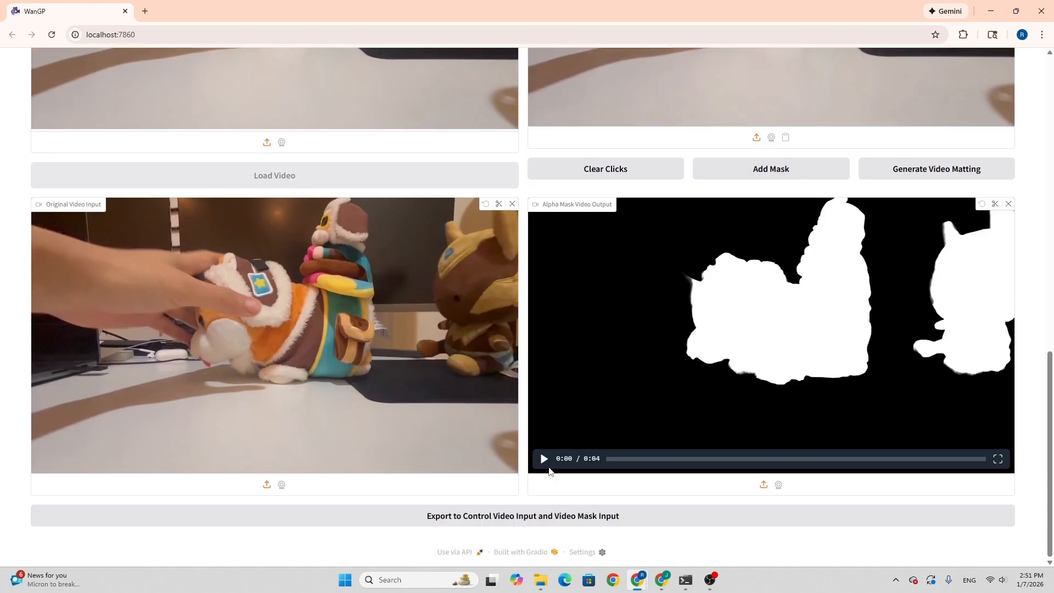
{"action": "left_click", "coordinate": [545, 459]}
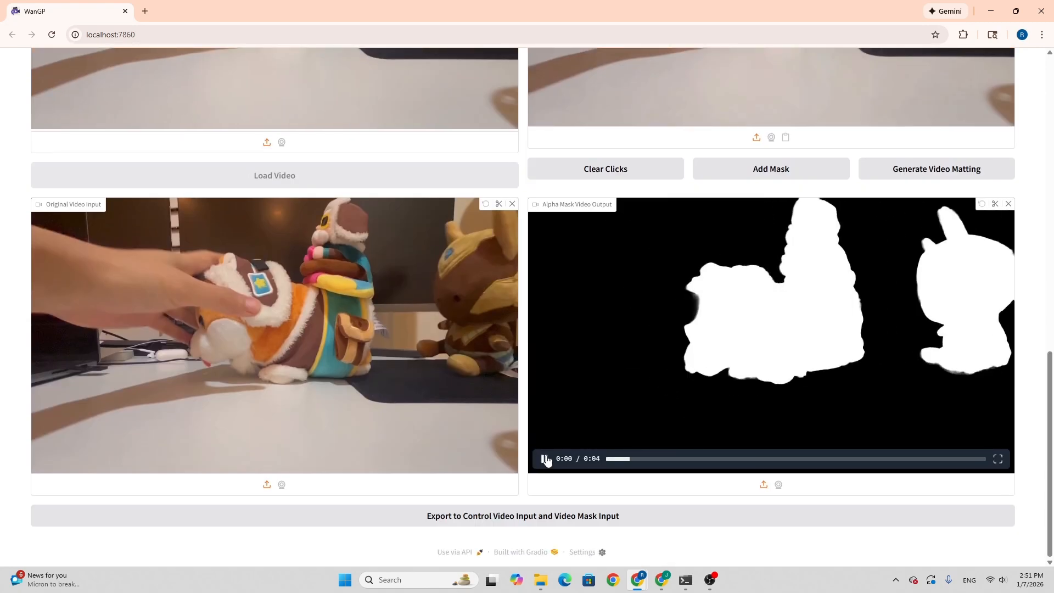
{"action": "scroll", "coordinate": [635, 395], "scroll_direction": "up", "scroll_amount": 6}
{"action": "scroll", "coordinate": [632, 424], "scroll_direction": "down", "scroll_amount": 4}
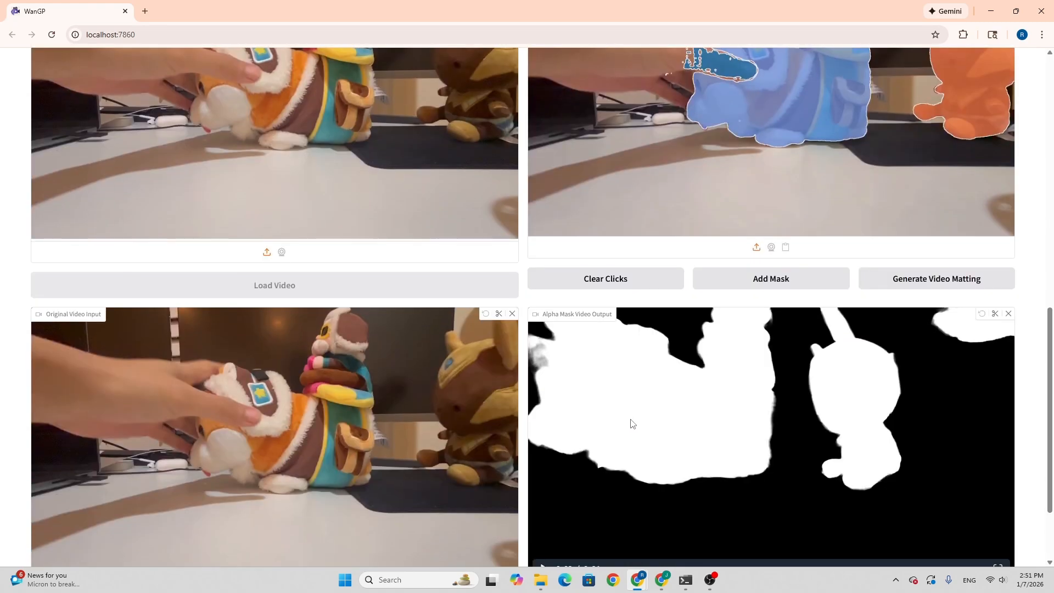
{"action": "scroll", "coordinate": [633, 424], "scroll_direction": "up", "scroll_amount": 8}
{"action": "scroll", "coordinate": [790, 337], "scroll_direction": "down", "scroll_amount": 10}
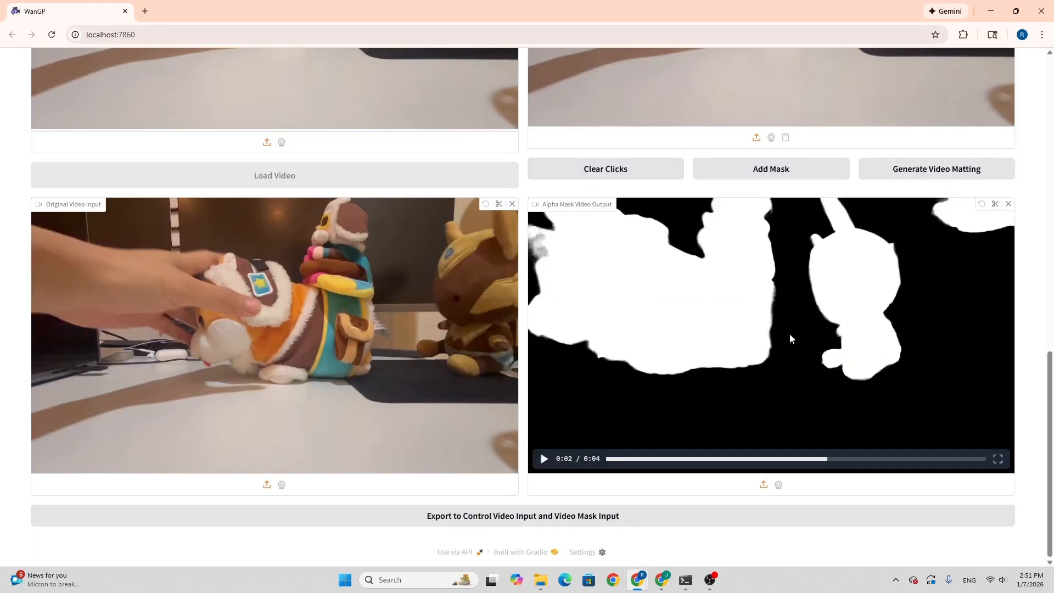
{"action": "right_click", "coordinate": [790, 334]}
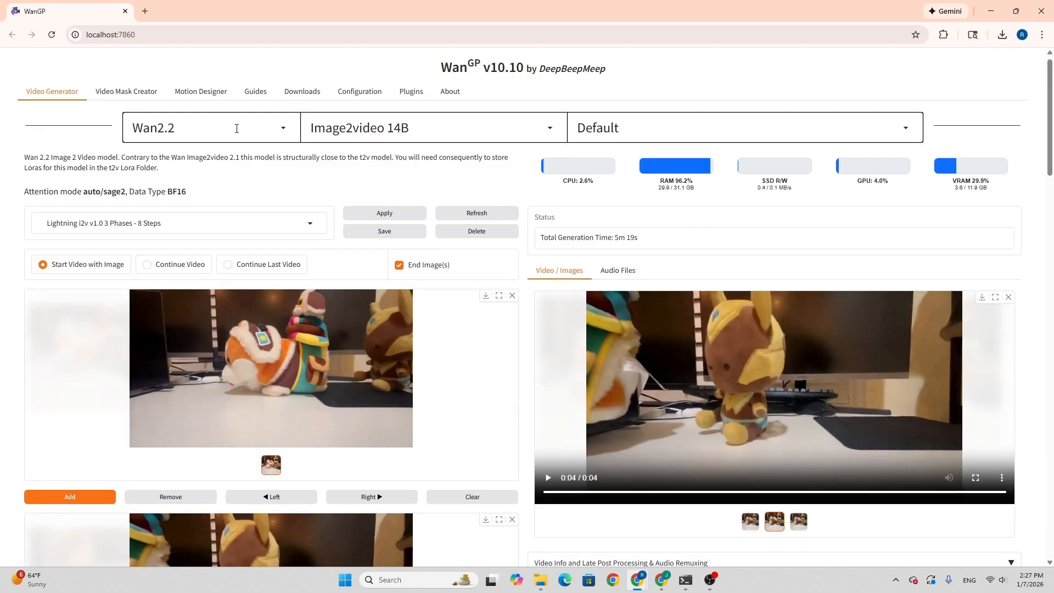
Select the Wan2.2 Image2video 14B model and apply the Lightning i2v v1.0 3 Phases - 8 Steps accelerator profile
{"action": "left_click", "coordinate": [237, 129]}
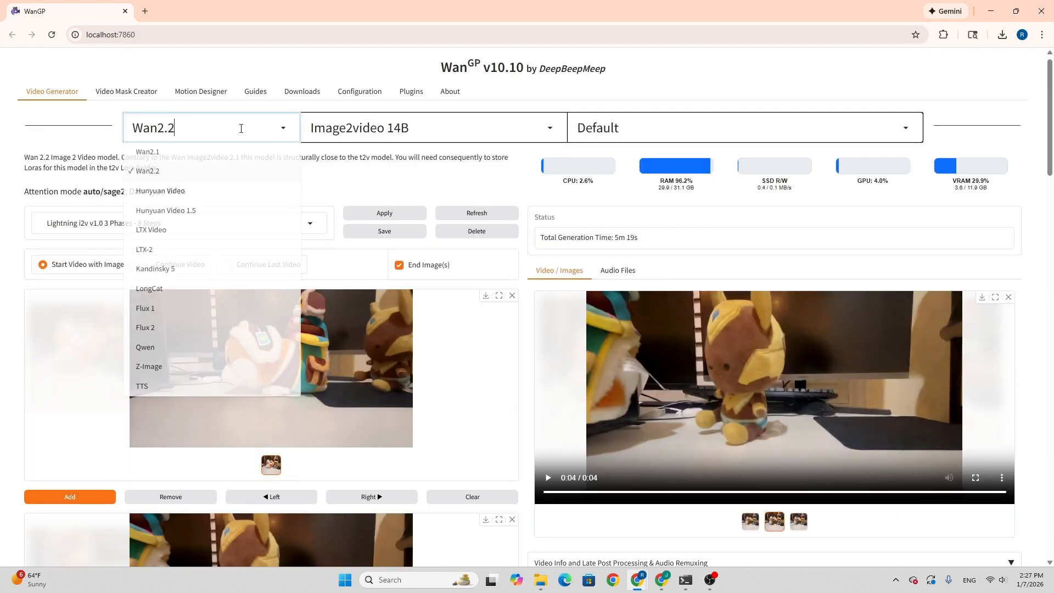
{"action": "left_click", "coordinate": [152, 173]}
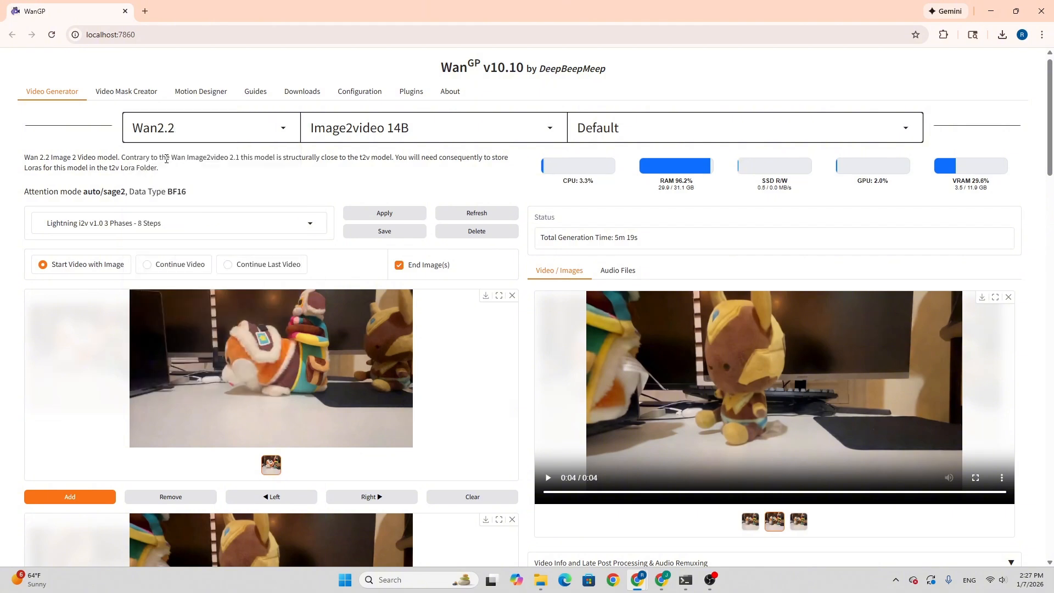
{"action": "left_click", "coordinate": [429, 127]}
{"action": "left_click", "coordinate": [326, 172]}
{"action": "left_click", "coordinate": [255, 220]}
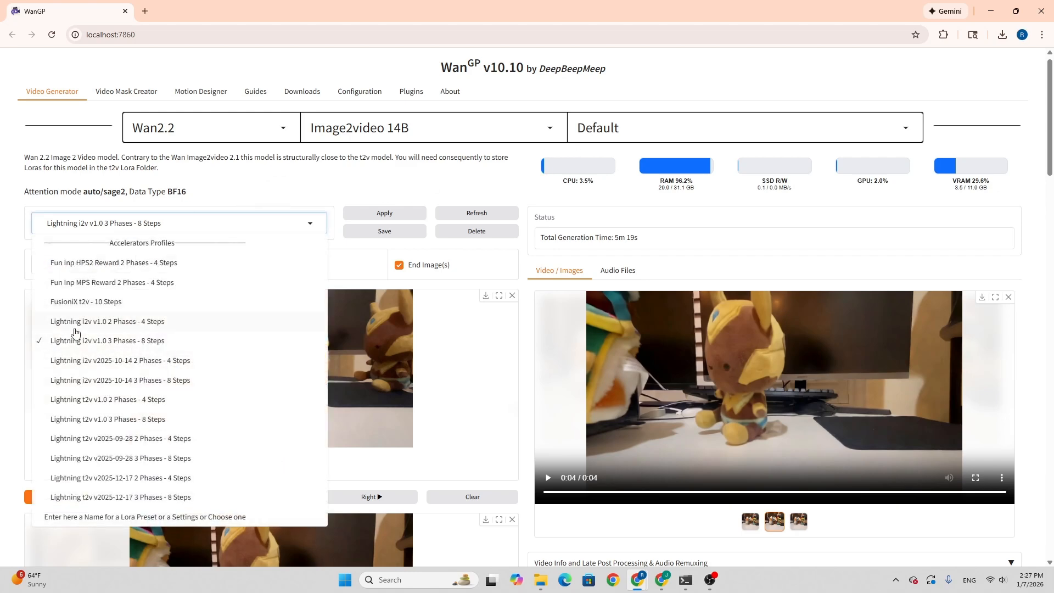
{"action": "left_click", "coordinate": [146, 342]}
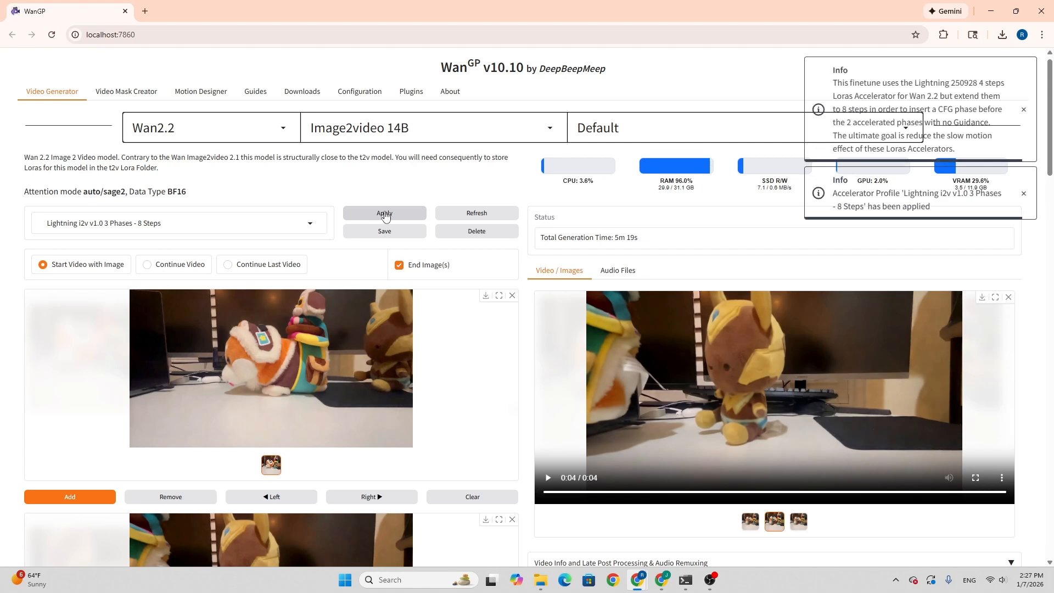
Review the start image, end image, control video, denoising strength, video mask and masking strength for the generation
{"action": "scroll", "coordinate": [511, 282], "scroll_direction": "down", "scroll_amount": 1}
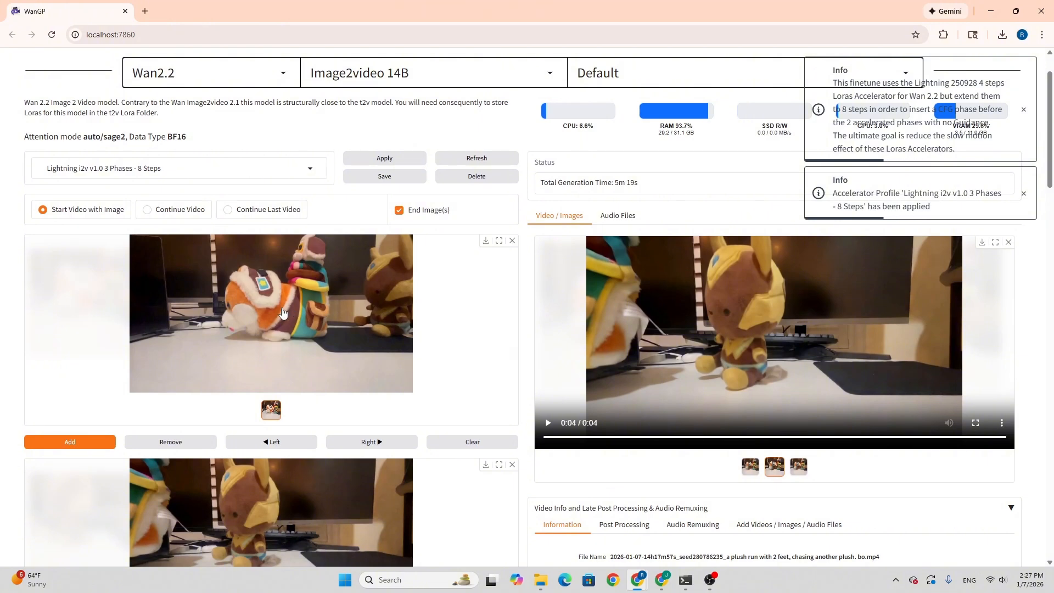
{"action": "scroll", "coordinate": [285, 340], "scroll_direction": "down", "scroll_amount": 3}
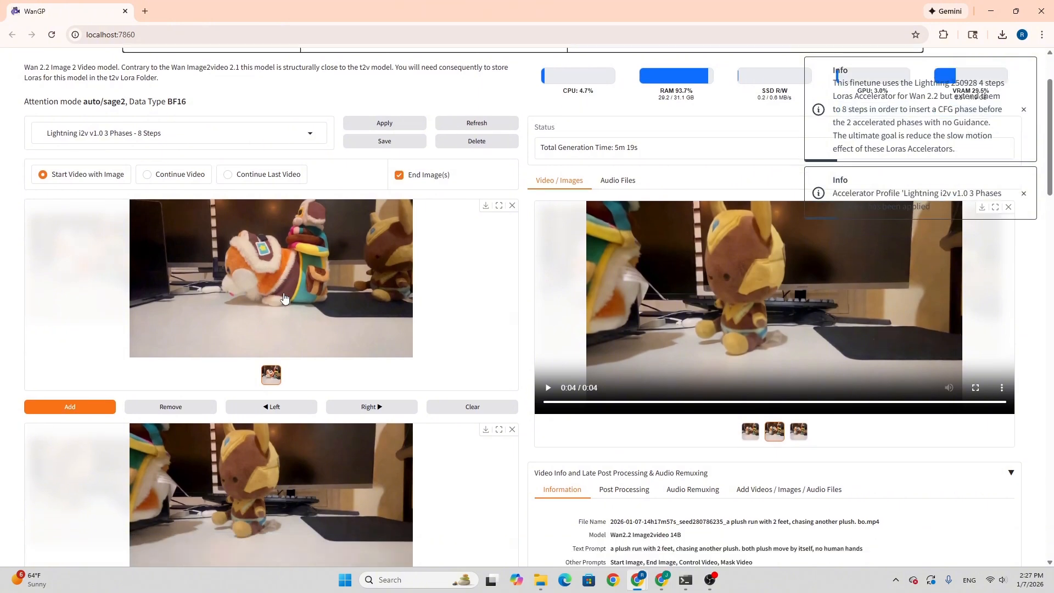
{"action": "scroll", "coordinate": [318, 184], "scroll_direction": "up", "scroll_amount": 2}
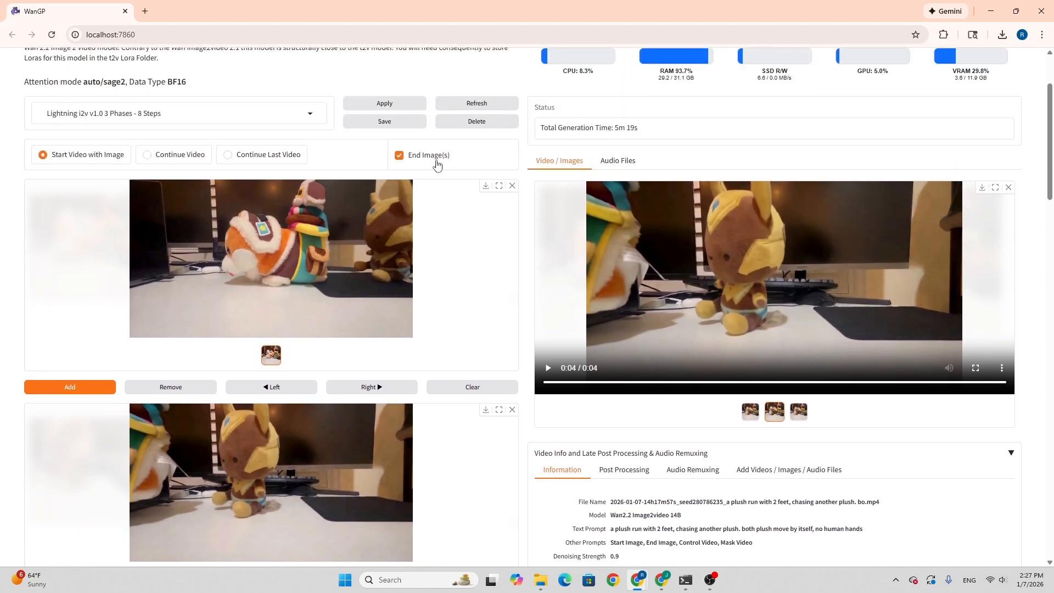
{"action": "scroll", "coordinate": [373, 241], "scroll_direction": "down", "scroll_amount": 4}
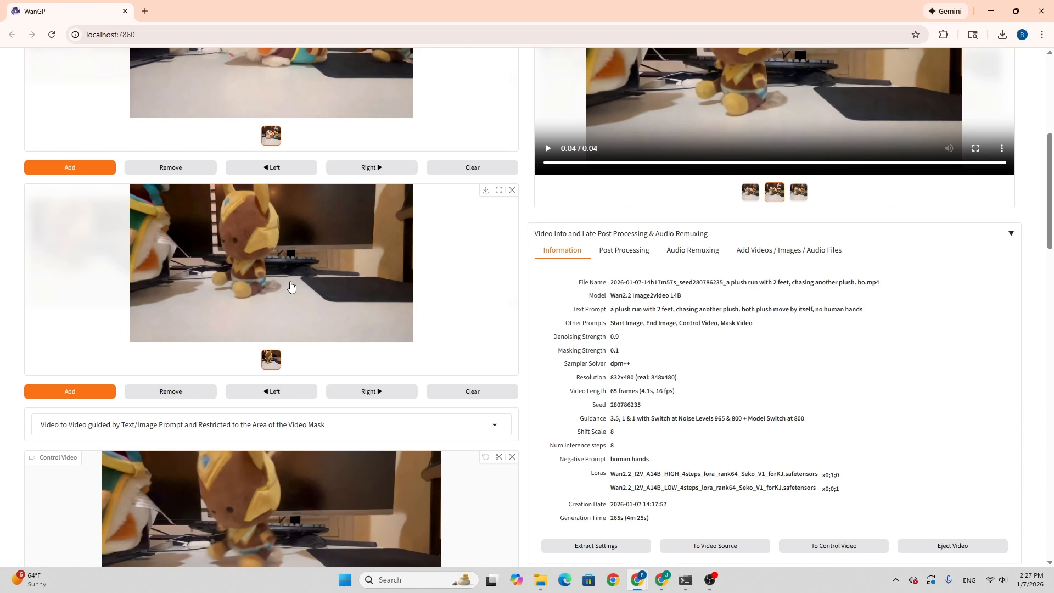
{"action": "scroll", "coordinate": [291, 286], "scroll_direction": "down", "scroll_amount": 4}
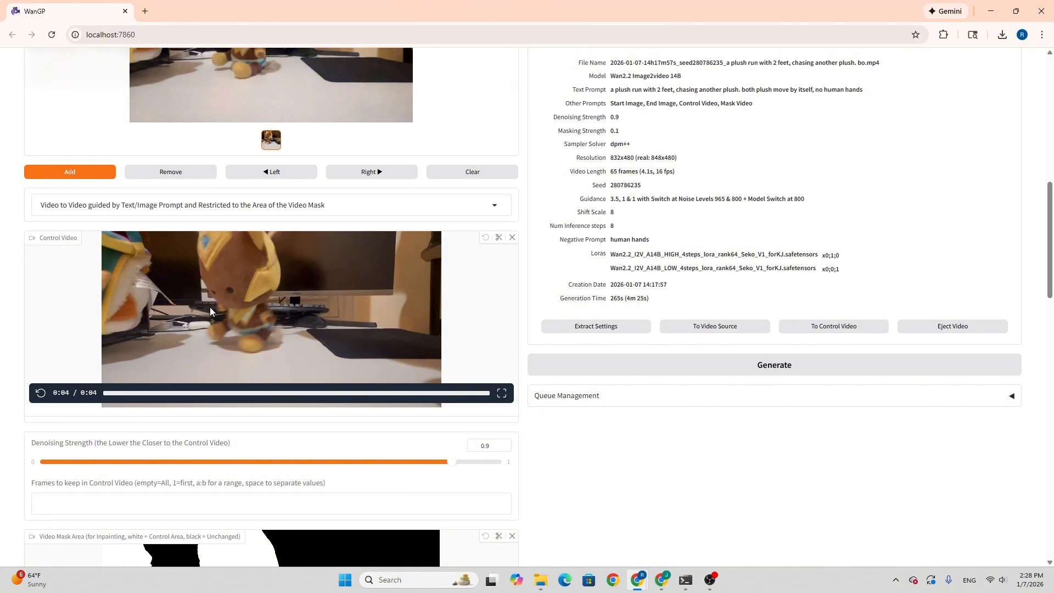
{"action": "scroll", "coordinate": [210, 307], "scroll_direction": "down", "scroll_amount": 3}
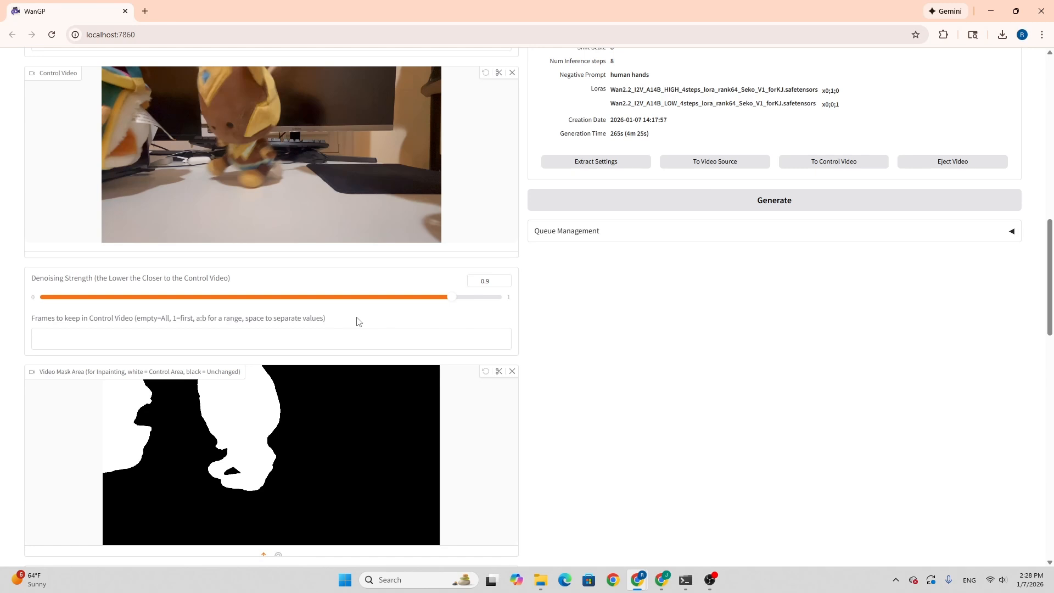
{"action": "scroll", "coordinate": [357, 321], "scroll_direction": "down", "scroll_amount": 4}
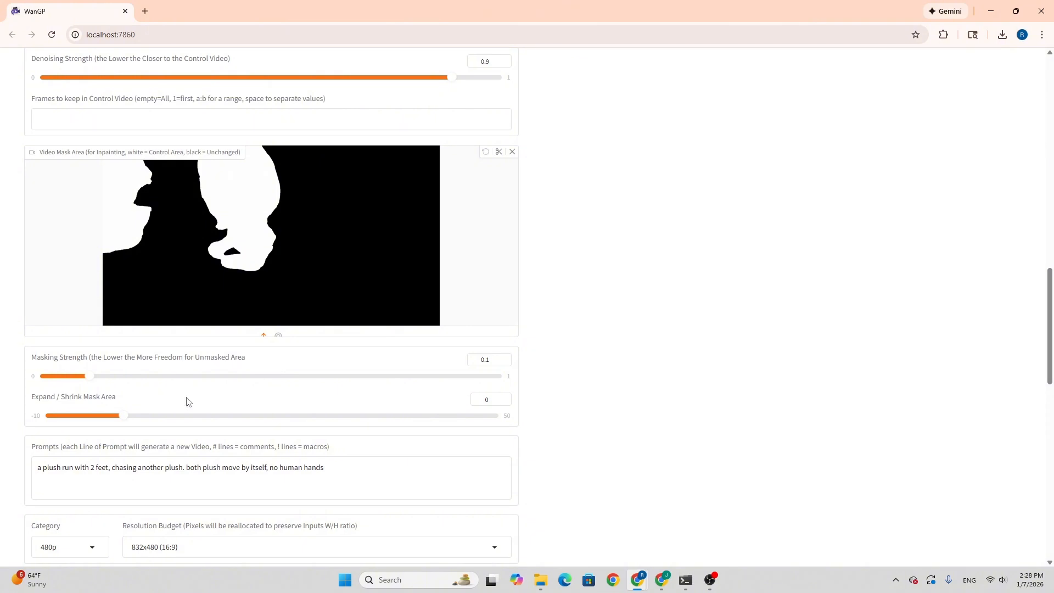
Review the prompt, resolution category and budget, number of frames and inference steps
{"action": "scroll", "coordinate": [217, 391], "scroll_direction": "down", "scroll_amount": 2}
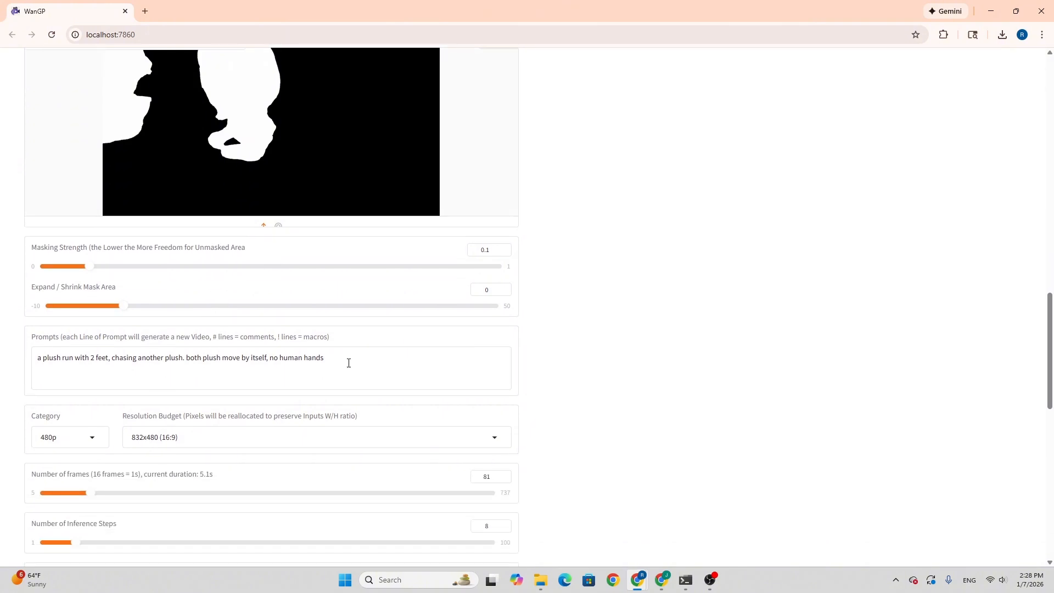
{"action": "left_click", "coordinate": [351, 360]}
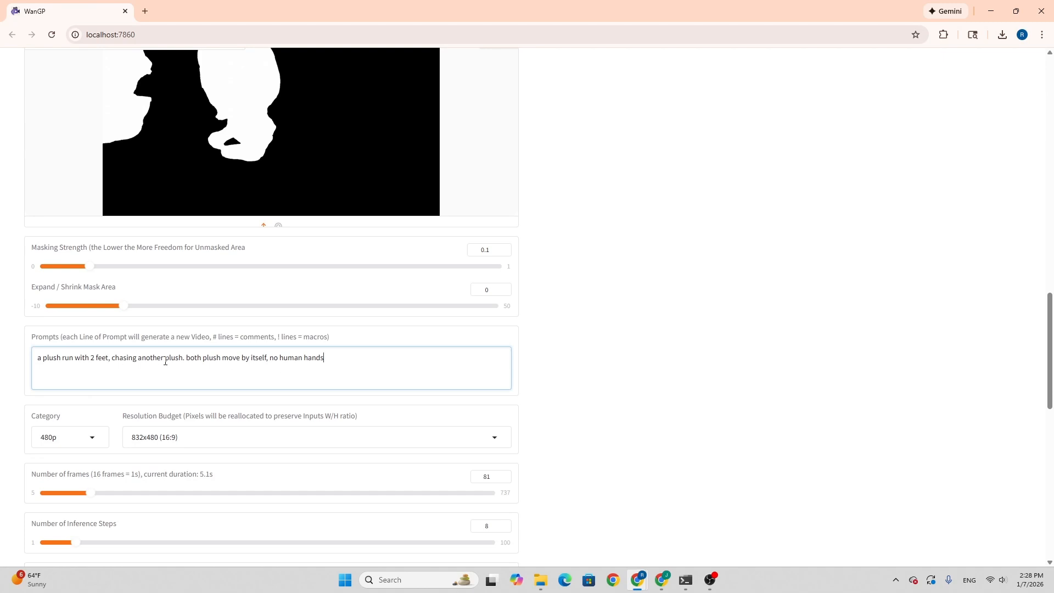
{"action": "scroll", "coordinate": [165, 362], "scroll_direction": "up", "scroll_amount": 2}
{"action": "scroll", "coordinate": [263, 359], "scroll_direction": "down", "scroll_amount": 3}
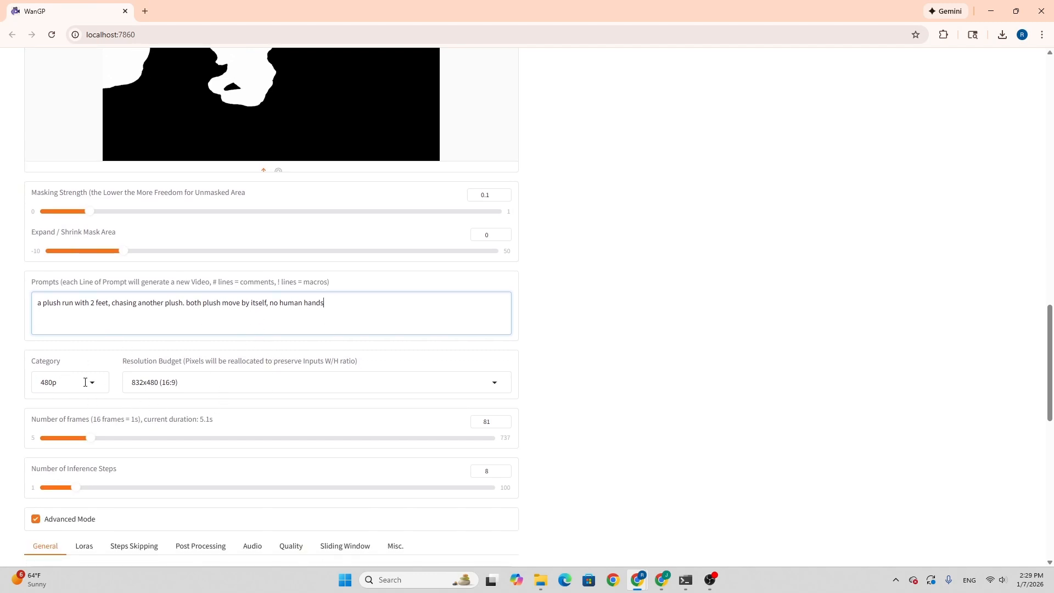
{"action": "left_click", "coordinate": [85, 382]}
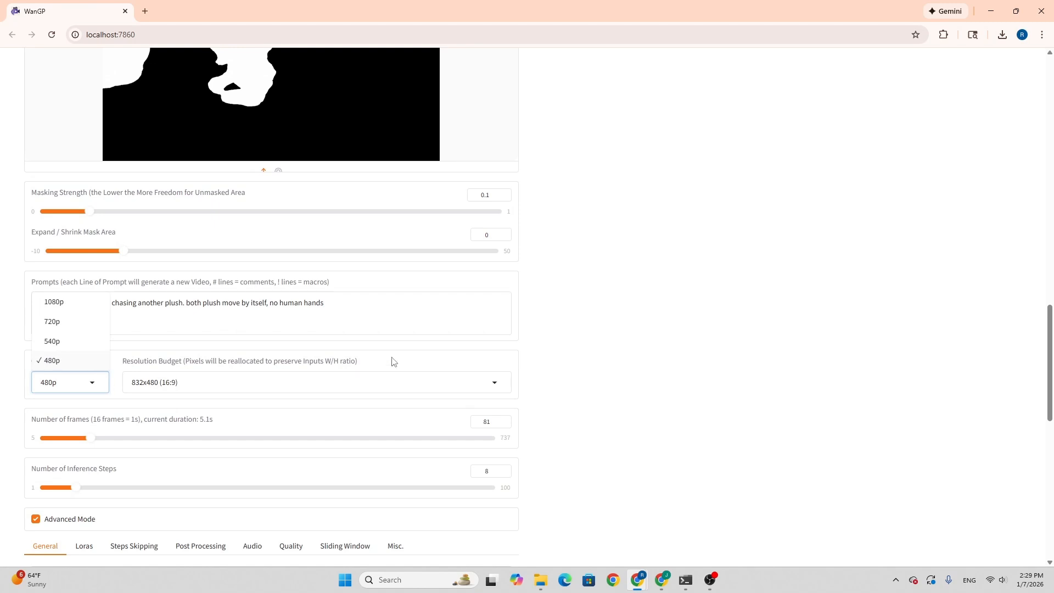
{"action": "left_click", "coordinate": [557, 364]}
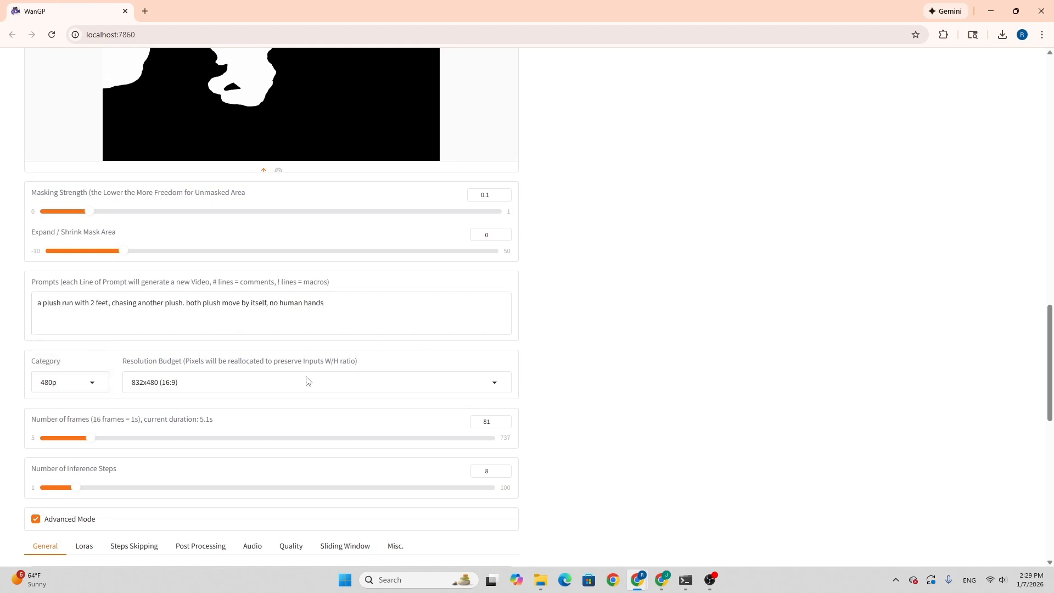
{"action": "scroll", "coordinate": [306, 381], "scroll_direction": "down", "scroll_amount": 2}
{"action": "scroll", "coordinate": [257, 336], "scroll_direction": "up", "scroll_amount": 3}
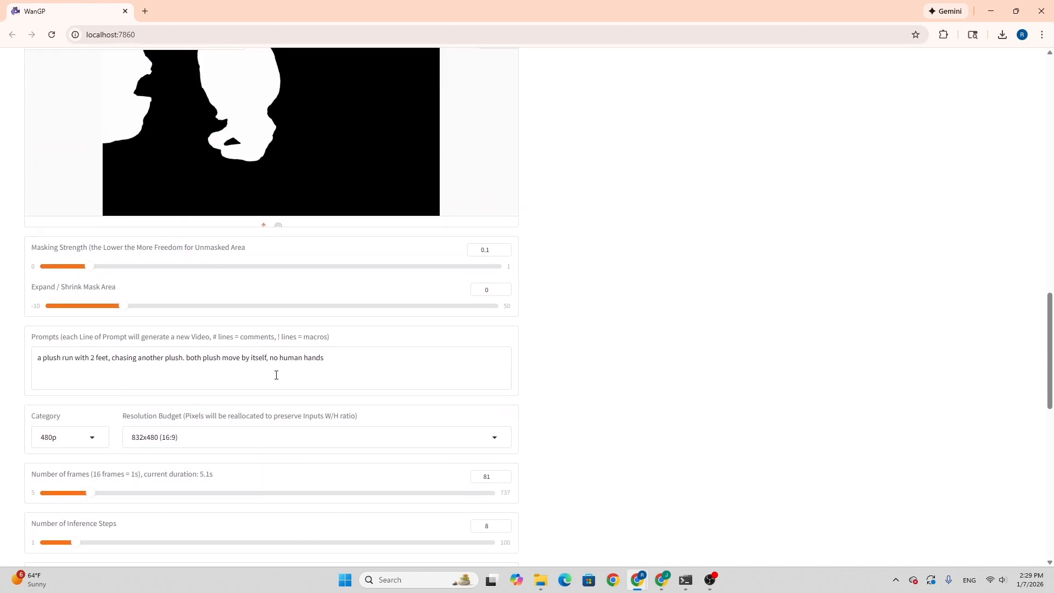
Set the Shift Scale to 3.3 in the advanced general settings and review the negative prompt and remaining options
{"action": "scroll", "coordinate": [276, 376], "scroll_direction": "down", "scroll_amount": 2}
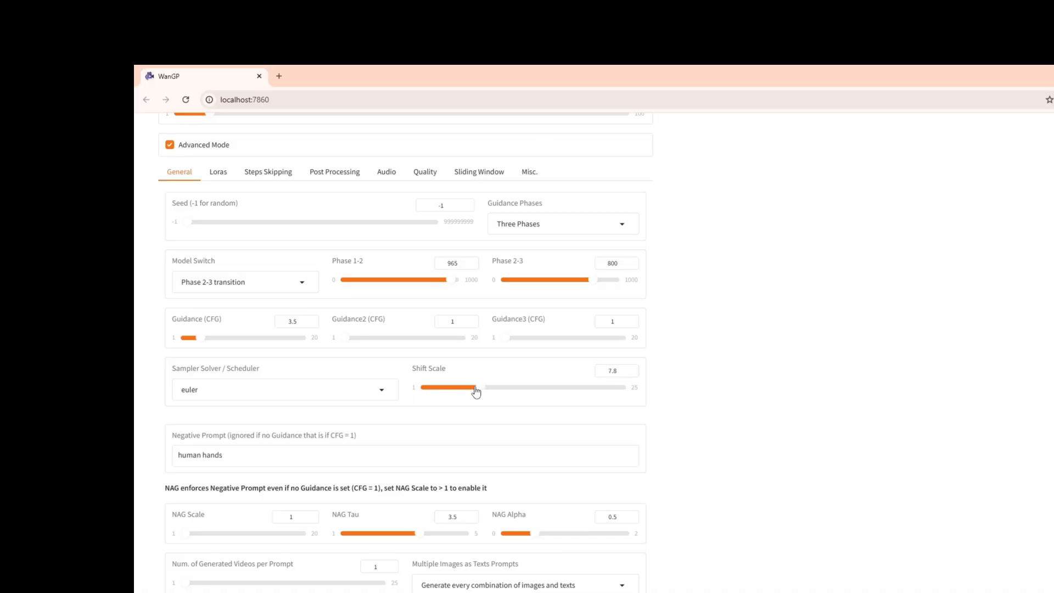
{"action": "left_click_drag", "start_coordinate": [477, 391], "coordinate": [446, 391]}
{"action": "left_click", "coordinate": [373, 389]}
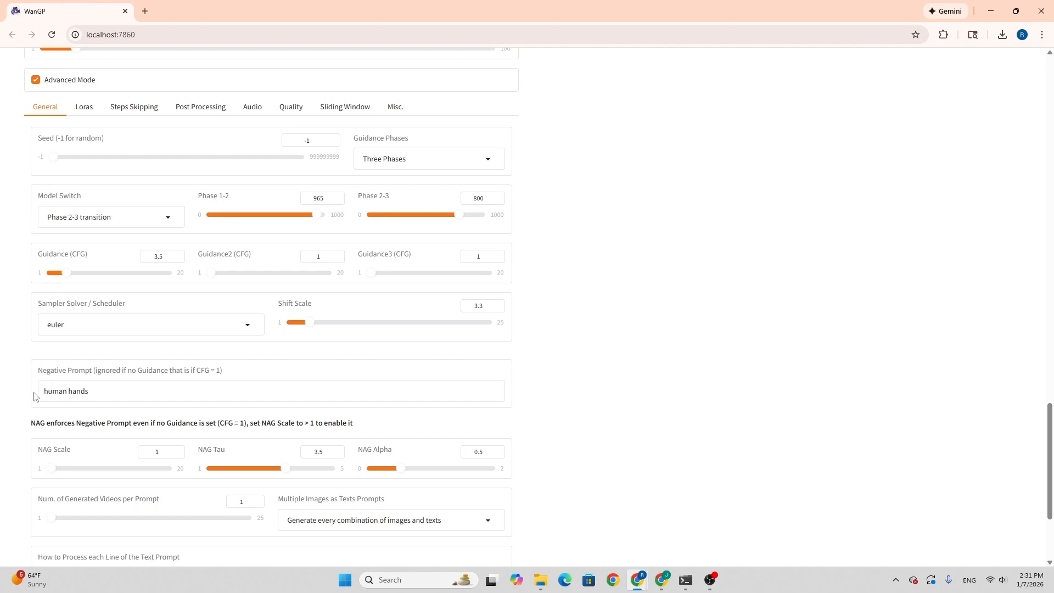
{"action": "scroll", "coordinate": [33, 396], "scroll_direction": "down", "scroll_amount": 1}
{"action": "scroll", "coordinate": [32, 396], "scroll_direction": "down", "scroll_amount": 2}
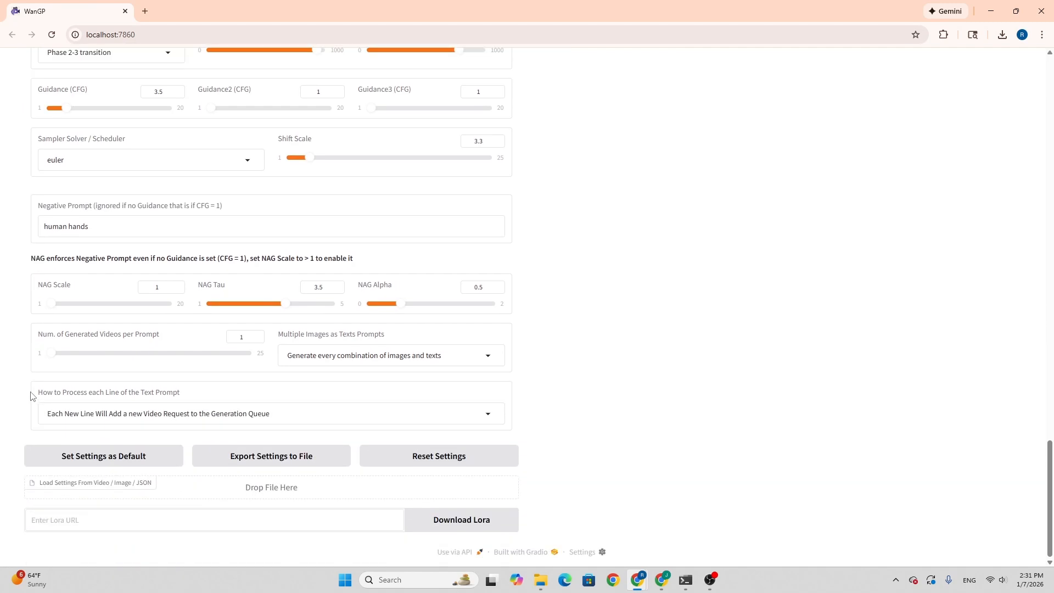
Copy the seed 280786235 from the information of the previously generated plush video
{"action": "scroll", "coordinate": [32, 396], "scroll_direction": "up", "scroll_amount": 15}
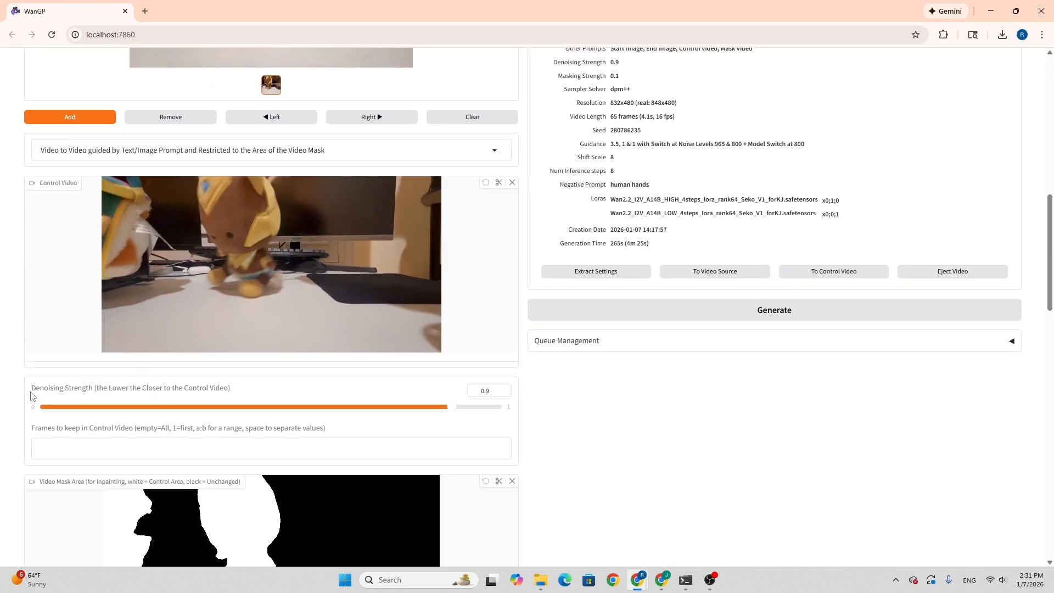
{"action": "scroll", "coordinate": [32, 396], "scroll_direction": "up", "scroll_amount": 2}
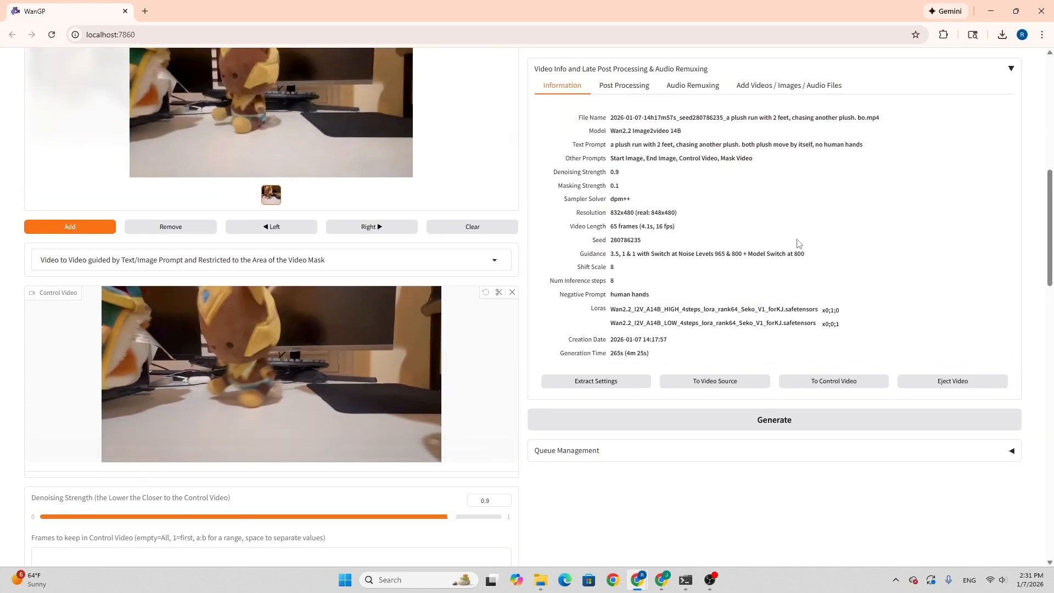
{"action": "scroll", "coordinate": [800, 239], "scroll_direction": "up", "scroll_amount": 1}
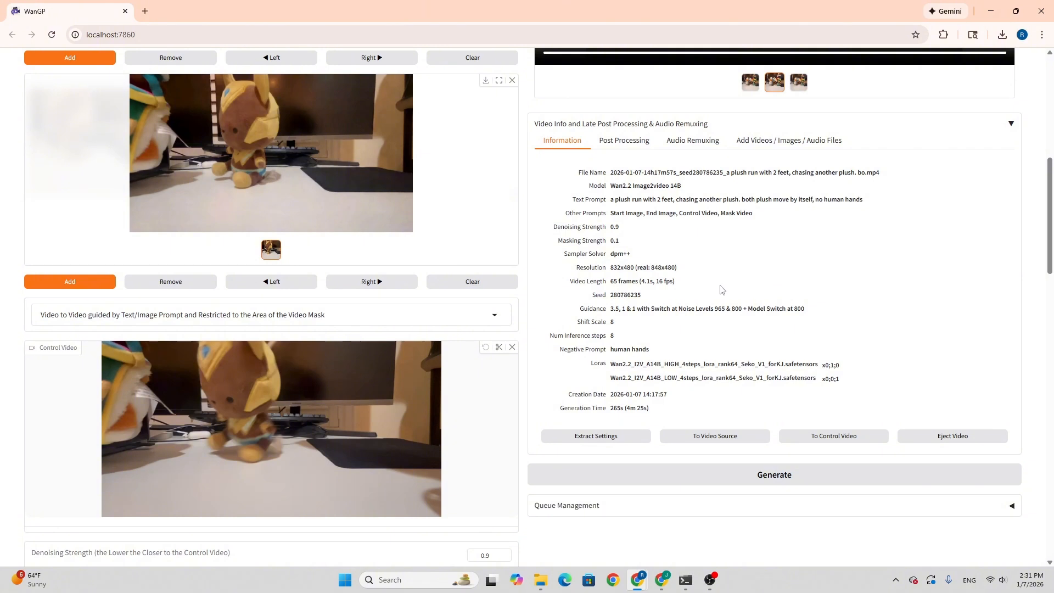
{"action": "double_click", "coordinate": [627, 294]}
{"action": "left_click", "coordinate": [600, 296]}
{"action": "left_click_drag", "start_coordinate": [596, 296], "coordinate": [635, 303]}
{"action": "right_click", "coordinate": [633, 298]}
{"action": "left_click", "coordinate": [648, 307]}
Replace the random seed in the advanced general settings with the copied seed 280786235
{"action": "scroll", "coordinate": [581, 333], "scroll_direction": "down", "scroll_amount": 7}
{"action": "scroll", "coordinate": [581, 333], "scroll_direction": "down", "scroll_amount": 10}
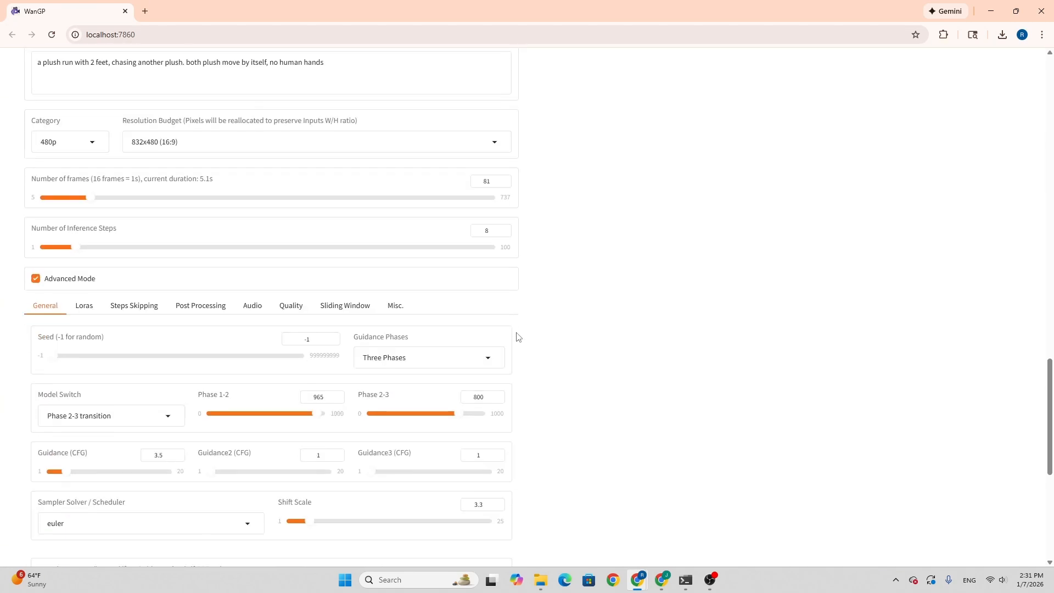
{"action": "left_click", "coordinate": [317, 306]}
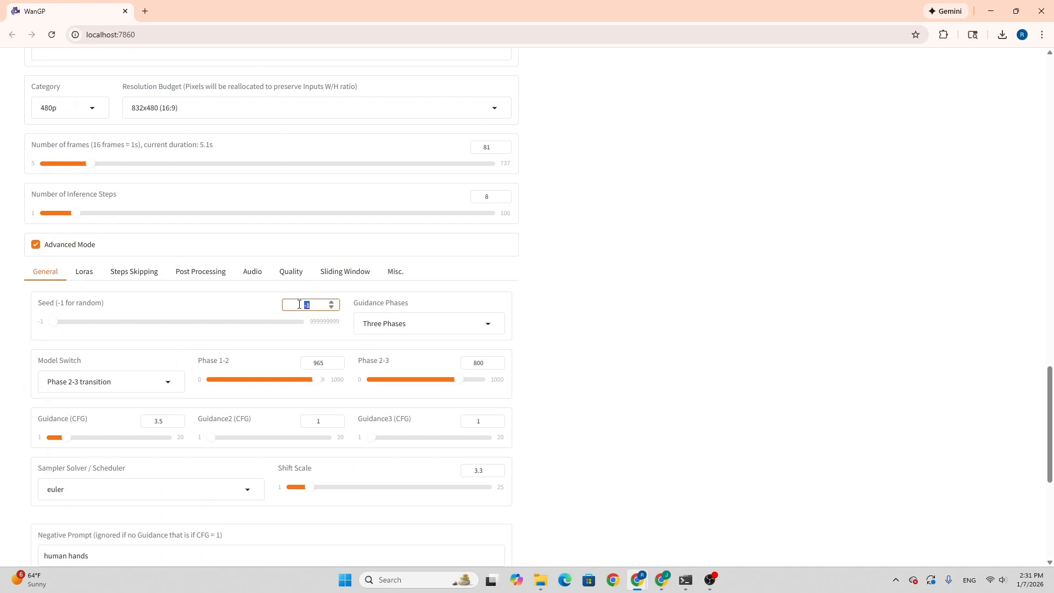
{"action": "double_click", "coordinate": [306, 305]}
{"action": "right_click", "coordinate": [300, 305]}
{"action": "left_click", "coordinate": [339, 108]}
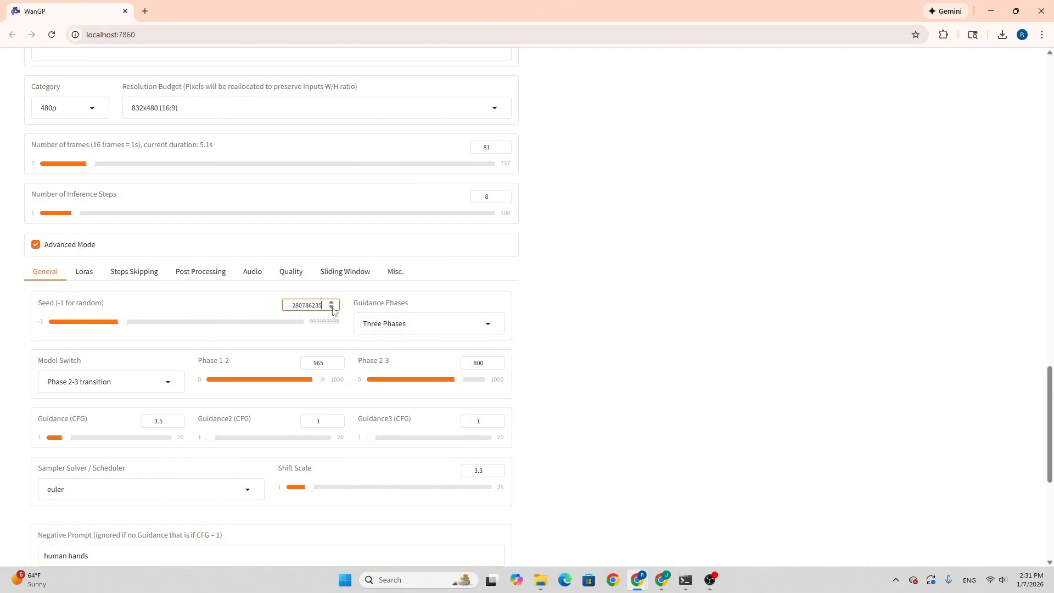
{"action": "left_click", "coordinate": [630, 326]}
{"action": "scroll", "coordinate": [274, 382], "scroll_direction": "down", "scroll_amount": 2}
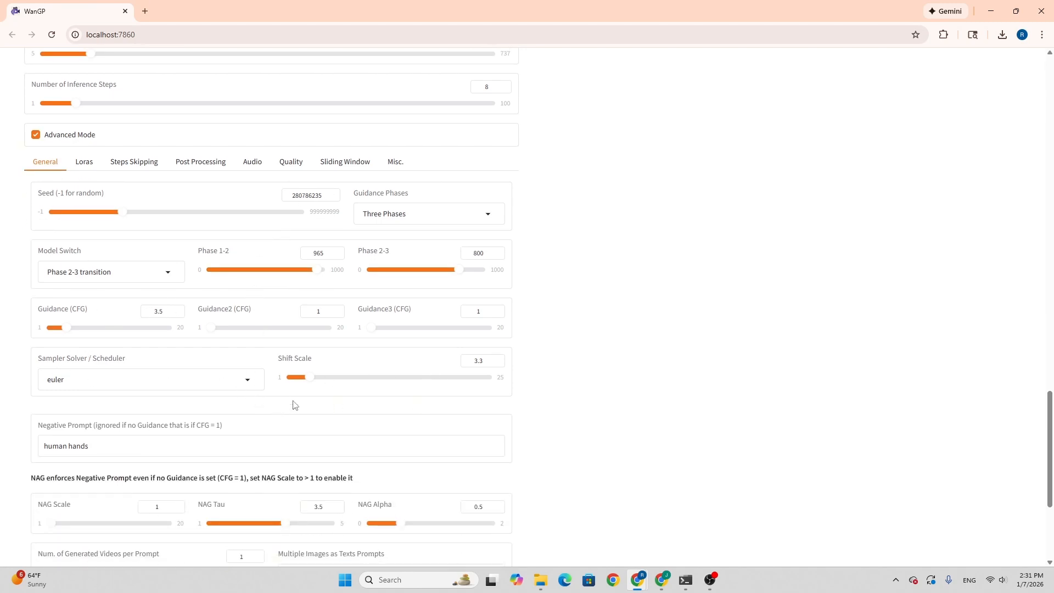
Replay the control video and play the generated video to compare the two
{"action": "scroll", "coordinate": [155, 334], "scroll_direction": "up", "scroll_amount": 10}
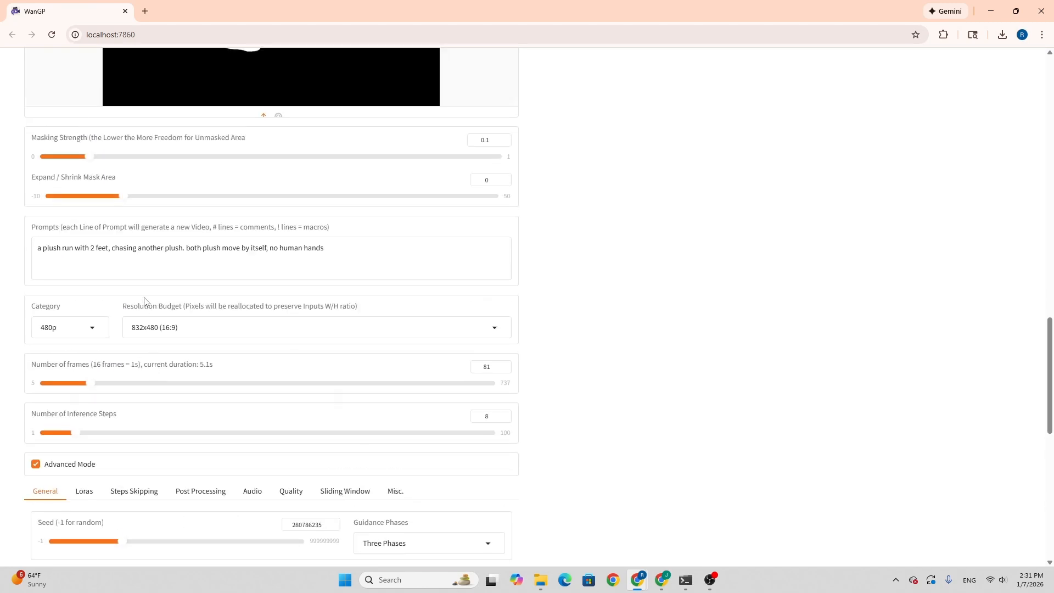
{"action": "scroll", "coordinate": [788, 478], "scroll_direction": "up", "scroll_amount": 6}
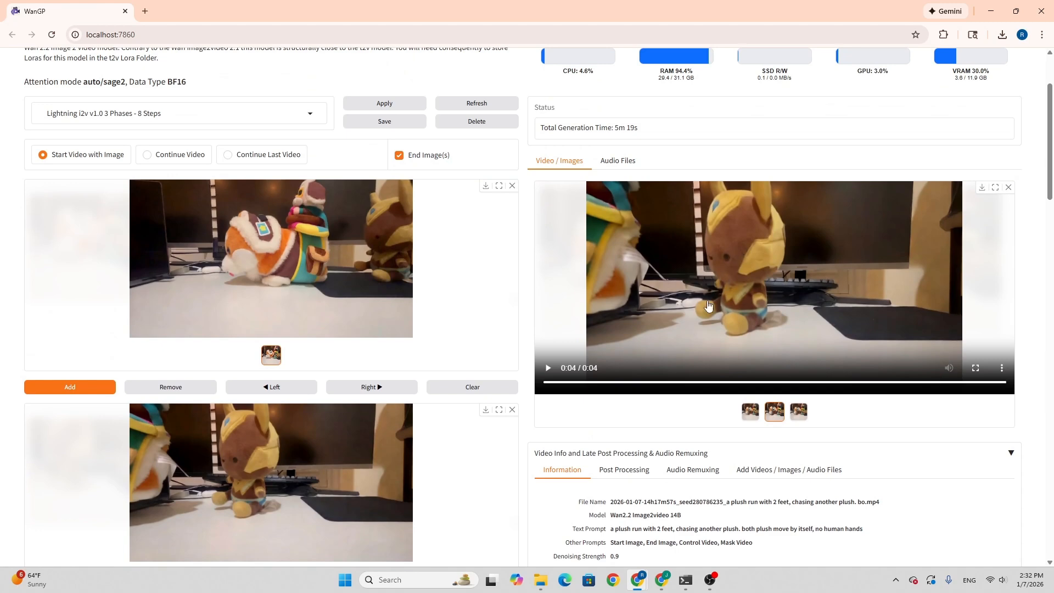
{"action": "scroll", "coordinate": [713, 281], "scroll_direction": "up", "scroll_amount": 1}
{"action": "scroll", "coordinate": [428, 372], "scroll_direction": "down", "scroll_amount": 9}
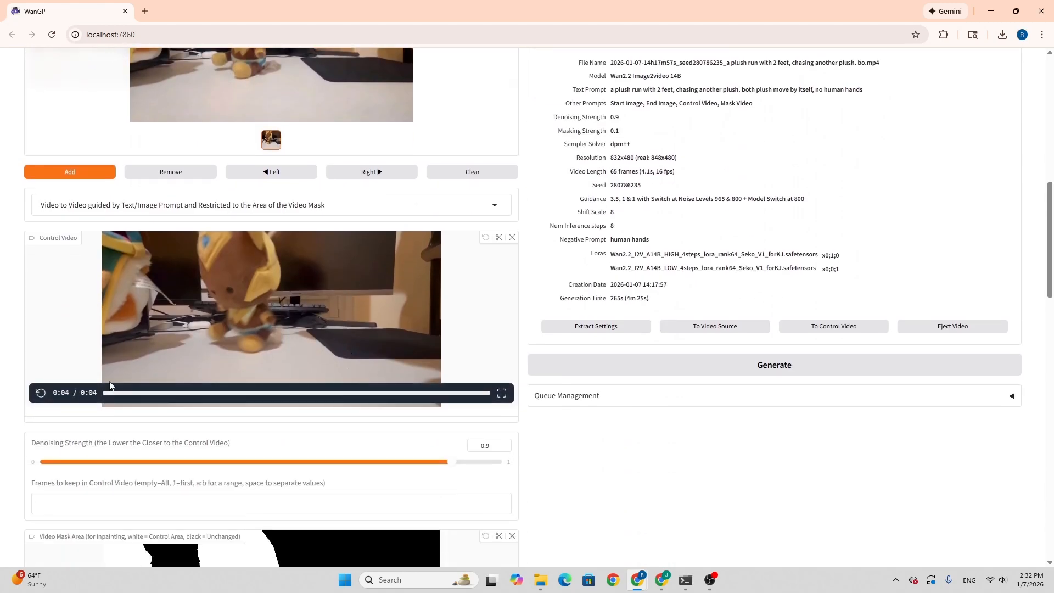
{"action": "left_click", "coordinate": [40, 393]}
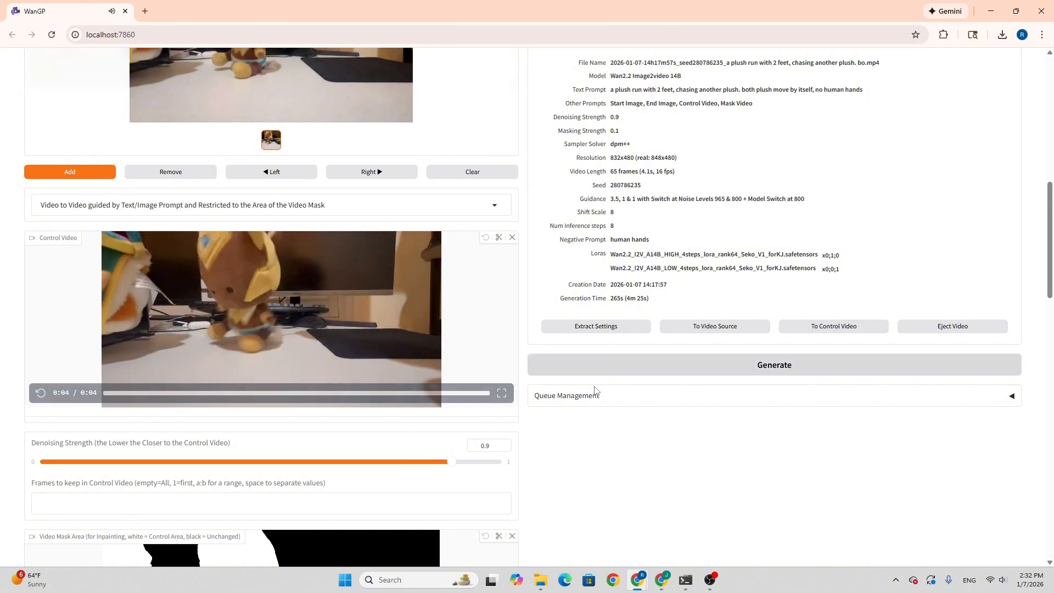
{"action": "scroll", "coordinate": [549, 384], "scroll_direction": "up", "scroll_amount": 9}
{"action": "left_click", "coordinate": [548, 423]}
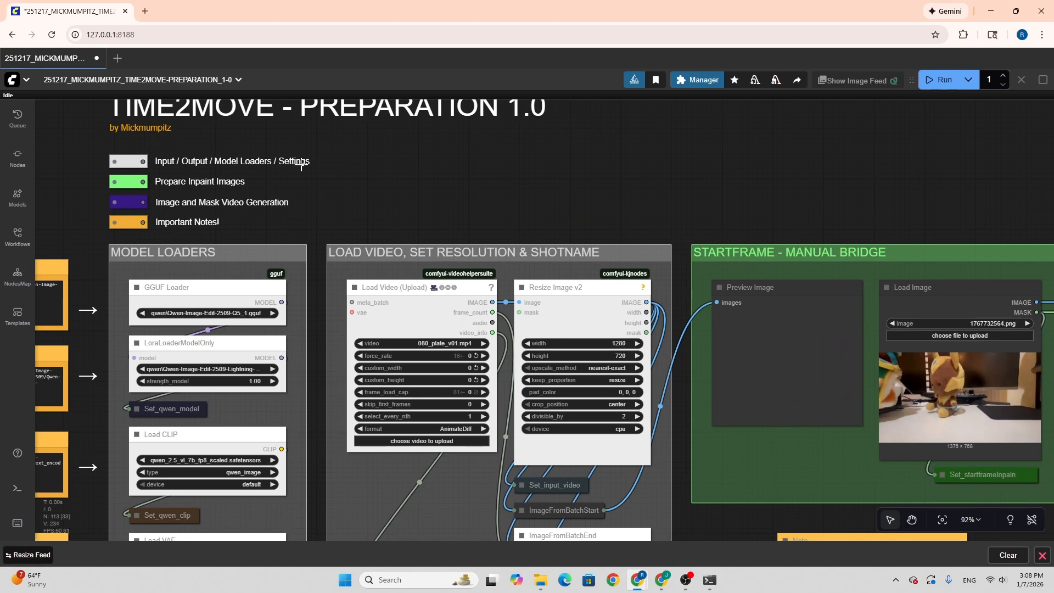
Switch to the Time2Move Preparation 1.0 workflow in ComfyUI and examine its node groups and model loaders
{"action": "scroll", "coordinate": [291, 194], "scroll_direction": "down", "scroll_amount": 1}
{"action": "scroll", "coordinate": [299, 212], "scroll_direction": "down", "scroll_amount": 1}
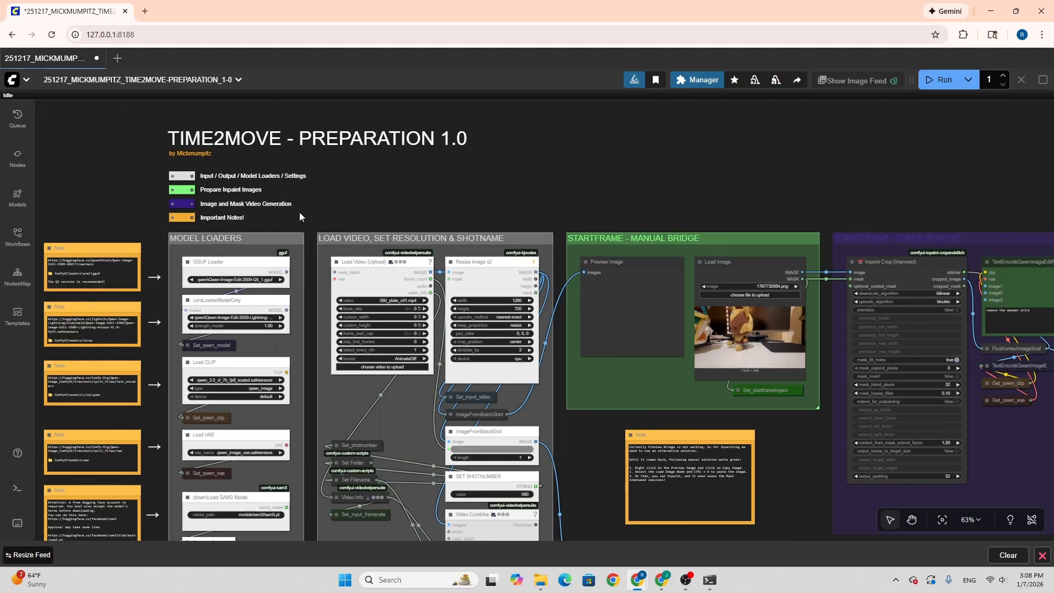
{"action": "scroll", "coordinate": [386, 231], "scroll_direction": "down", "scroll_amount": 3}
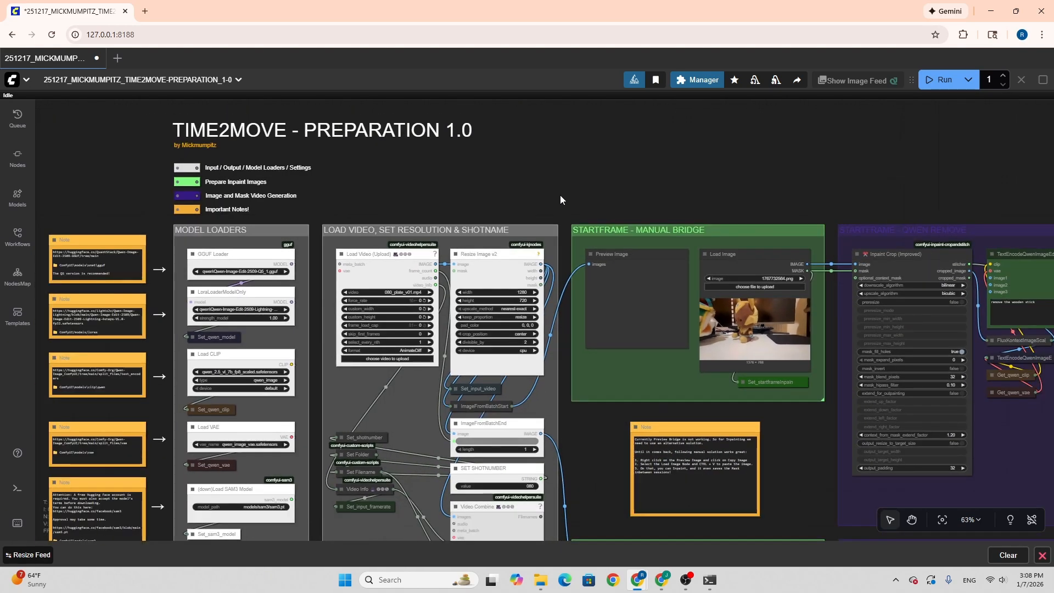
{"action": "left_click_drag", "start_coordinate": [573, 196], "coordinate": [444, 159]}
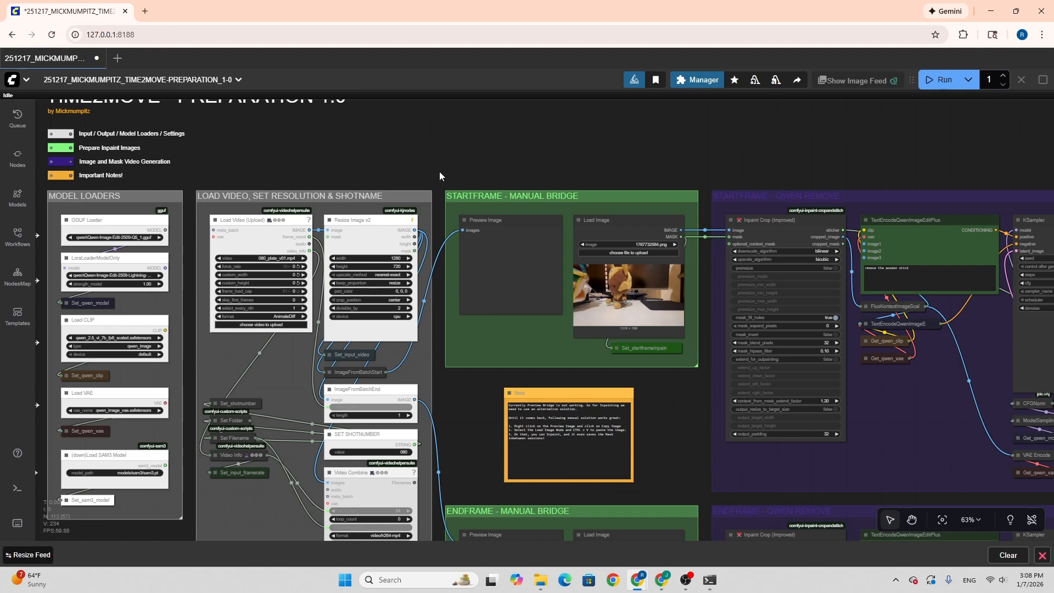
{"action": "left_click_drag", "start_coordinate": [439, 176], "coordinate": [434, 120]}
{"action": "left_click_drag", "start_coordinate": [436, 162], "coordinate": [442, 138]}
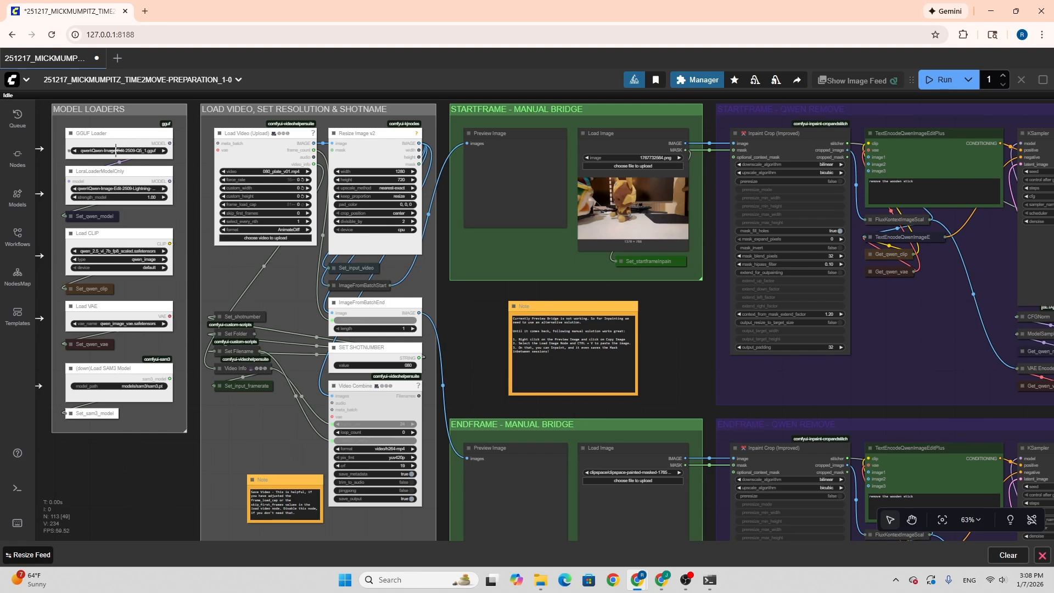
{"action": "scroll", "coordinate": [115, 149], "scroll_direction": "up", "scroll_amount": 2}
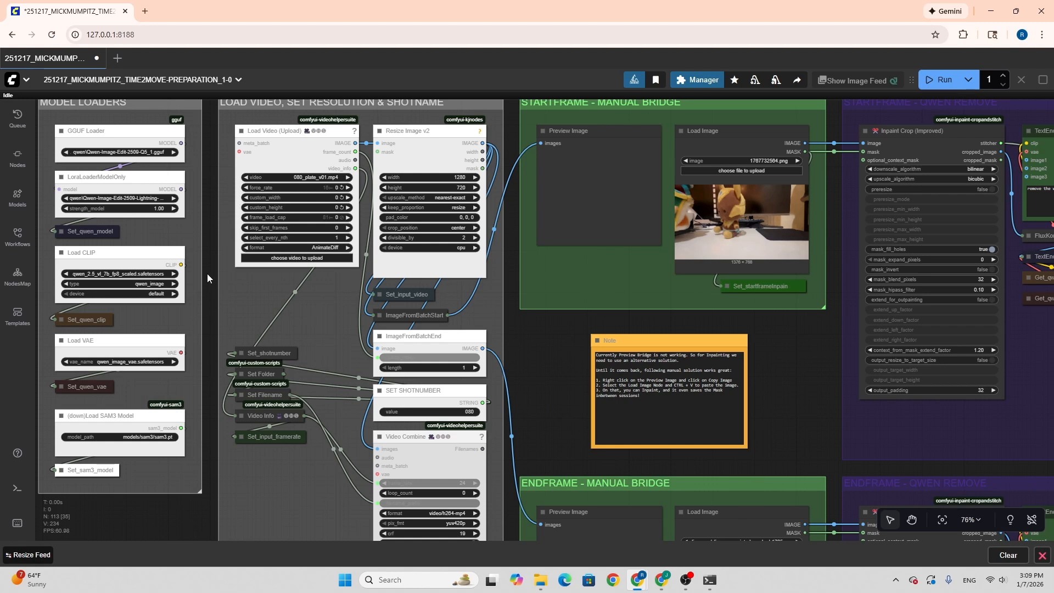
Examine the Load Video, Resize Image v2, shot number and Video Combine nodes in the video loading group
{"action": "left_click_drag", "start_coordinate": [210, 249], "coordinate": [134, 247]}
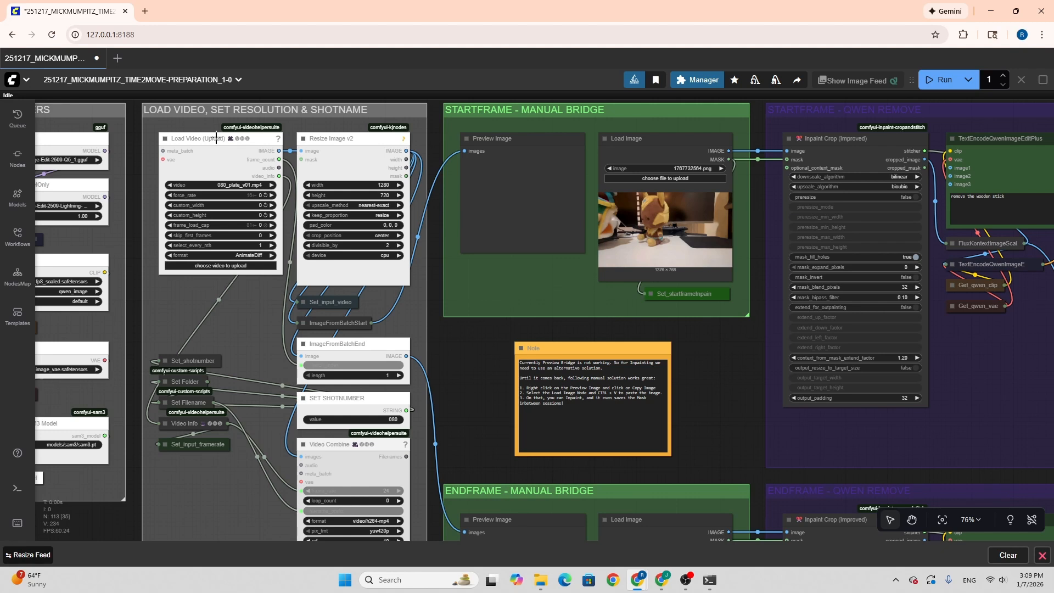
{"action": "left_click_drag", "start_coordinate": [140, 161], "coordinate": [79, 161]}
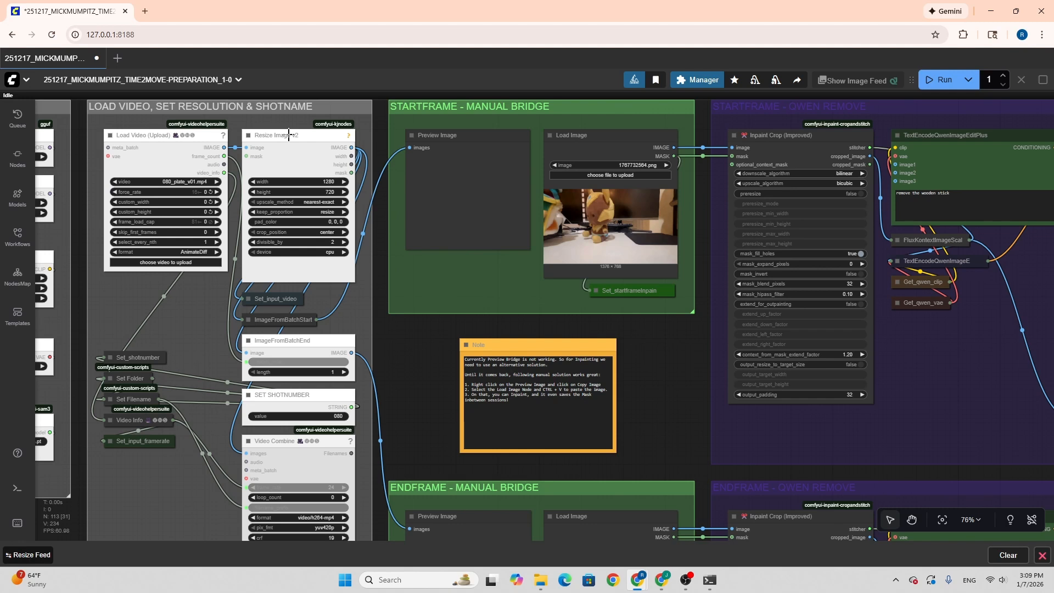
{"action": "left_click_drag", "start_coordinate": [286, 135], "coordinate": [285, 136]}
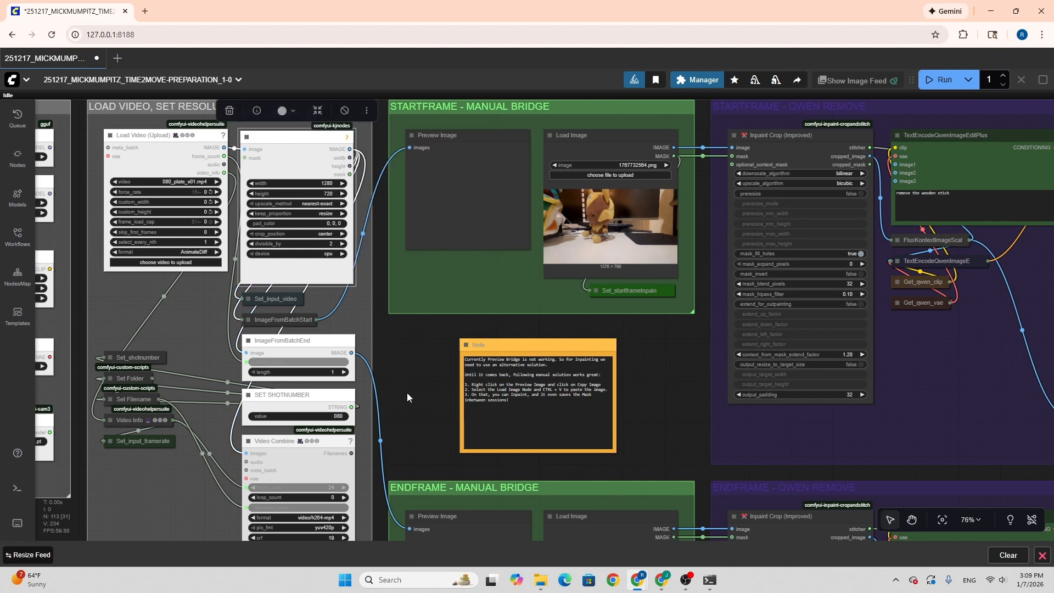
{"action": "left_click_drag", "start_coordinate": [407, 393], "coordinate": [402, 352]}
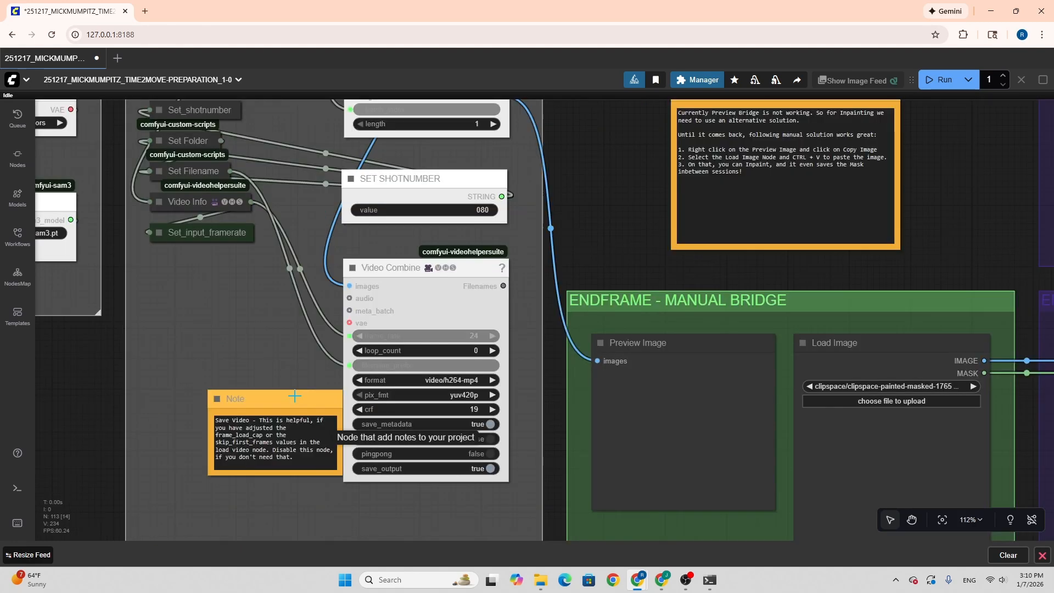
{"action": "scroll", "coordinate": [293, 393], "scroll_direction": "down", "scroll_amount": 7}
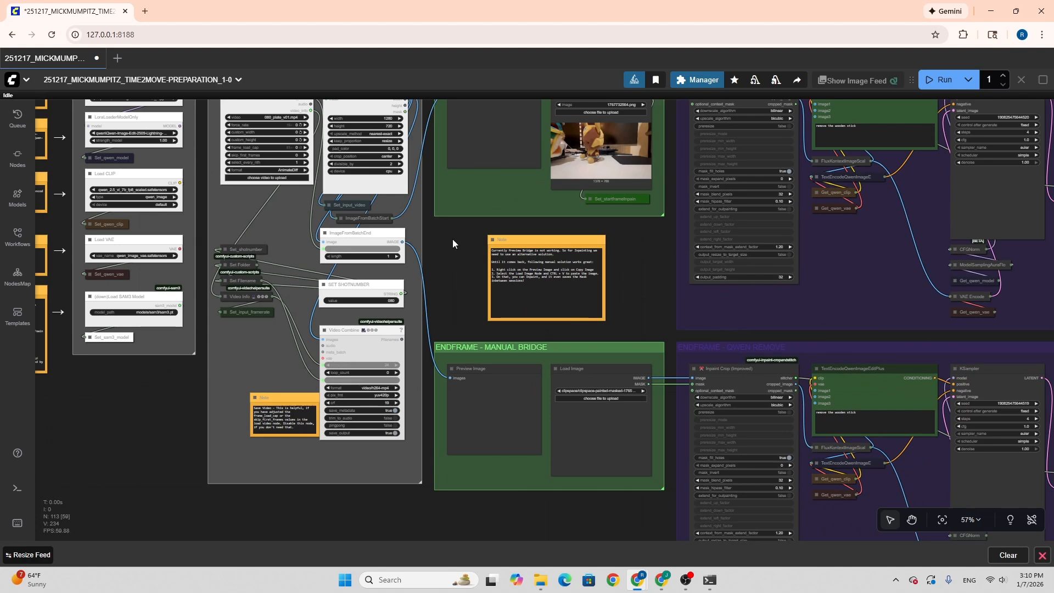
Inspect the Startframe - Manual Bridge group and check the options of its Preview Image node
{"action": "left_click_drag", "start_coordinate": [452, 239], "coordinate": [372, 348]}
{"action": "scroll", "coordinate": [378, 307], "scroll_direction": "up", "scroll_amount": 2}
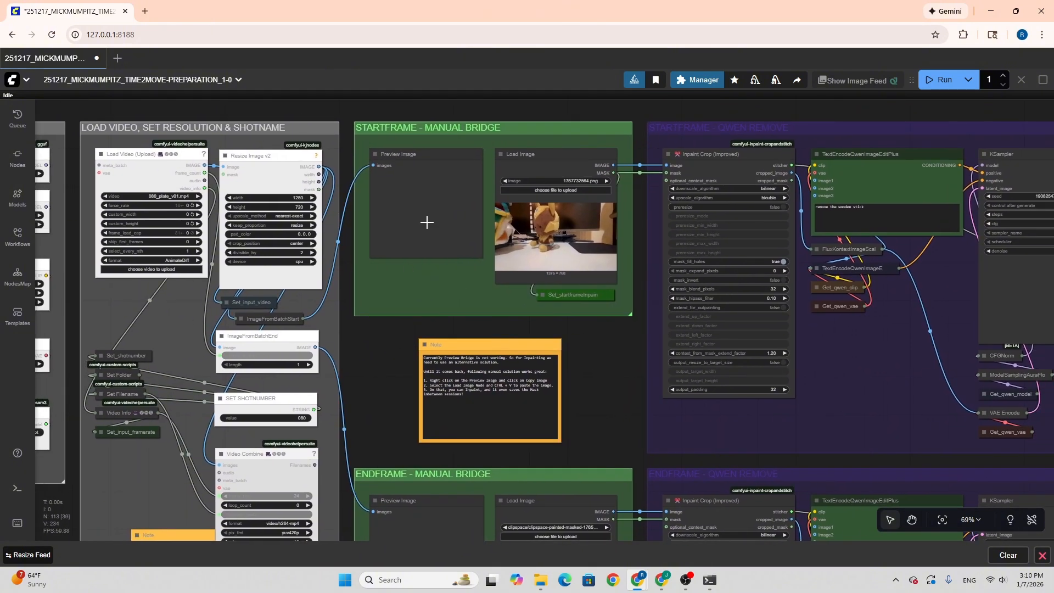
{"action": "scroll", "coordinate": [421, 174], "scroll_direction": "up", "scroll_amount": 4}
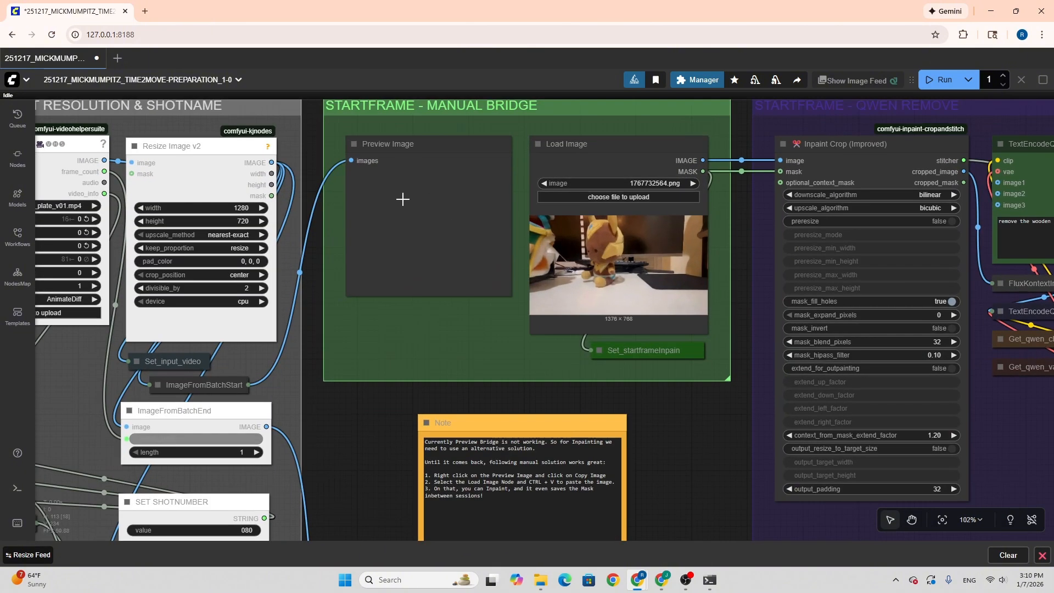
{"action": "scroll", "coordinate": [401, 198], "scroll_direction": "down", "scroll_amount": 1}
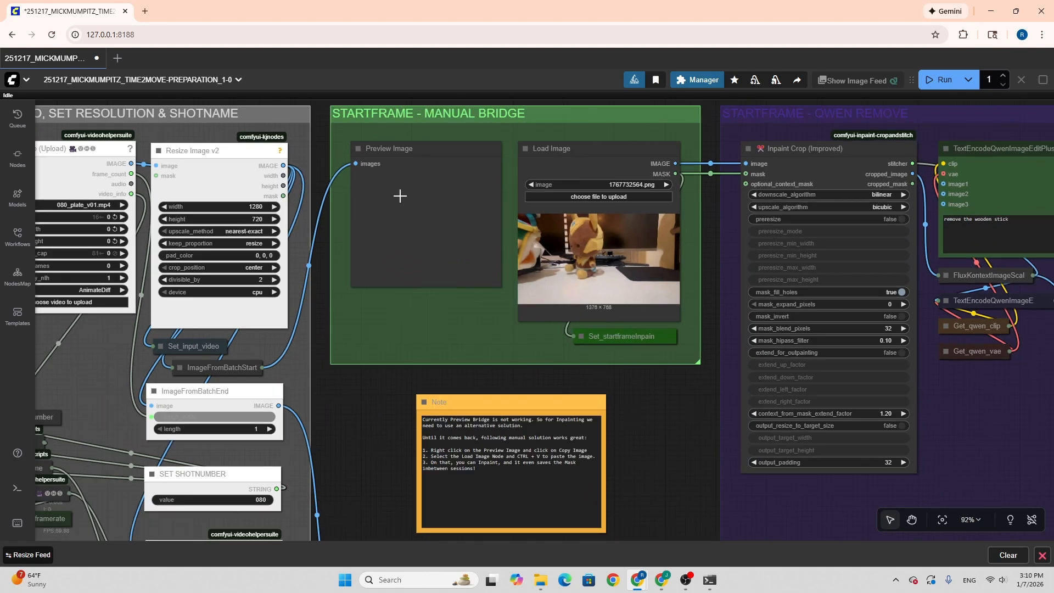
{"action": "right_click", "coordinate": [415, 193]}
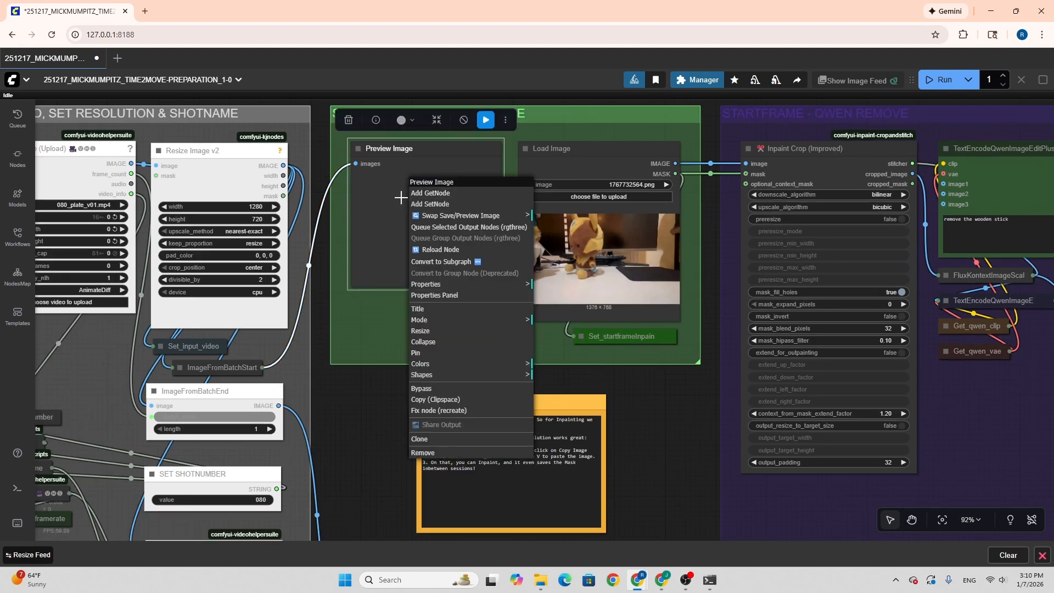
{"action": "left_click", "coordinate": [383, 222]}
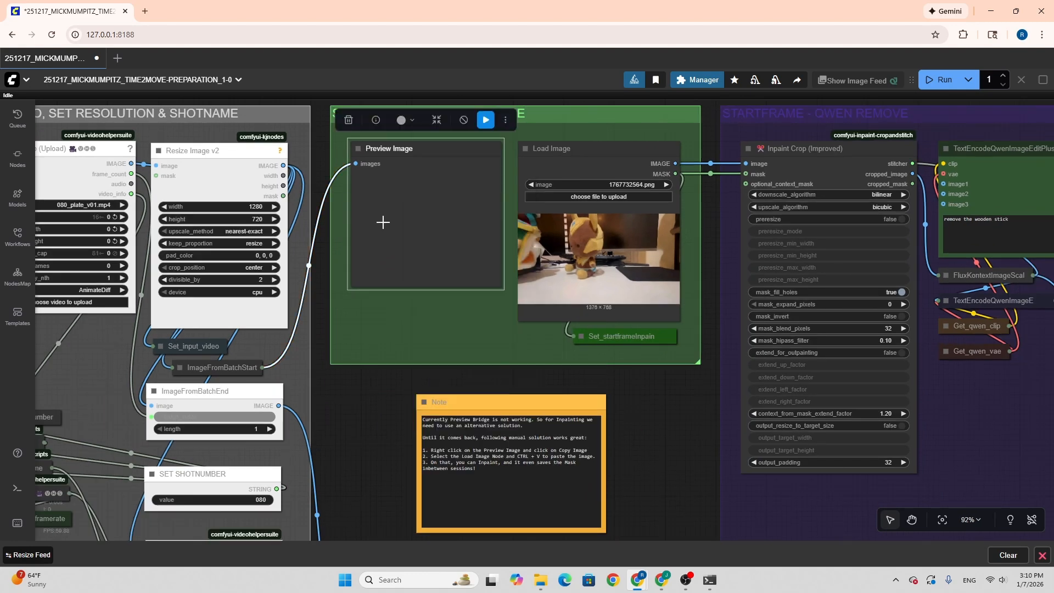
Read the note on copying the preview image and pasting it into the Load Image node for inpainting
{"action": "scroll", "coordinate": [505, 458], "scroll_direction": "up", "scroll_amount": 4}
{"action": "left_click_drag", "start_coordinate": [330, 427], "coordinate": [314, 368]}
{"action": "left_click_drag", "start_coordinate": [383, 387], "coordinate": [616, 387]}
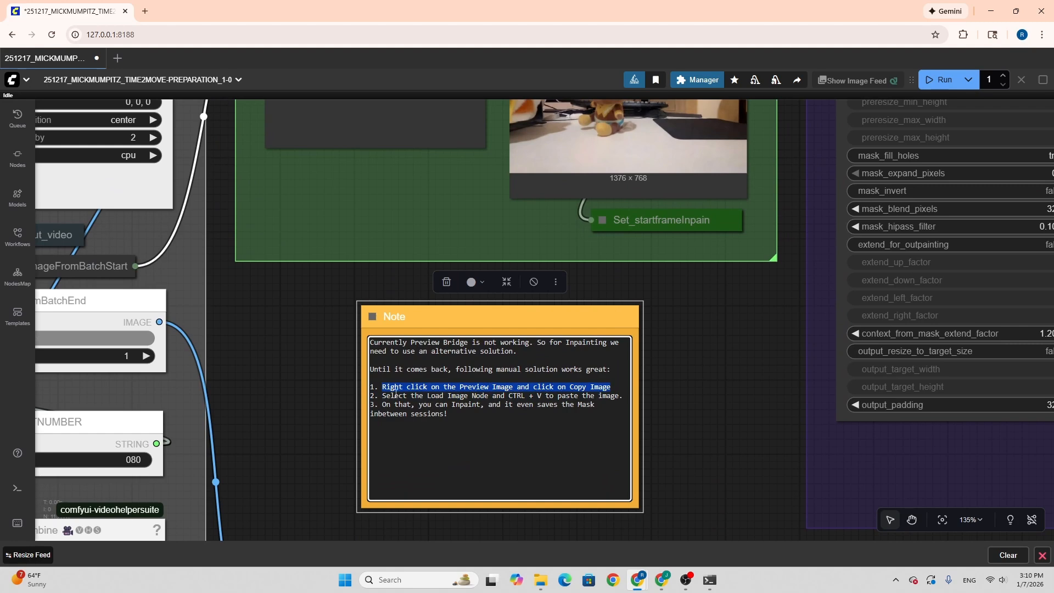
{"action": "left_click_drag", "start_coordinate": [379, 396], "coordinate": [618, 396]}
{"action": "scroll", "coordinate": [640, 373], "scroll_direction": "down", "scroll_amount": 3}
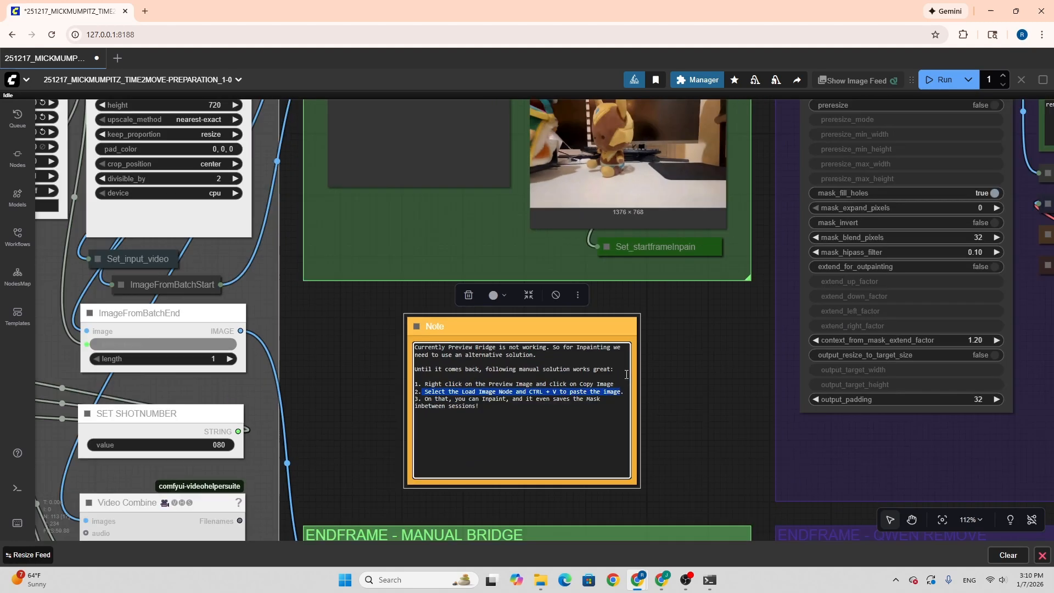
{"action": "left_click", "coordinate": [638, 323]}
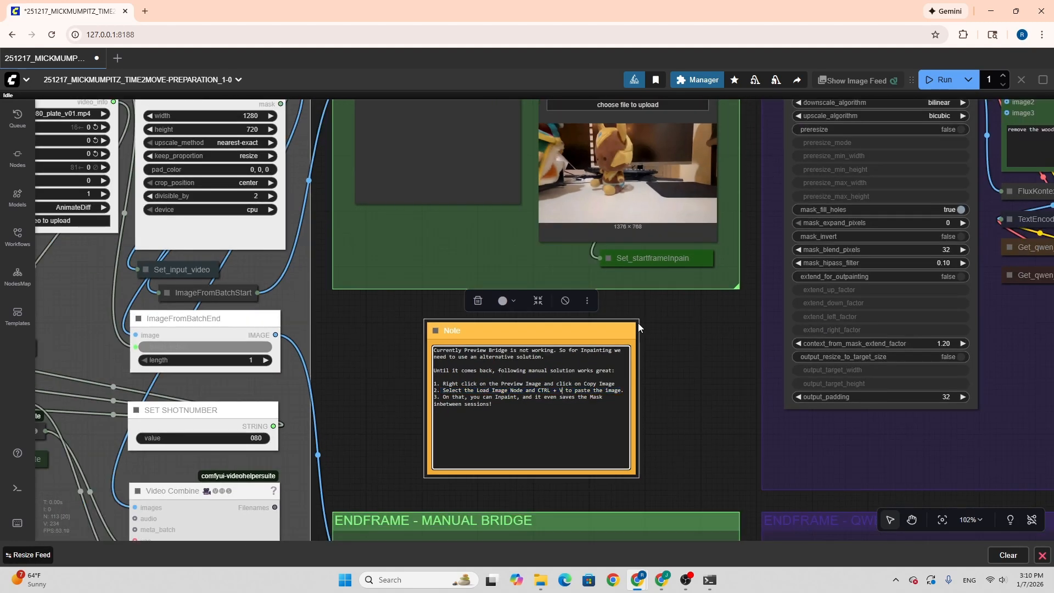
Open the start-frame image in the mask editor, paint a mask over the tag beside the costumed plush, and save it
{"action": "scroll", "coordinate": [638, 323], "scroll_direction": "down", "scroll_amount": 4}
{"action": "left_click_drag", "start_coordinate": [694, 347], "coordinate": [553, 366]}
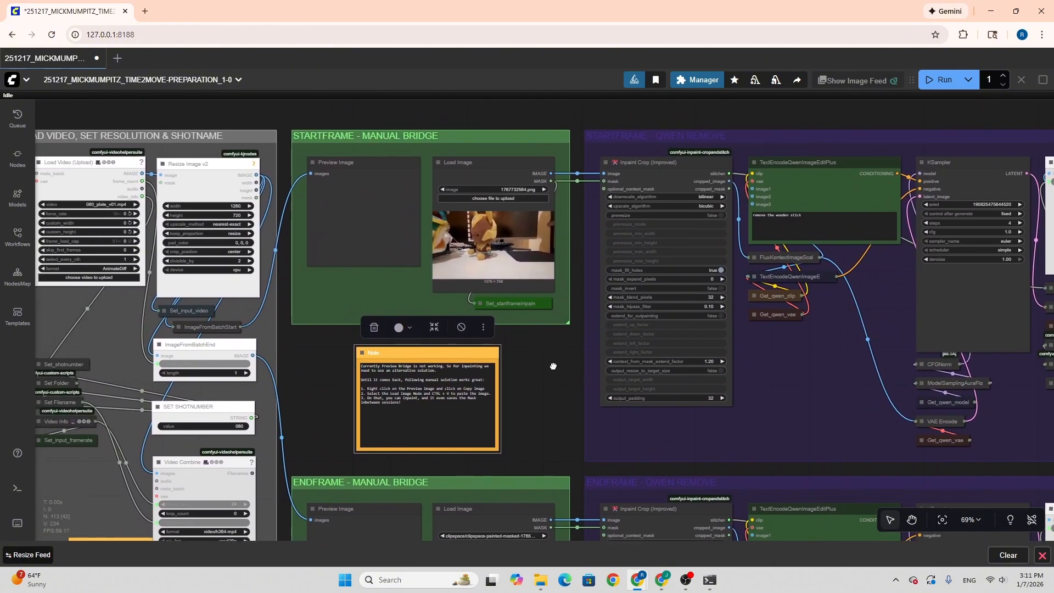
{"action": "right_click", "coordinate": [484, 220]}
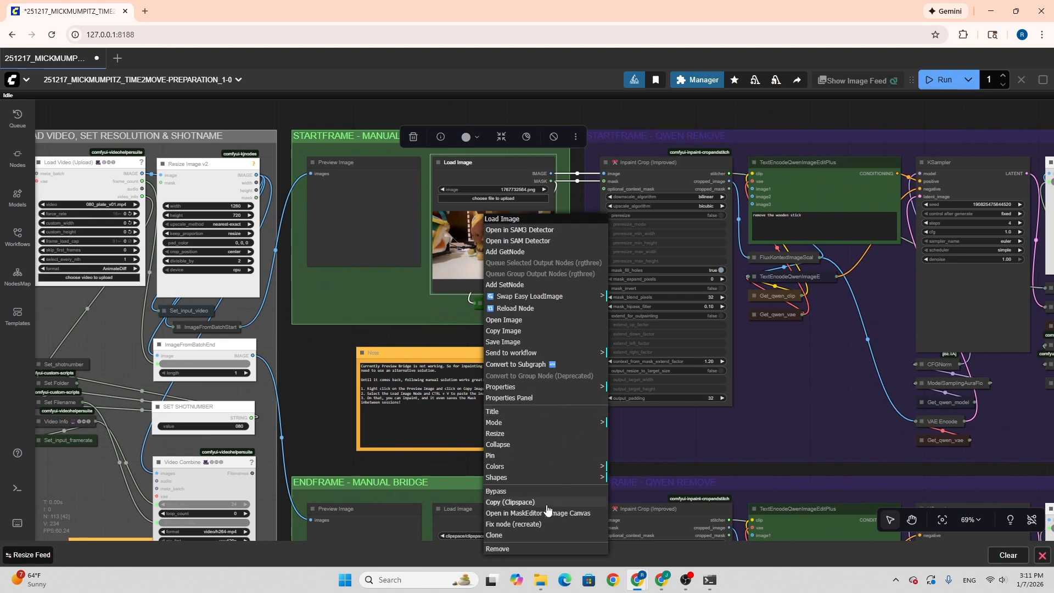
{"action": "left_click", "coordinate": [516, 514]}
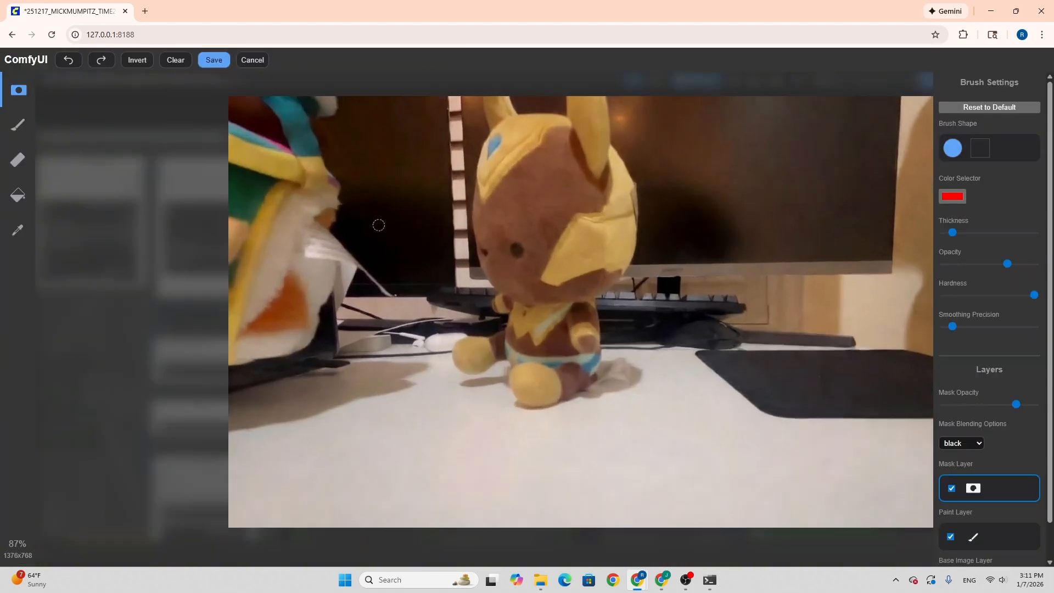
{"action": "mouse_move", "coordinate": [315, 251]}
{"action": "left_mouse_down"}
{"action": "mouse_move", "coordinate": [356, 264]}
{"action": "mouse_move", "coordinate": [382, 292]}
{"action": "mouse_move", "coordinate": [349, 252]}
{"action": "mouse_move", "coordinate": [315, 247]}
{"action": "mouse_move", "coordinate": [306, 231]}
{"action": "mouse_move", "coordinate": [340, 252]}
{"action": "mouse_move", "coordinate": [304, 231]}
{"action": "mouse_move", "coordinate": [335, 244]}
{"action": "mouse_move", "coordinate": [307, 253]}
{"action": "mouse_move", "coordinate": [400, 302]}
{"action": "mouse_move", "coordinate": [316, 229]}
{"action": "mouse_move", "coordinate": [395, 296]}
{"action": "mouse_move", "coordinate": [345, 263]}
{"action": "mouse_move", "coordinate": [300, 251]}
{"action": "mouse_move", "coordinate": [326, 264]}
{"action": "left_mouse_up"}
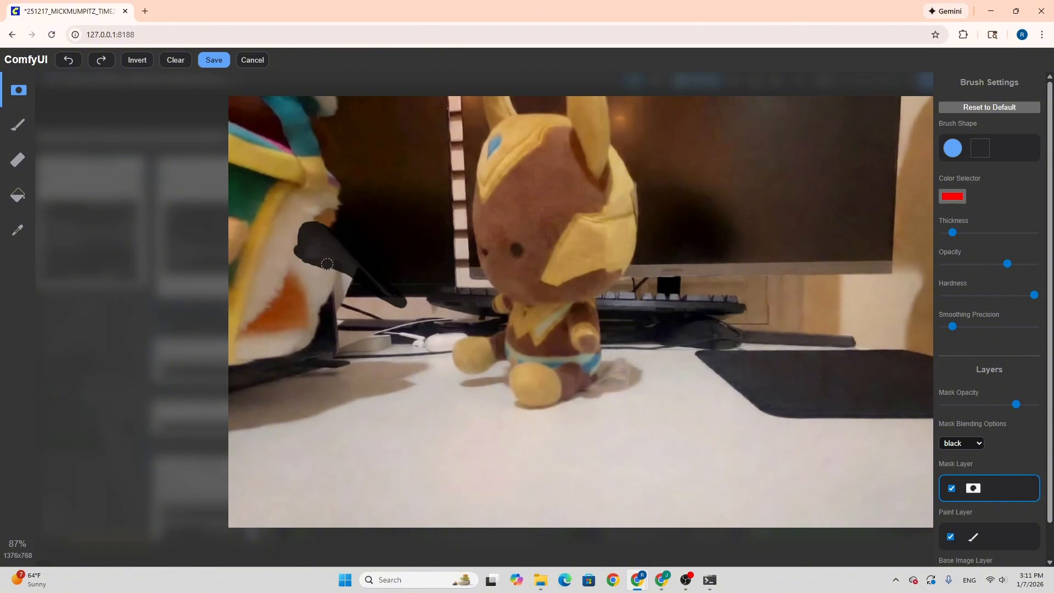
{"action": "left_click", "coordinate": [213, 60]}
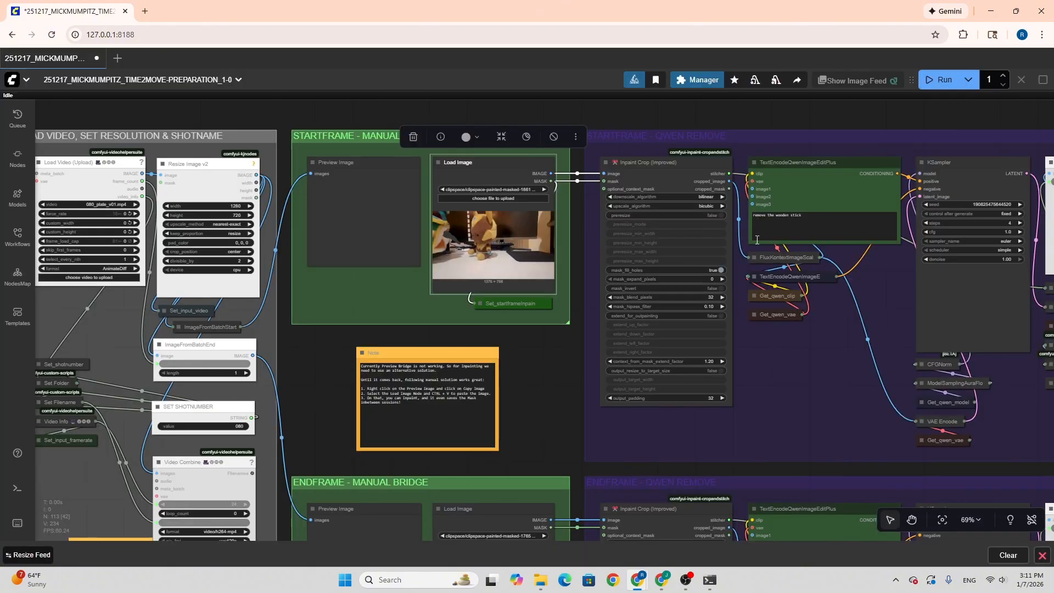
Change the start-frame Qwen removal prompt to "remove the tag" and interrupt the running workflow
{"action": "scroll", "coordinate": [815, 226], "scroll_direction": "up", "scroll_amount": 2}
{"action": "left_click_drag", "start_coordinate": [799, 215], "coordinate": [770, 215]}
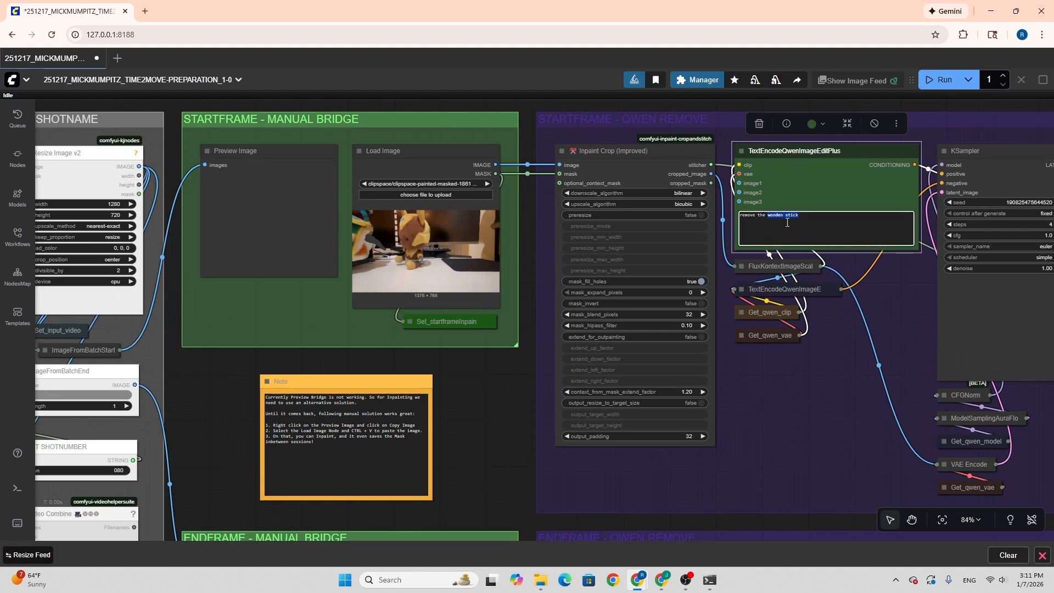
{"action": "type", "text": "t"}
{"action": "scroll", "coordinate": [836, 269], "scroll_direction": "down", "scroll_amount": 3}
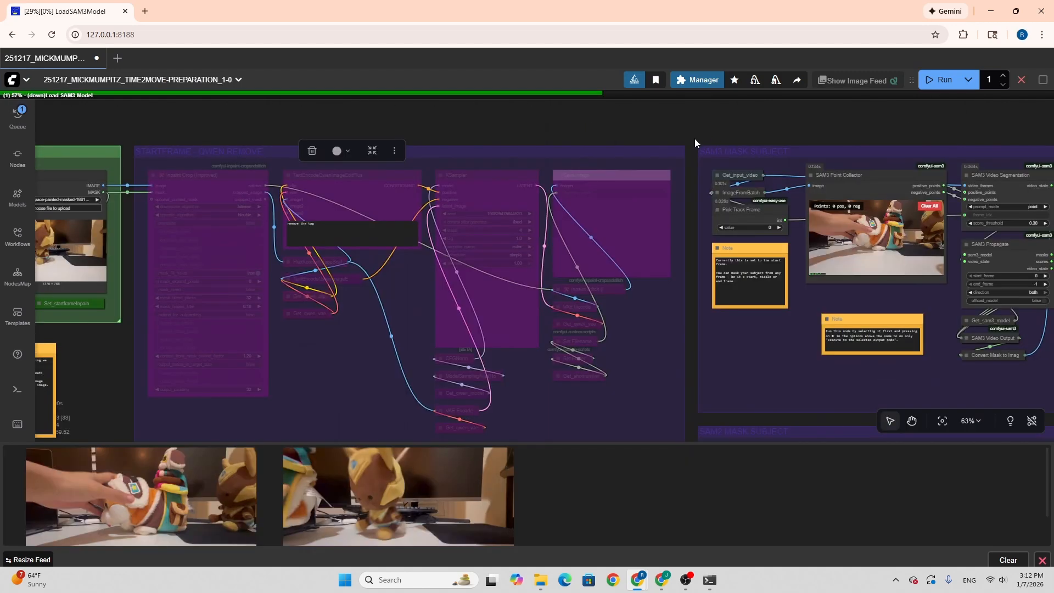
{"action": "left_click", "coordinate": [1023, 80]}
In the SAM3 Point Collector, place positive points on the costumed plush and negative points on the forearm
{"action": "left_click_drag", "start_coordinate": [737, 120], "coordinate": [553, 166]}
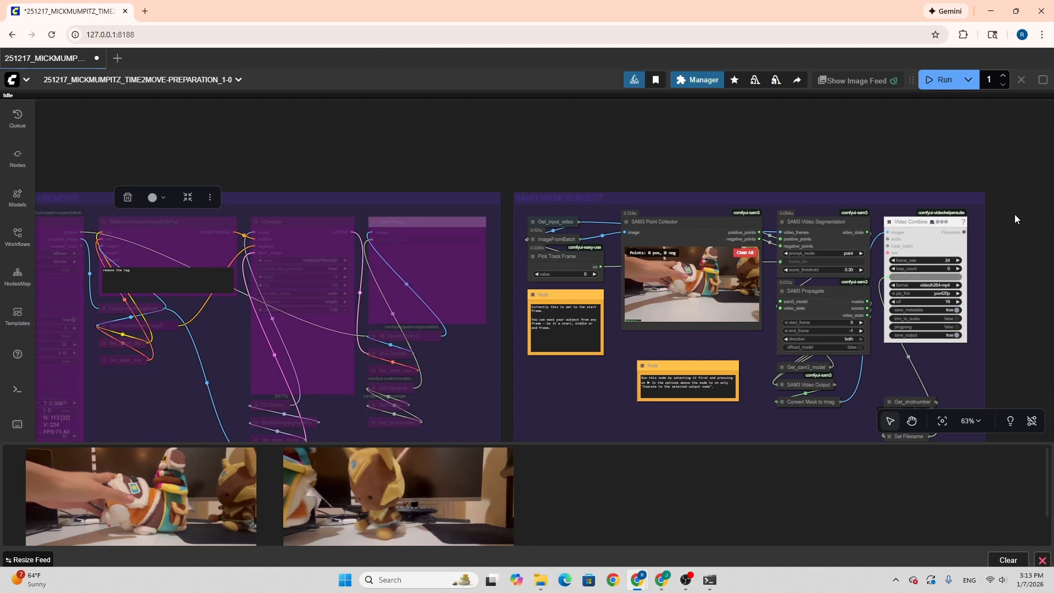
{"action": "left_click_drag", "start_coordinate": [1011, 207], "coordinate": [914, 229]}
{"action": "scroll", "coordinate": [892, 344], "scroll_direction": "down", "scroll_amount": 3}
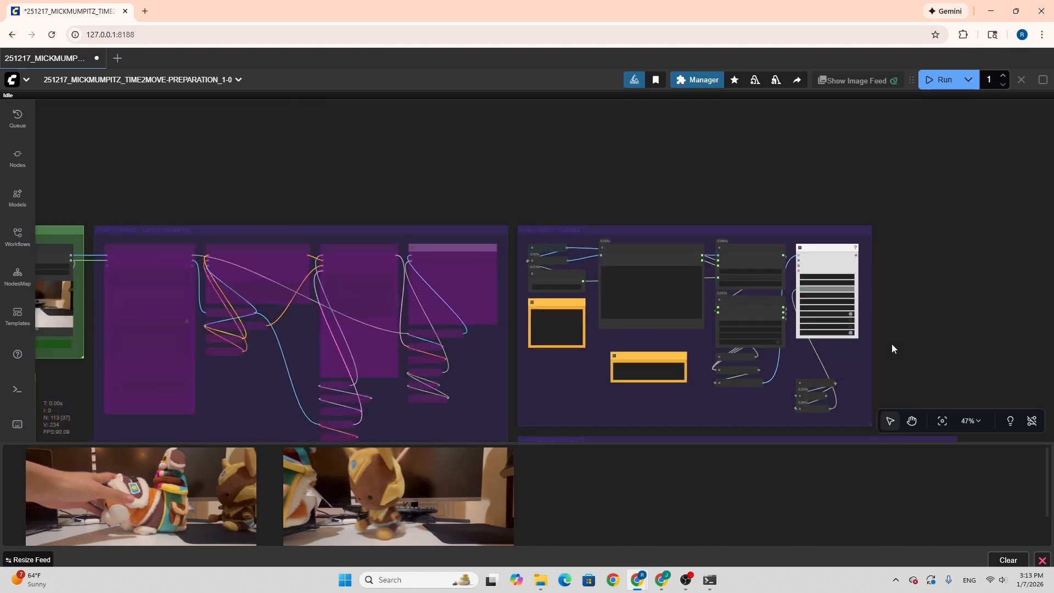
{"action": "scroll", "coordinate": [891, 344], "scroll_direction": "up", "scroll_amount": 9}
{"action": "left_click_drag", "start_coordinate": [840, 208], "coordinate": [1007, 235]}
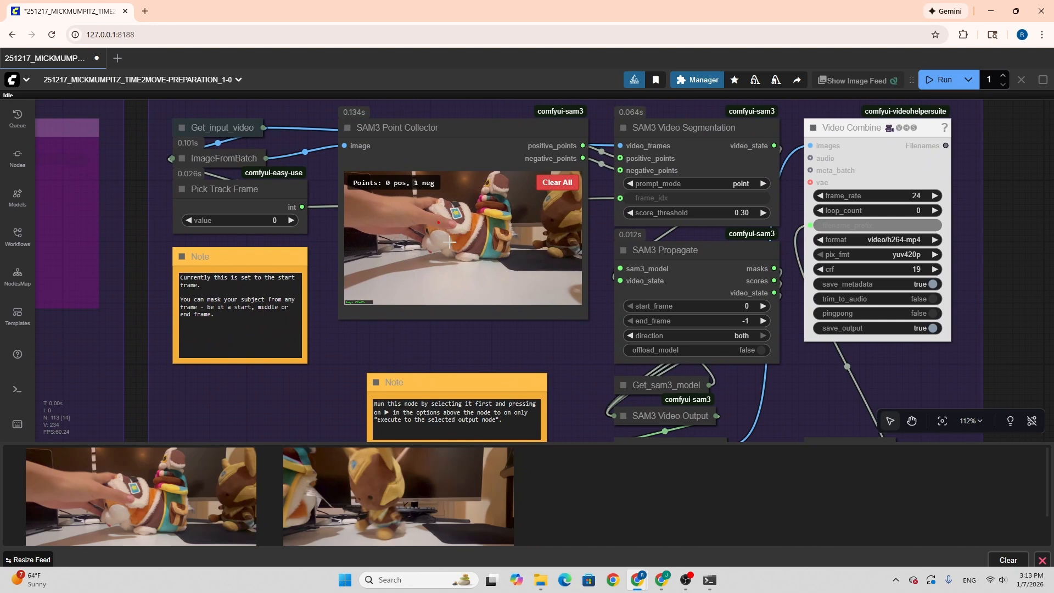
{"action": "left_click", "coordinate": [461, 243]}
{"action": "left_click", "coordinate": [482, 228]}
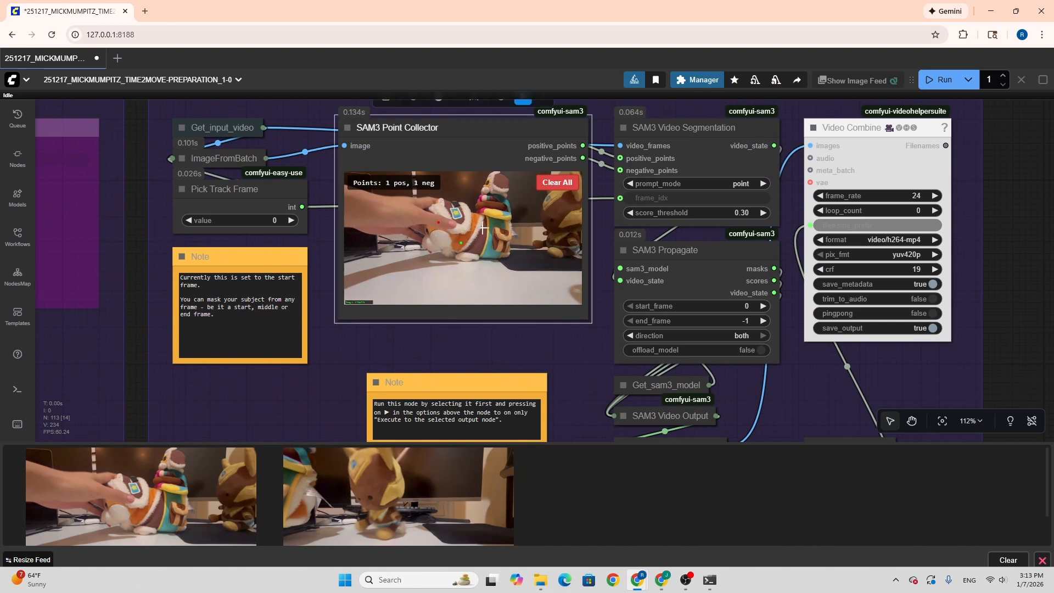
{"action": "left_click", "coordinate": [494, 214]}
{"action": "right_click", "coordinate": [394, 211]}
{"action": "right_click", "coordinate": [374, 216]}
Add positive points on the brown plush and further negative points across the hand and arm in the SAM3 Point Collector
{"action": "left_click", "coordinate": [556, 233]}
{"action": "left_click", "coordinate": [556, 217]}
{"action": "left_click", "coordinate": [571, 201]}
{"action": "left_click", "coordinate": [556, 247]}
{"action": "right_click", "coordinate": [386, 227]}
{"action": "right_click", "coordinate": [449, 223]}
{"action": "right_click", "coordinate": [432, 218]}
{"action": "right_click", "coordinate": [411, 209]}
{"action": "right_click", "coordinate": [421, 202]}
{"action": "right_click", "coordinate": [380, 204]}
{"action": "scroll", "coordinate": [573, 294], "scroll_direction": "down", "scroll_amount": 2}
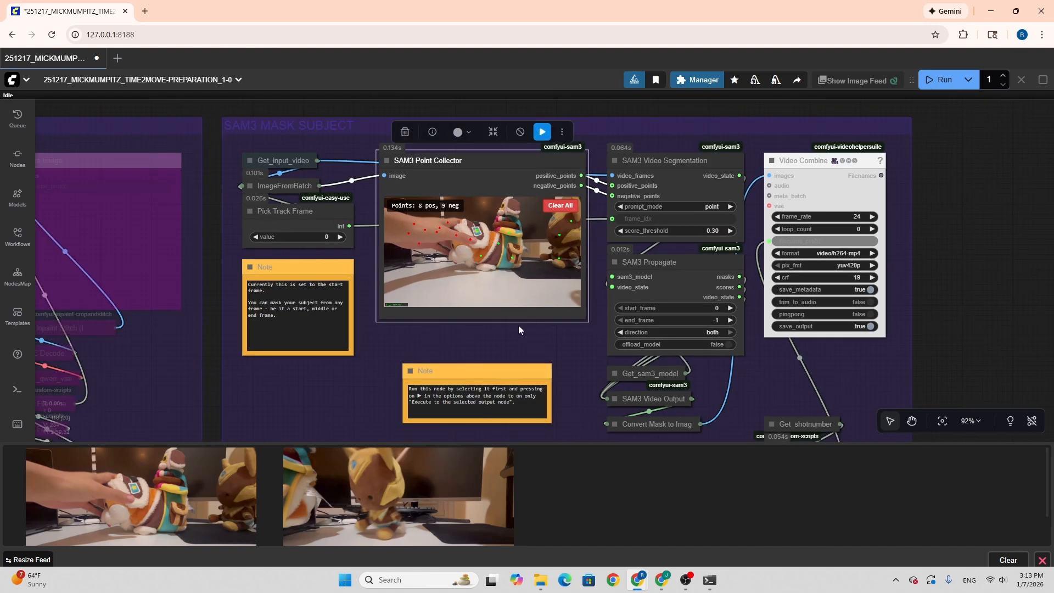
Switch to the Time2Move 1.0 workflow and examine its Model Loader, Load Input and Setup Video groups
{"action": "left_click_drag", "start_coordinate": [967, 363], "coordinate": [942, 282]}
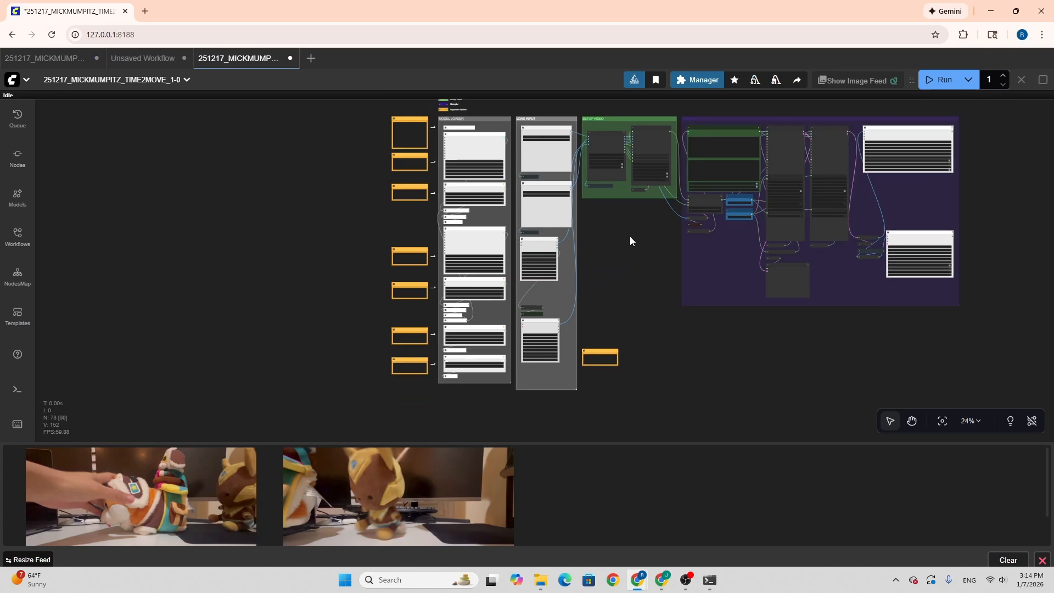
{"action": "scroll", "coordinate": [538, 329], "scroll_direction": "up", "scroll_amount": 10}
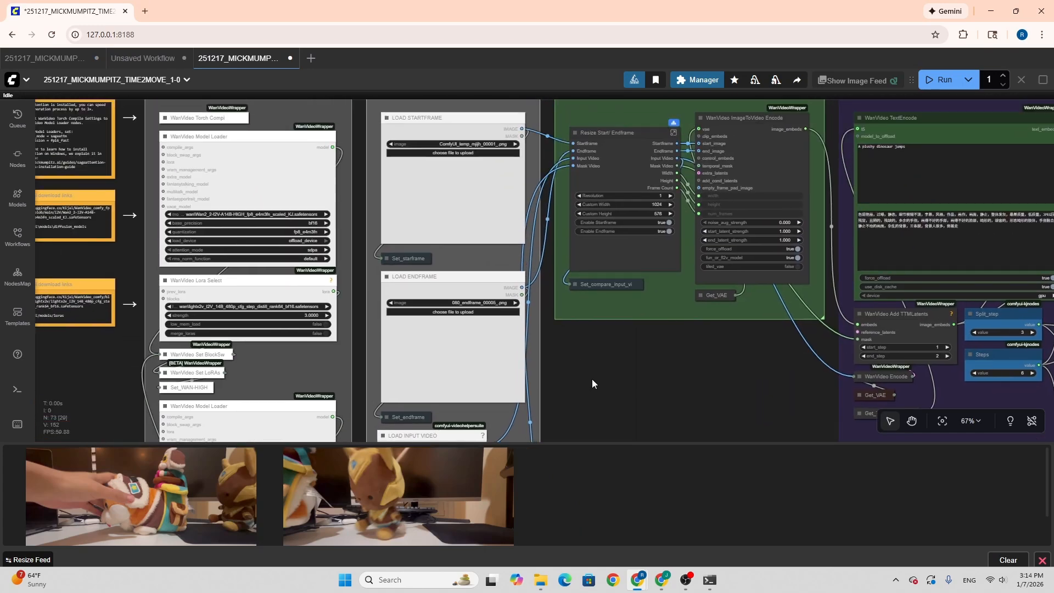
{"action": "scroll", "coordinate": [586, 360], "scroll_direction": "down", "scroll_amount": 8}
{"action": "scroll", "coordinate": [597, 404], "scroll_direction": "up", "scroll_amount": 8}
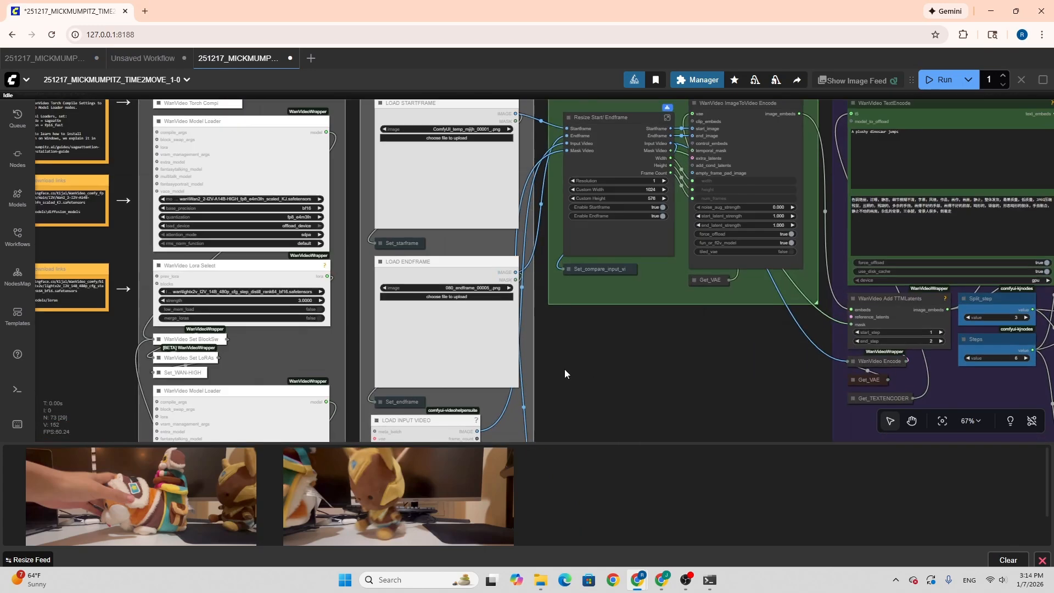
{"action": "left_click_drag", "start_coordinate": [564, 369], "coordinate": [647, 429]}
{"action": "left_click_drag", "start_coordinate": [656, 254], "coordinate": [663, 418]}
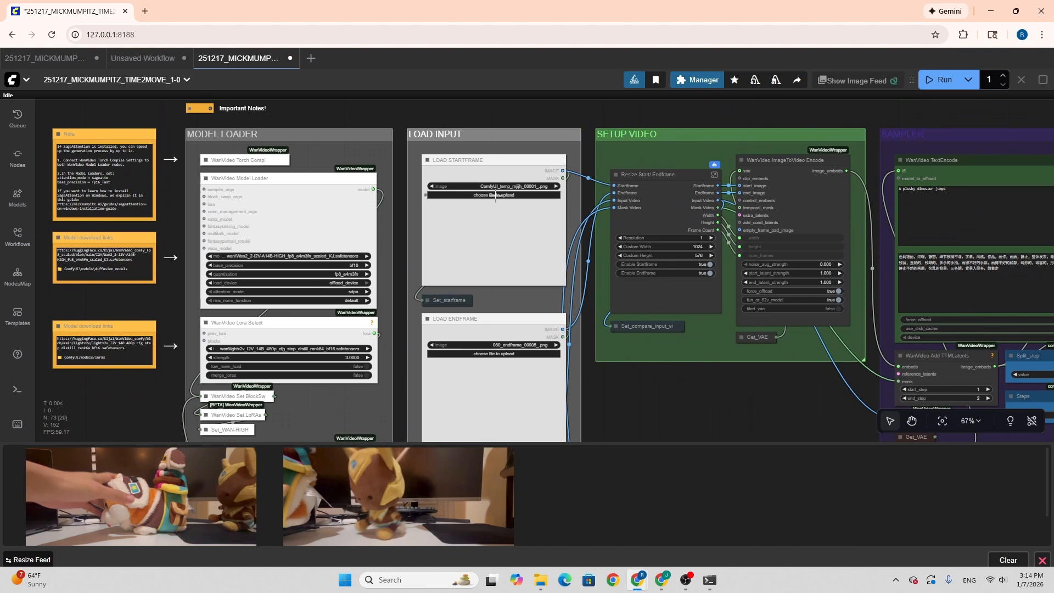
Check the input video, mask video, start frame and end frame in the Load Input group
{"action": "scroll", "coordinate": [604, 253], "scroll_direction": "down", "scroll_amount": 3}
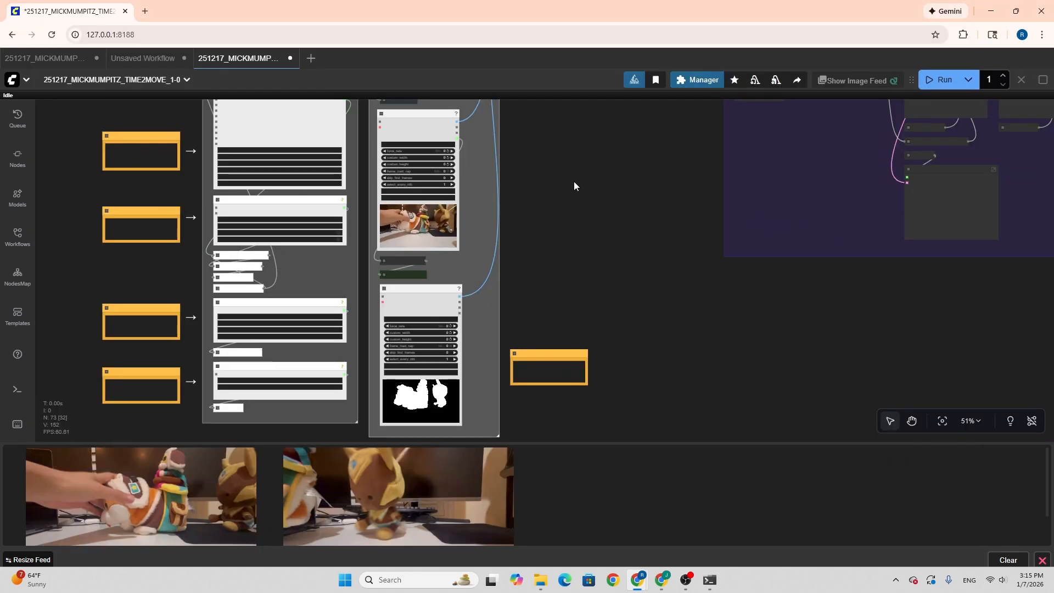
{"action": "left_click_drag", "start_coordinate": [574, 182], "coordinate": [551, 237]}
{"action": "scroll", "coordinate": [523, 281], "scroll_direction": "up", "scroll_amount": 4}
{"action": "left_click_drag", "start_coordinate": [503, 334], "coordinate": [458, 373]}
{"action": "left_click_drag", "start_coordinate": [533, 179], "coordinate": [492, 369]}
{"action": "left_click_drag", "start_coordinate": [490, 185], "coordinate": [477, 308]}
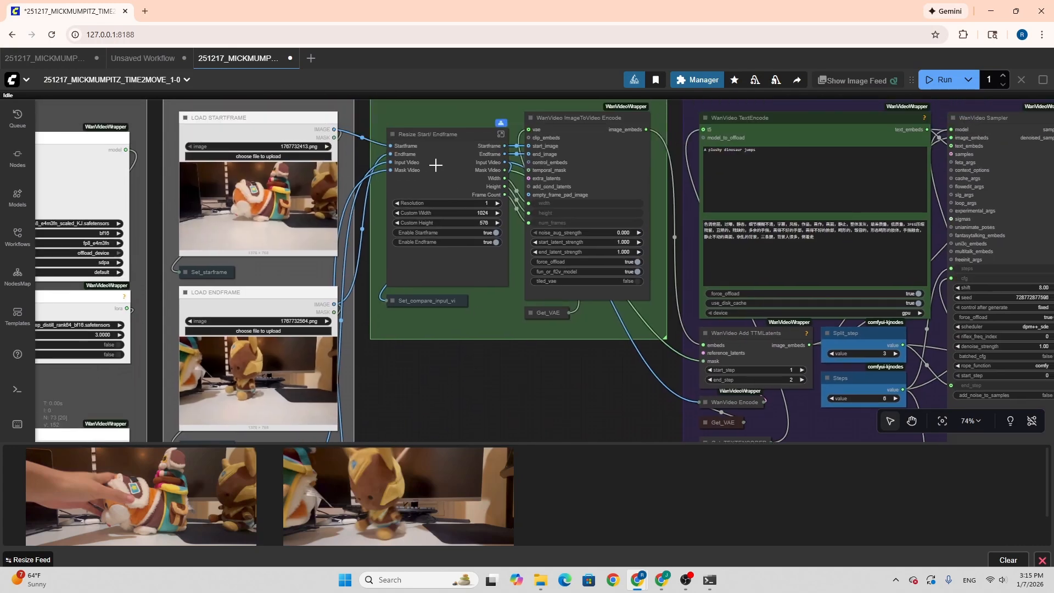
Set Resolution to 3 in the Resize Start/Endframe node
{"action": "left_click_drag", "start_coordinate": [528, 329], "coordinate": [518, 387]}
{"action": "scroll", "coordinate": [434, 258], "scroll_direction": "up", "scroll_amount": 3}
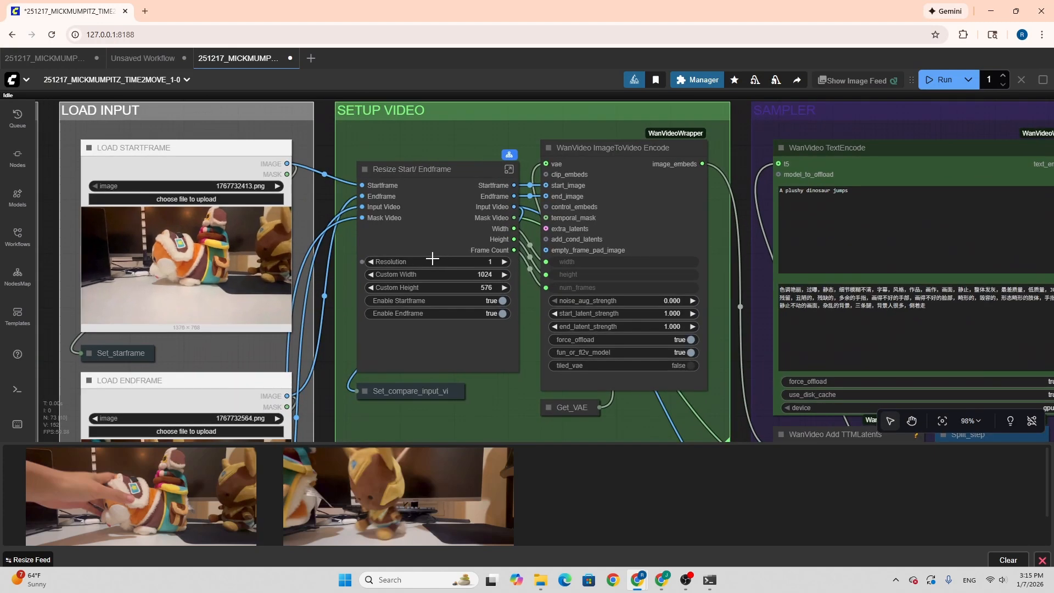
{"action": "scroll", "coordinate": [444, 320], "scroll_direction": "down", "scroll_amount": 2}
{"action": "mouse_move", "coordinate": [496, 426]}
{"action": "left_mouse_down"}
{"action": "mouse_move", "coordinate": [505, 209]}
{"action": "mouse_move", "coordinate": [480, 422]}
{"action": "left_mouse_up"}
{"action": "left_click", "coordinate": [445, 270]}
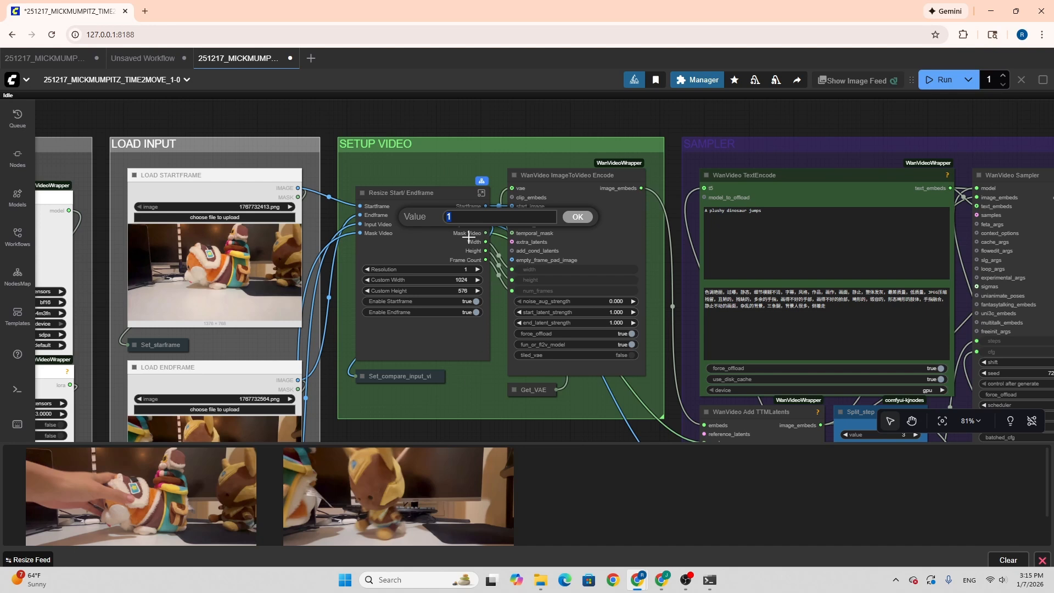
{"action": "type", "text": "2"}
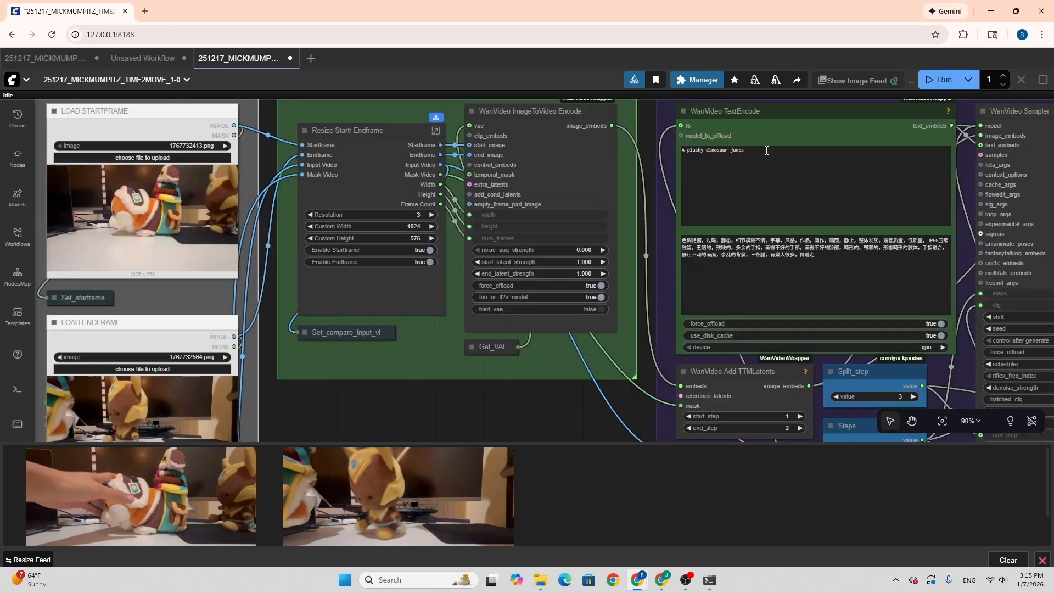
Change the positive prompt in WanVideo TextEncode to "A plush is chasing another plush"
{"action": "left_click_drag", "start_coordinate": [765, 150], "coordinate": [715, 149]}
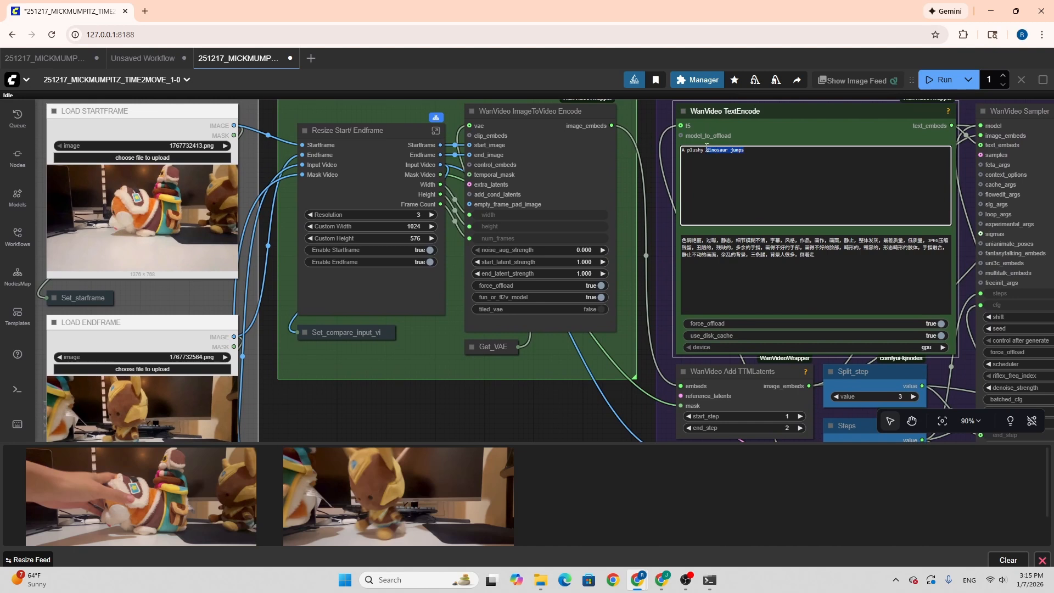
{"action": "type", "text": "is chasing anothe"}
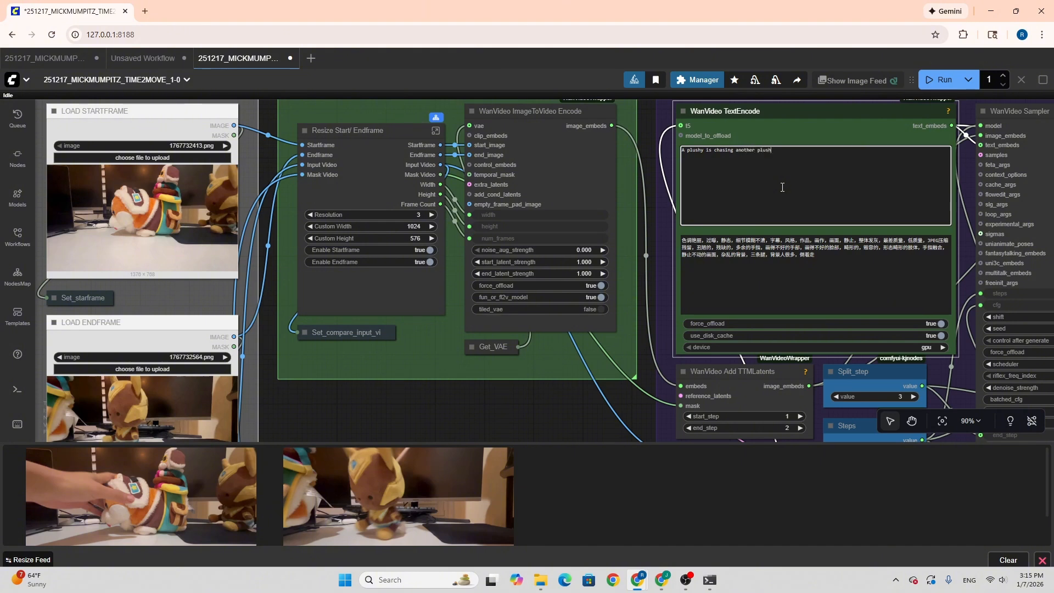
{"action": "key", "text": "BackSpace"}
{"action": "scroll", "coordinate": [654, 225], "scroll_direction": "down", "scroll_amount": 1}
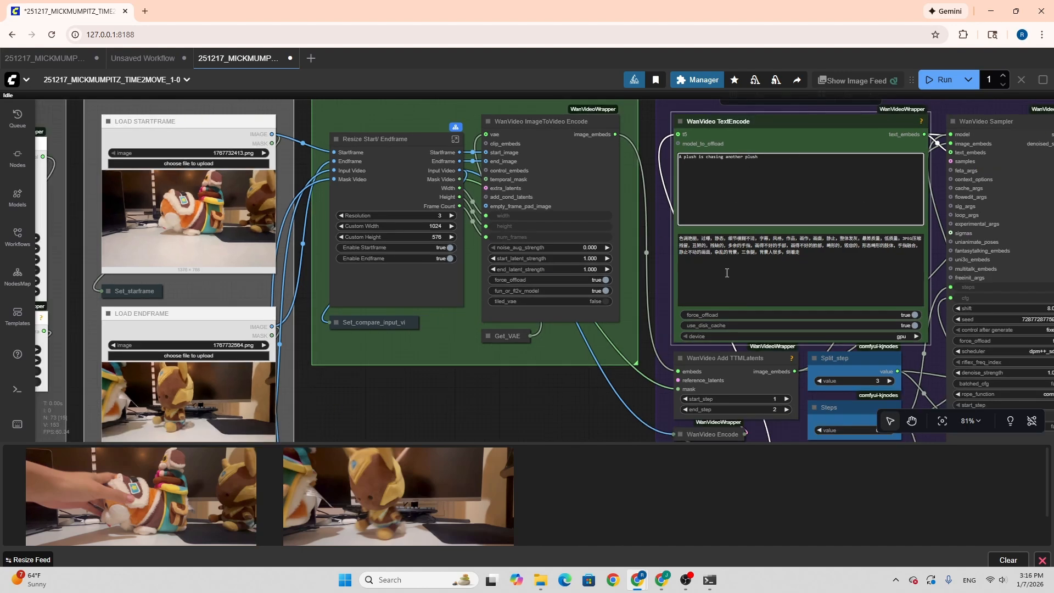
Move the Preview High Noise node slightly up and to the right, below the two WanVideo Sampler nodes
{"action": "scroll", "coordinate": [680, 302], "scroll_direction": "down", "scroll_amount": 1}
{"action": "left_click_drag", "start_coordinate": [645, 367], "coordinate": [305, 376]}
{"action": "scroll", "coordinate": [358, 351], "scroll_direction": "down", "scroll_amount": 2}
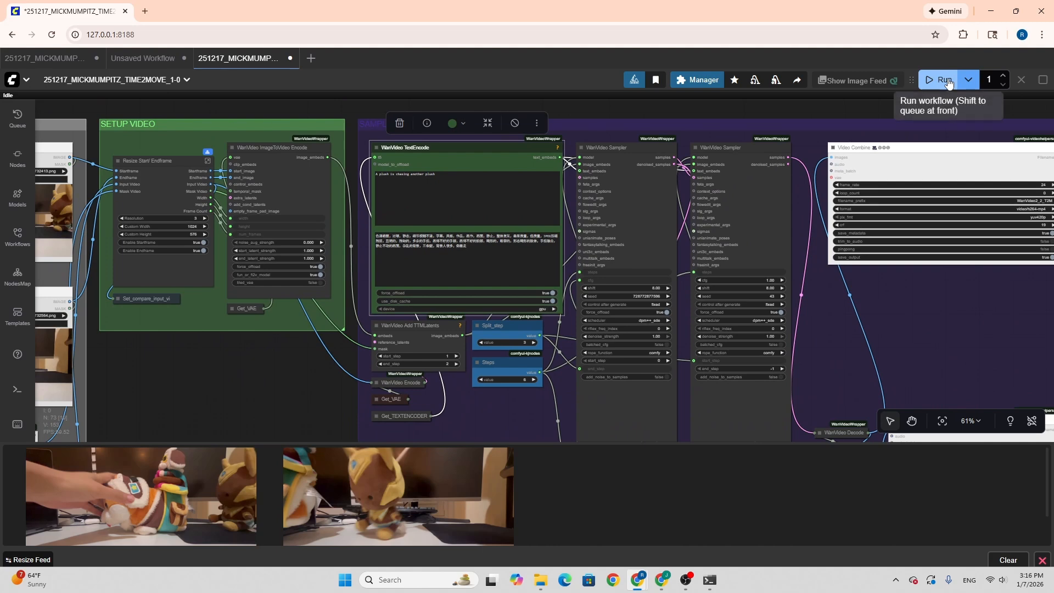
{"action": "left_click_drag", "start_coordinate": [324, 396], "coordinate": [266, 232]}
{"action": "scroll", "coordinate": [360, 281], "scroll_direction": "down", "scroll_amount": 1}
{"action": "scroll", "coordinate": [351, 286], "scroll_direction": "up", "scroll_amount": 2}
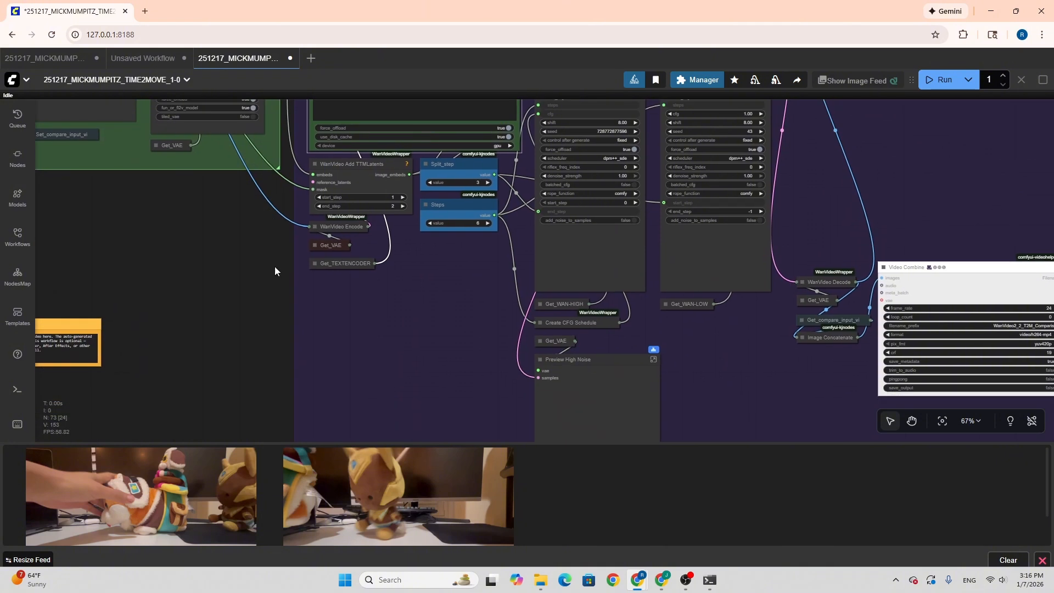
{"action": "left_click_drag", "start_coordinate": [607, 360], "coordinate": [684, 336]}
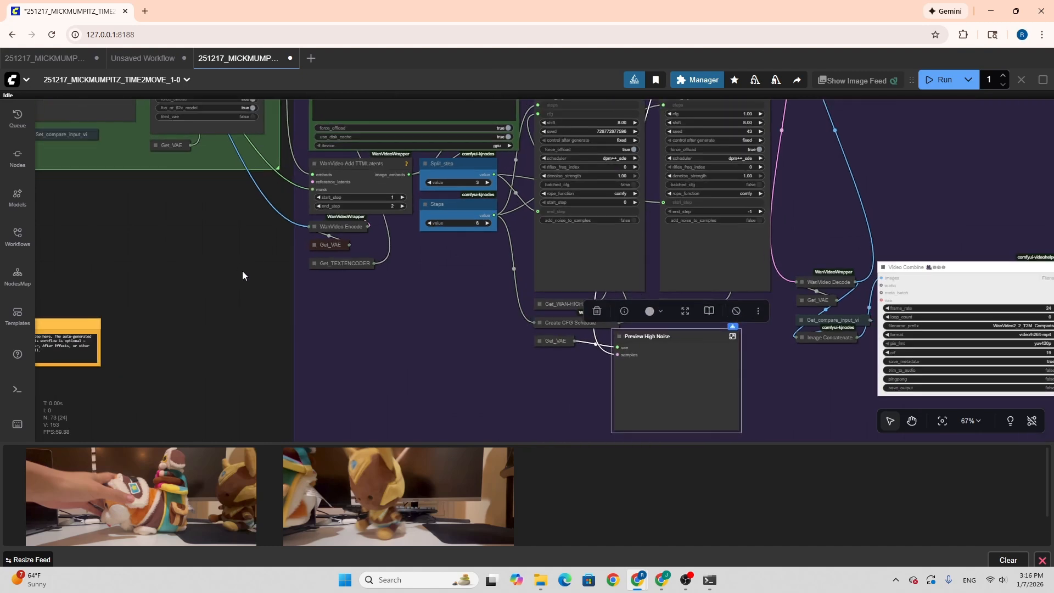
Set the first WanVideo Sampler's control after generate option to randomize
{"action": "left_click_drag", "start_coordinate": [255, 265], "coordinate": [143, 268]}
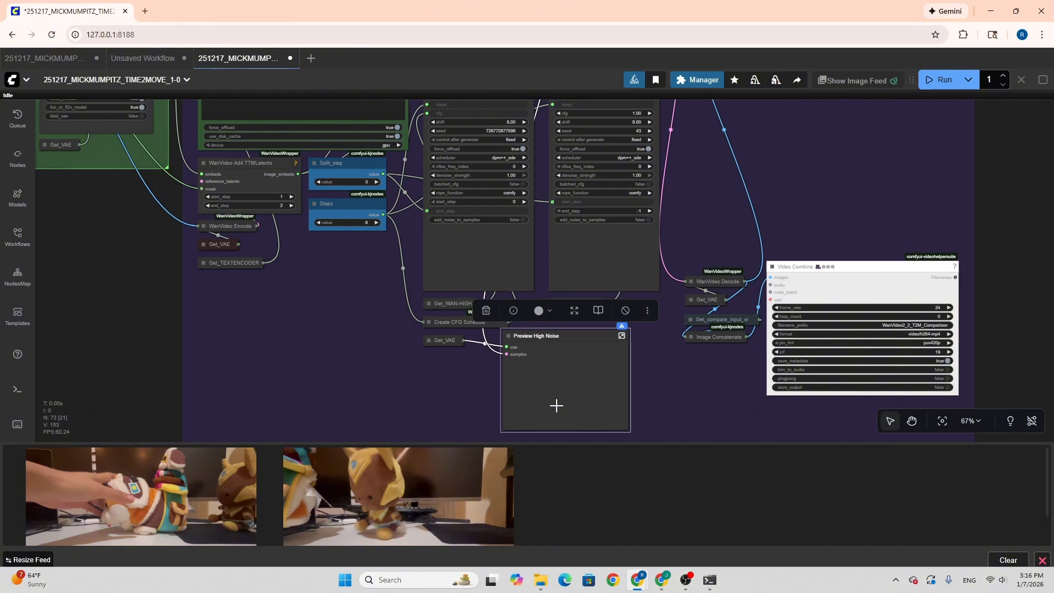
{"action": "left_click_drag", "start_coordinate": [379, 289], "coordinate": [370, 351]}
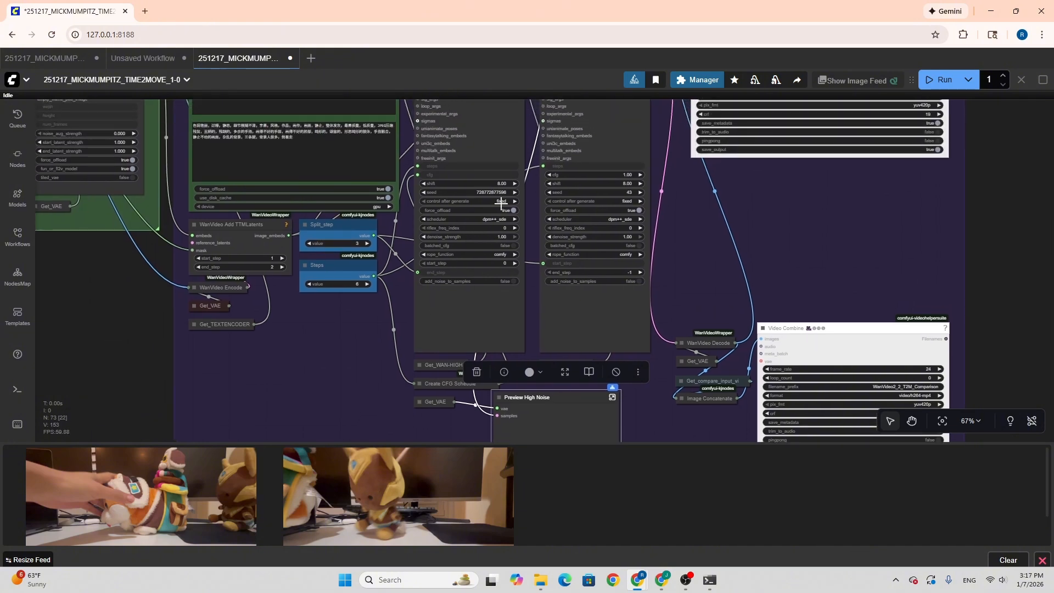
{"action": "scroll", "coordinate": [501, 204], "scroll_direction": "up", "scroll_amount": 3}
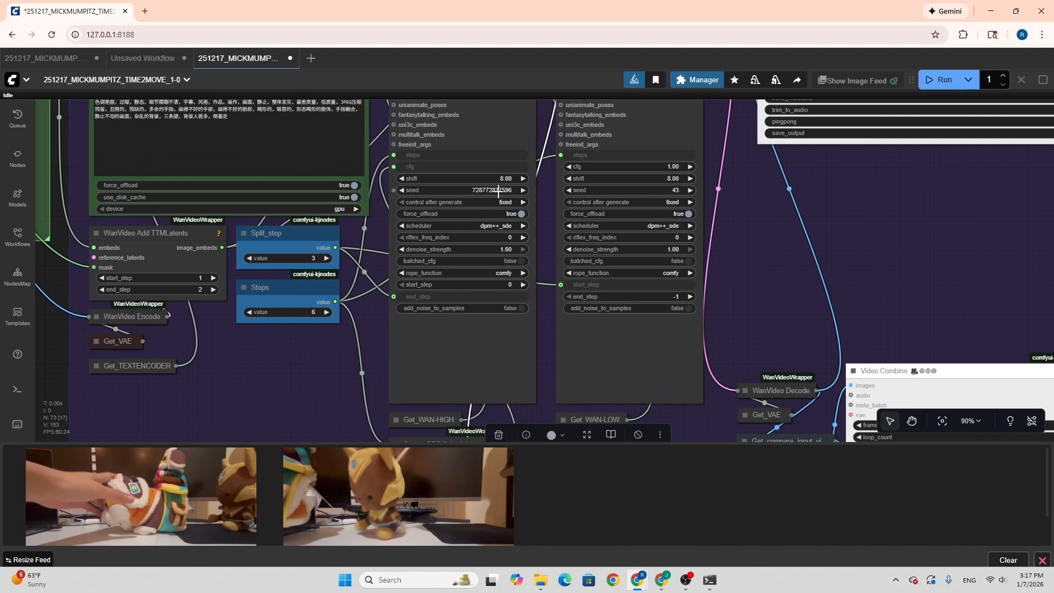
{"action": "left_click", "coordinate": [503, 202]}
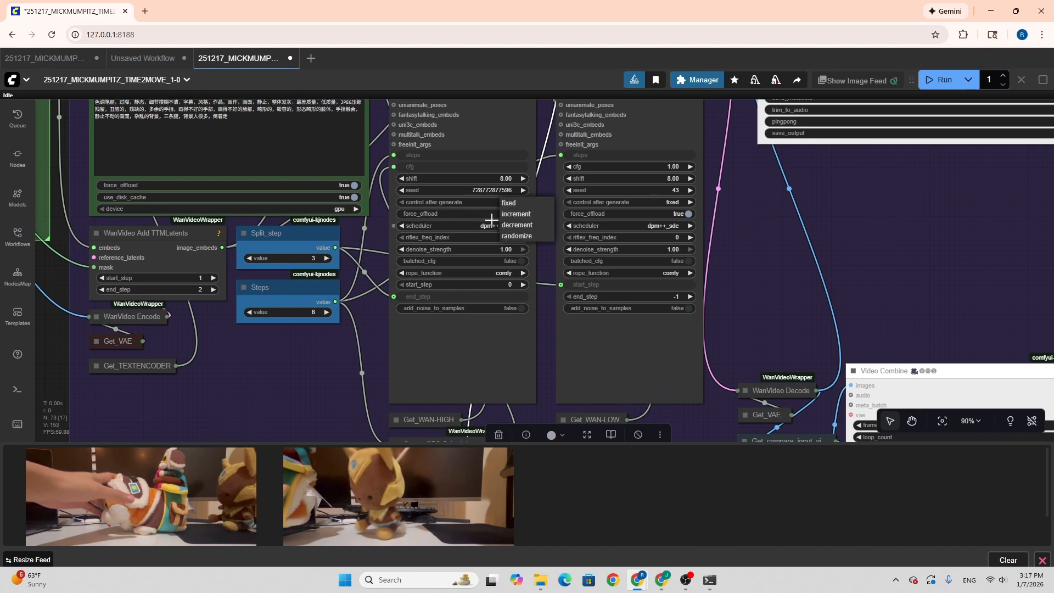
{"action": "left_click", "coordinate": [534, 235]}
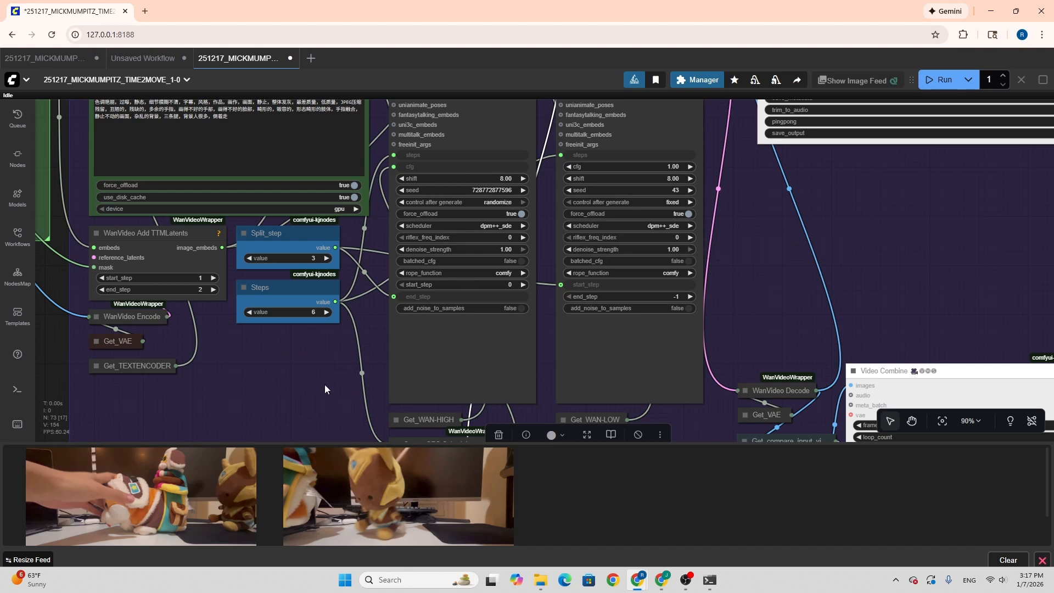
{"action": "left_click_drag", "start_coordinate": [325, 384], "coordinate": [334, 319]}
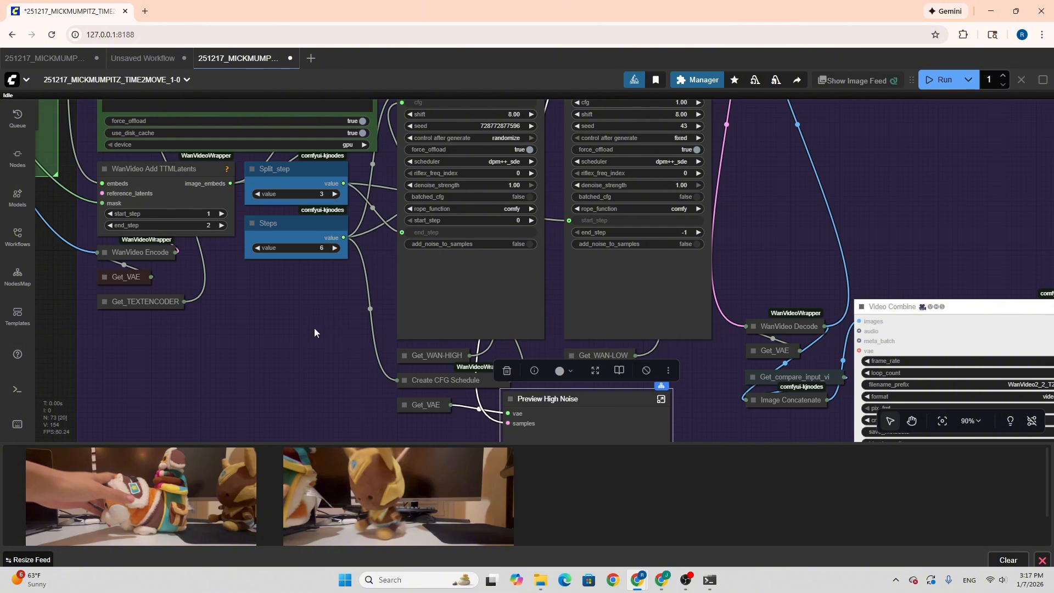
{"action": "left_click_drag", "start_coordinate": [314, 332], "coordinate": [286, 367]}
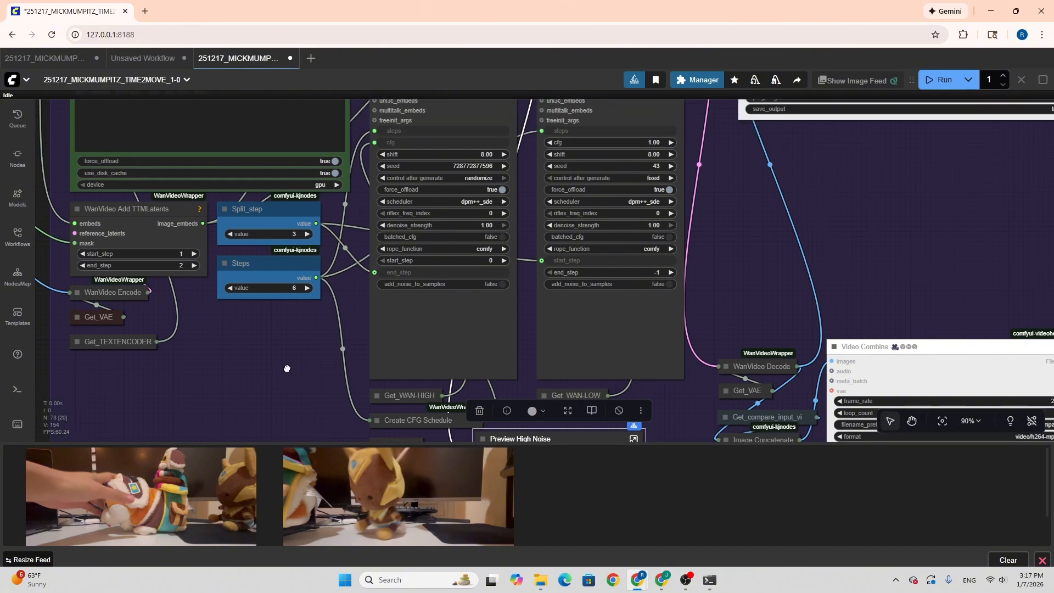
{"action": "left_click", "coordinate": [479, 179]}
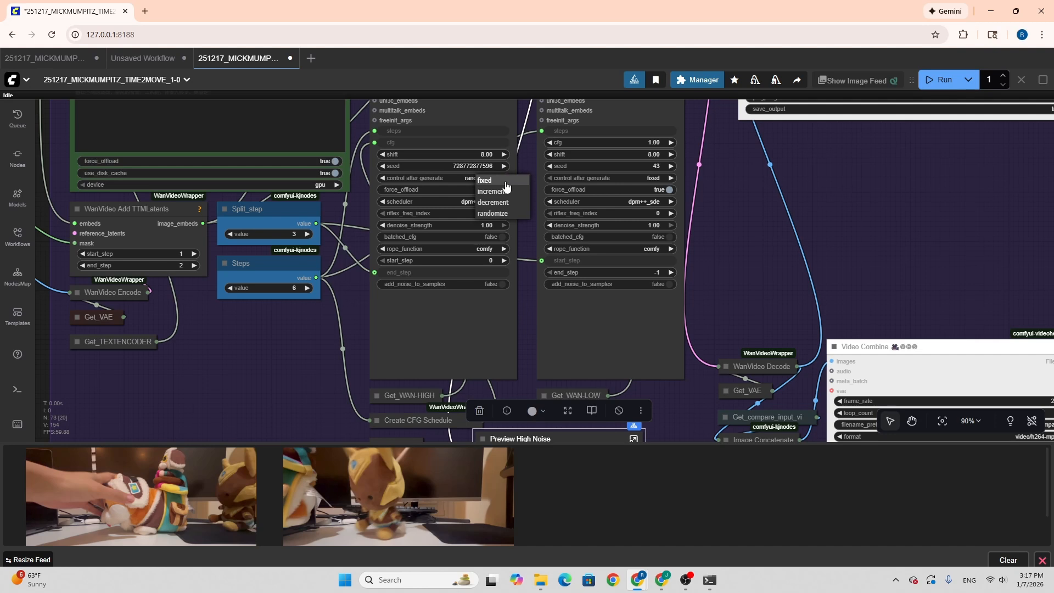
{"action": "left_click", "coordinate": [505, 181]}
{"action": "left_click", "coordinate": [487, 179]}
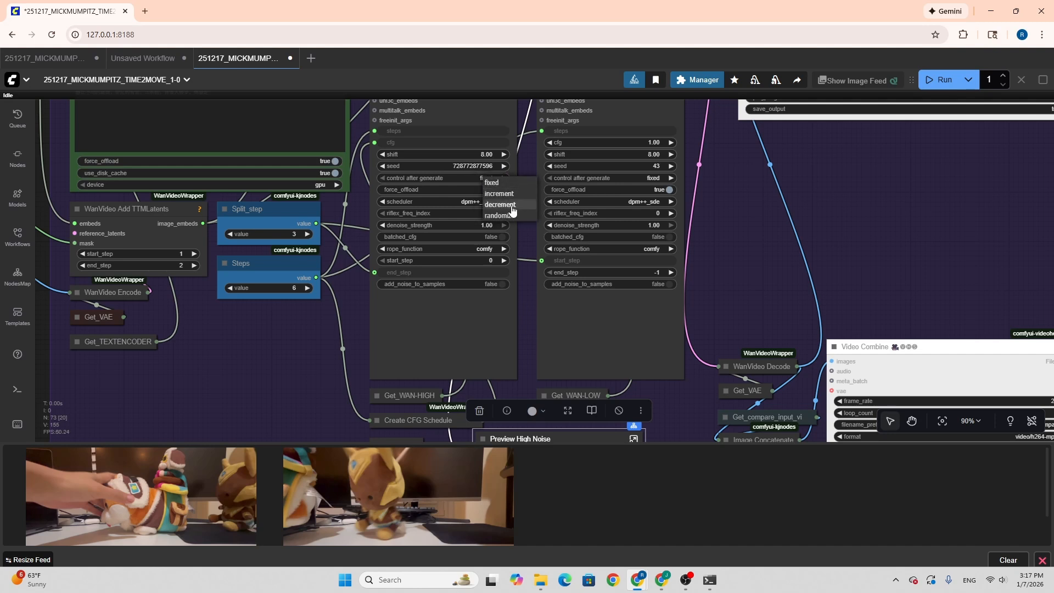
{"action": "left_click", "coordinate": [511, 206]}
Set the first WanVideo Sampler's control after generate option to increment
{"action": "left_click", "coordinate": [483, 179]}
{"action": "left_click", "coordinate": [501, 193]}
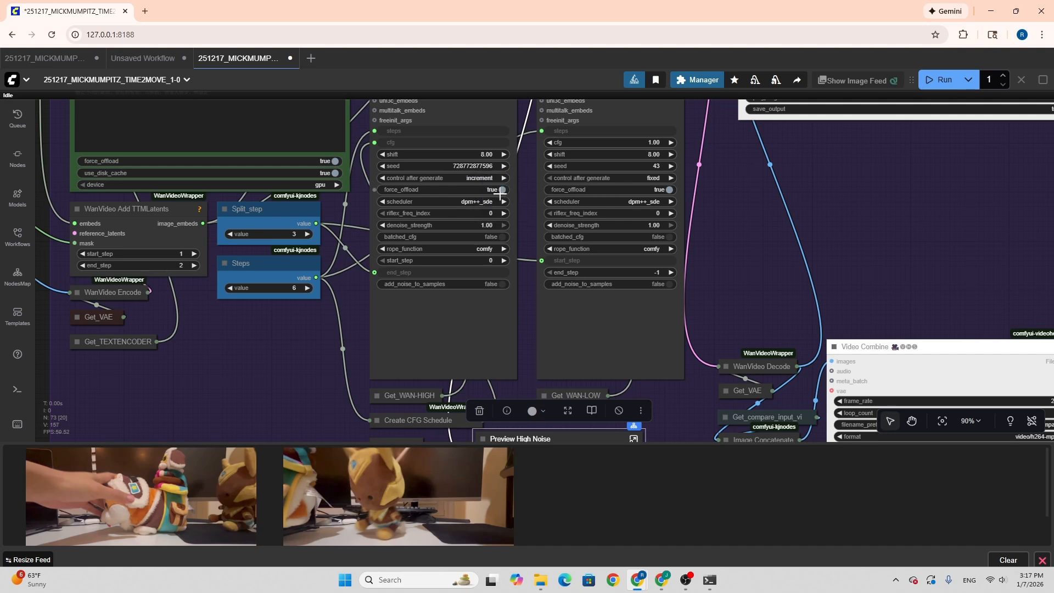
{"action": "left_click_drag", "start_coordinate": [308, 387], "coordinate": [324, 353]}
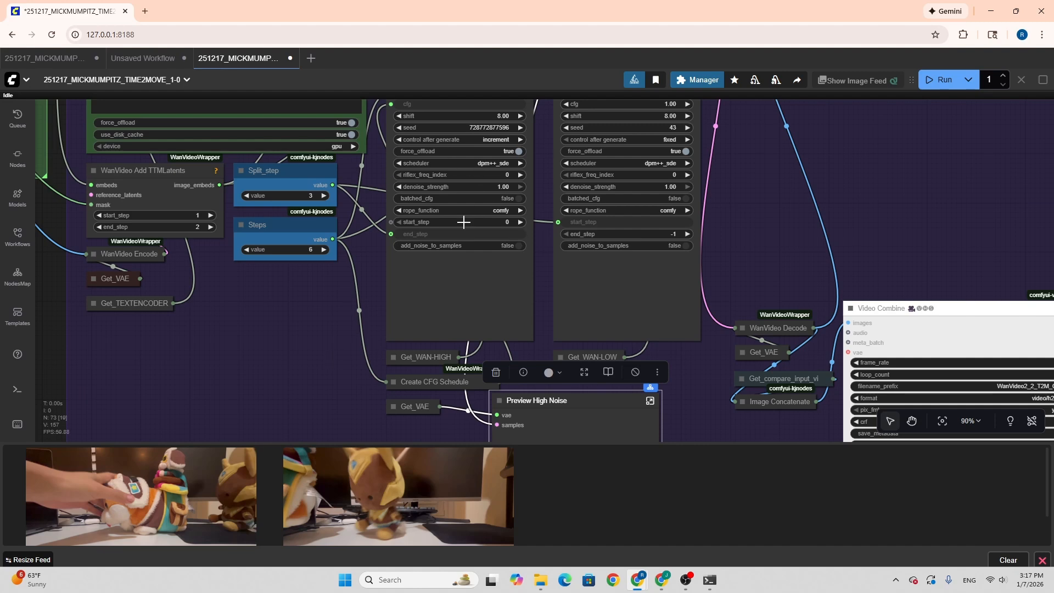
{"action": "scroll", "coordinate": [453, 276], "scroll_direction": "down", "scroll_amount": 2}
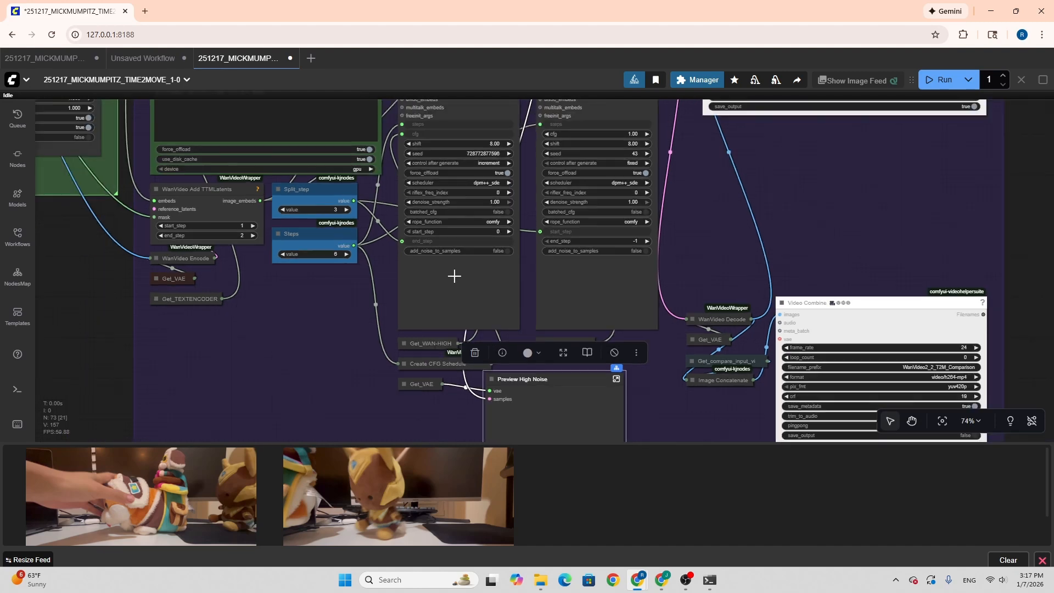
{"action": "scroll", "coordinate": [454, 276], "scroll_direction": "up", "scroll_amount": 1}
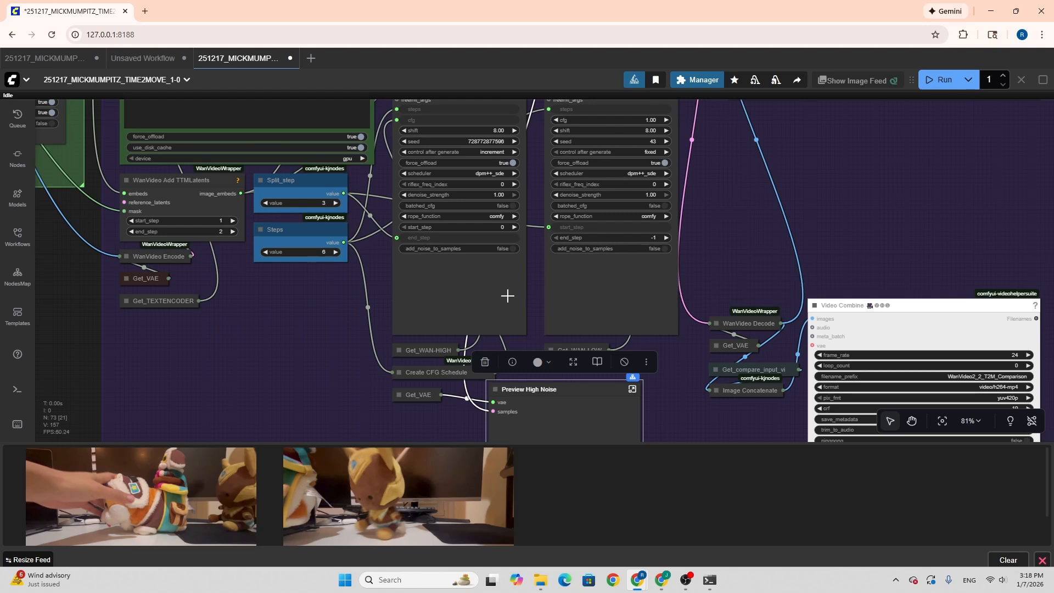
{"action": "scroll", "coordinate": [416, 287], "scroll_direction": "down", "scroll_amount": 1}
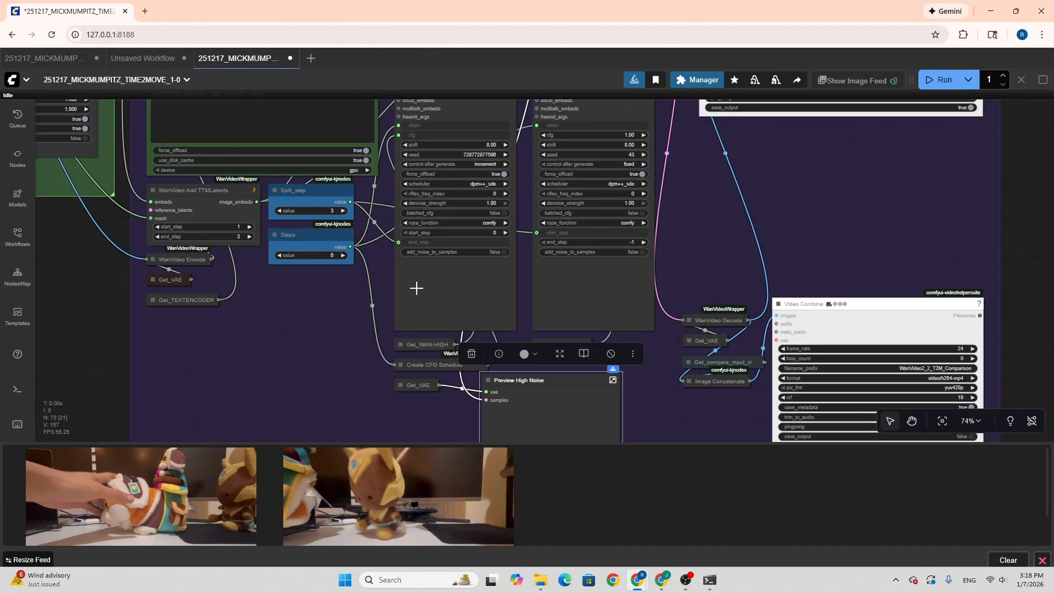
{"action": "scroll", "coordinate": [416, 287], "scroll_direction": "up", "scroll_amount": 1}
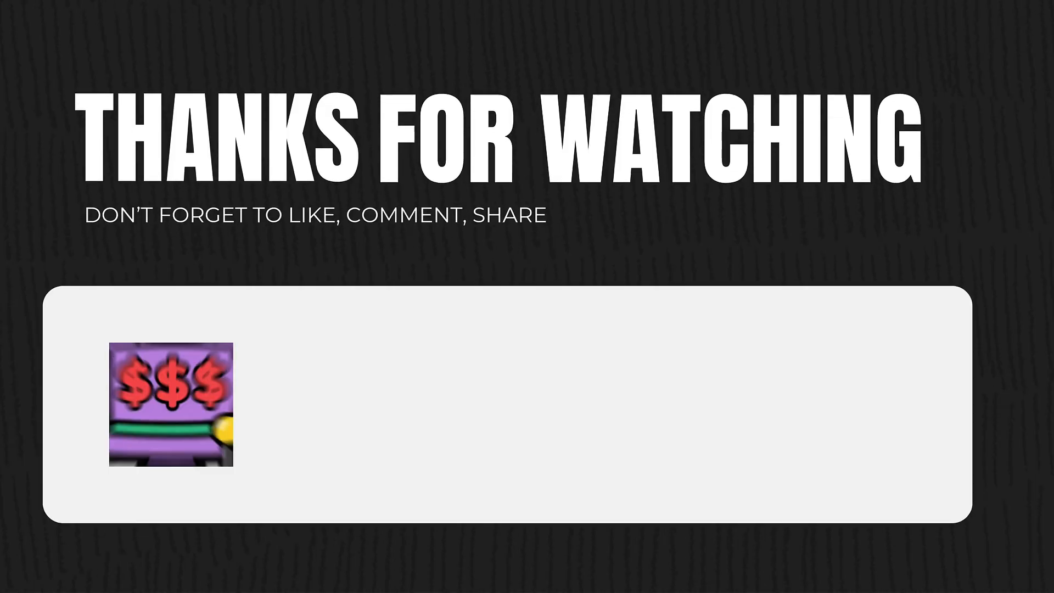